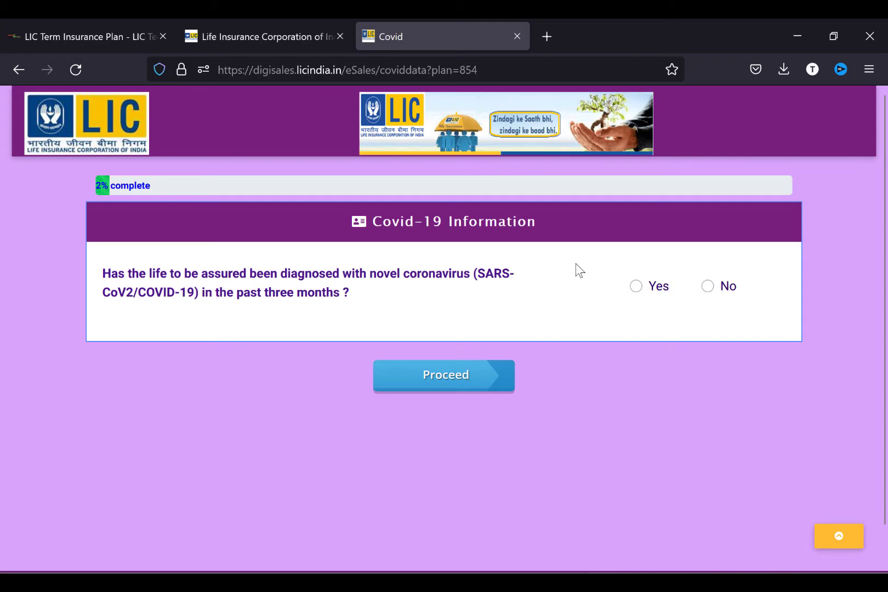
# - Answer No to the Covid-19 question, submit the contact details with consent, and verify the OTP
pyautogui.click(708, 286)
pyautogui.click(434, 389)
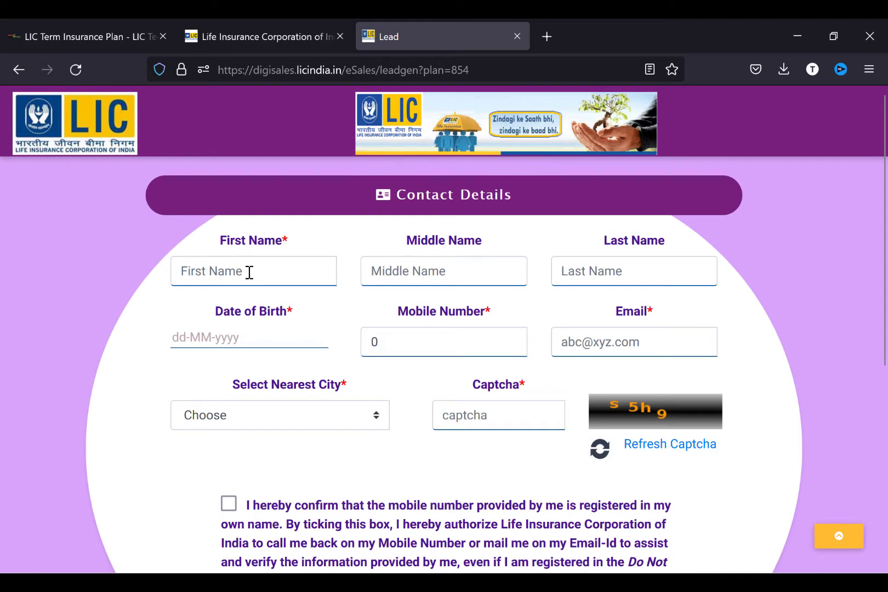
pyautogui.click(249, 271)
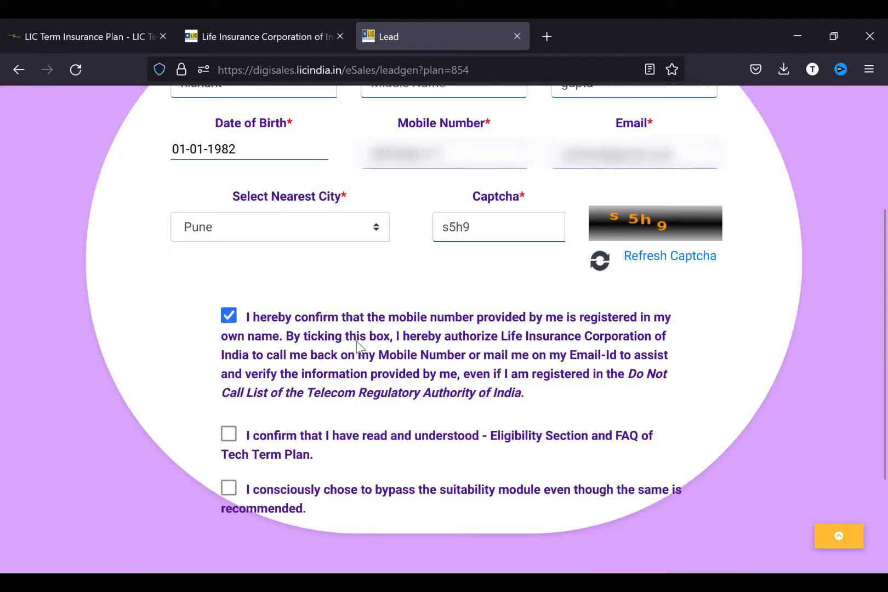
pyautogui.click(242, 437)
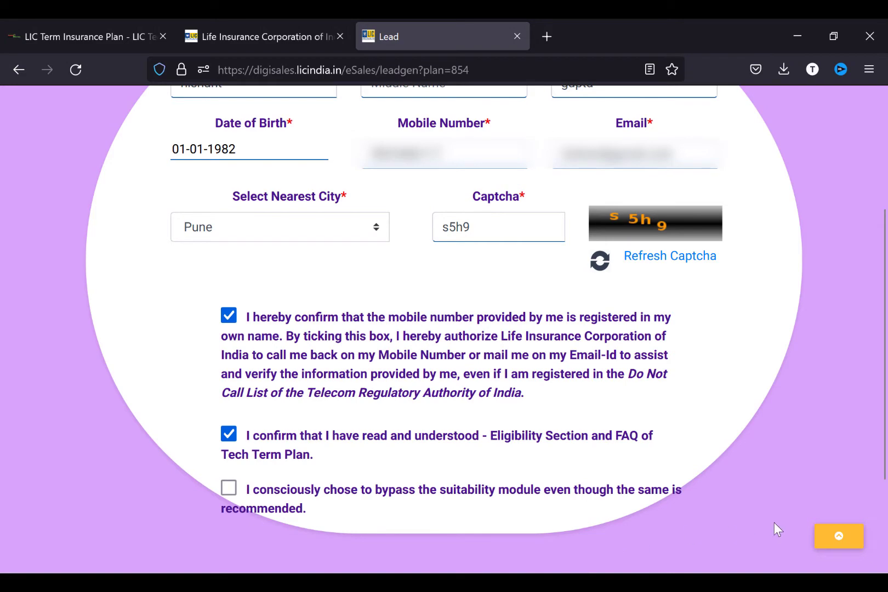
pyautogui.scroll(-3, 638, 431)
pyautogui.click(454, 464)
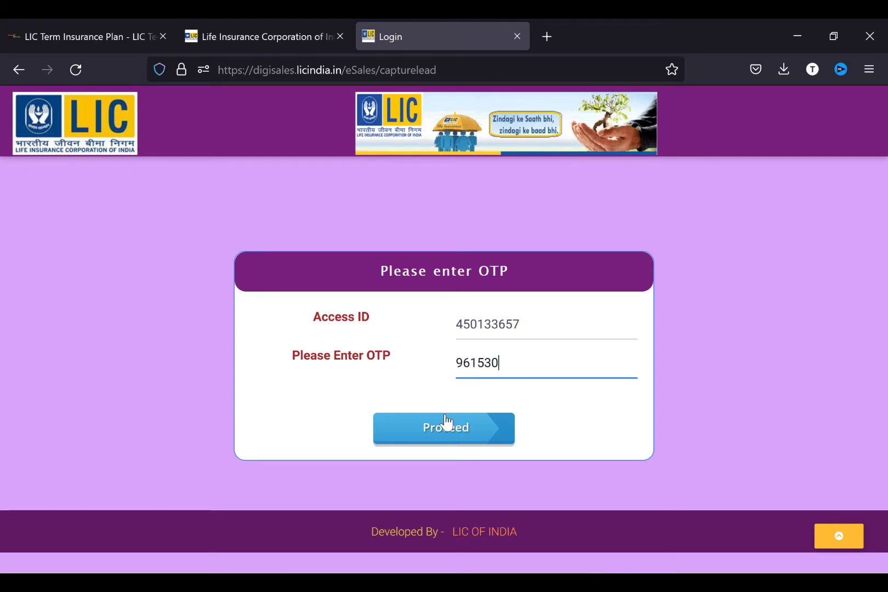
pyautogui.click(445, 417)
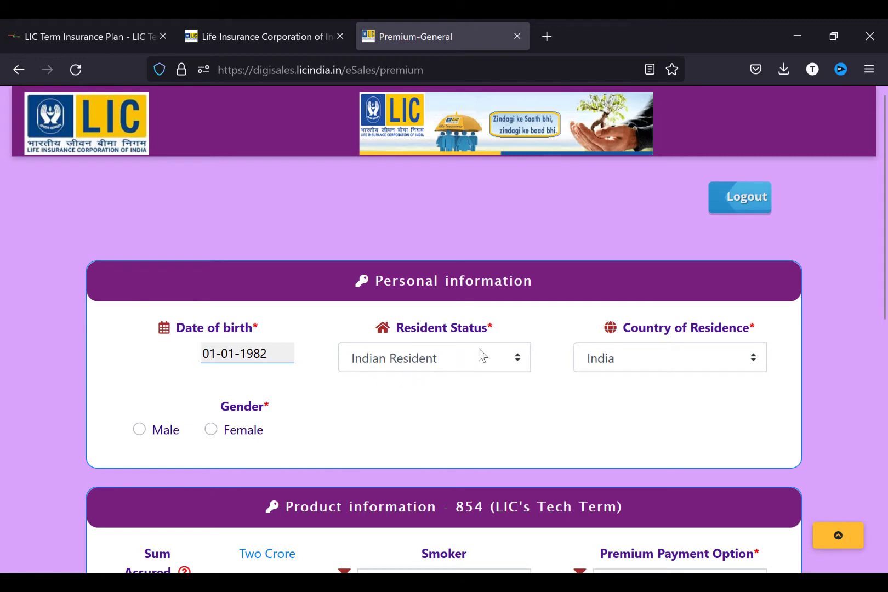
# - Set the gender to Male and the sum assured to 30000000
pyautogui.scroll(-1, 494, 349)
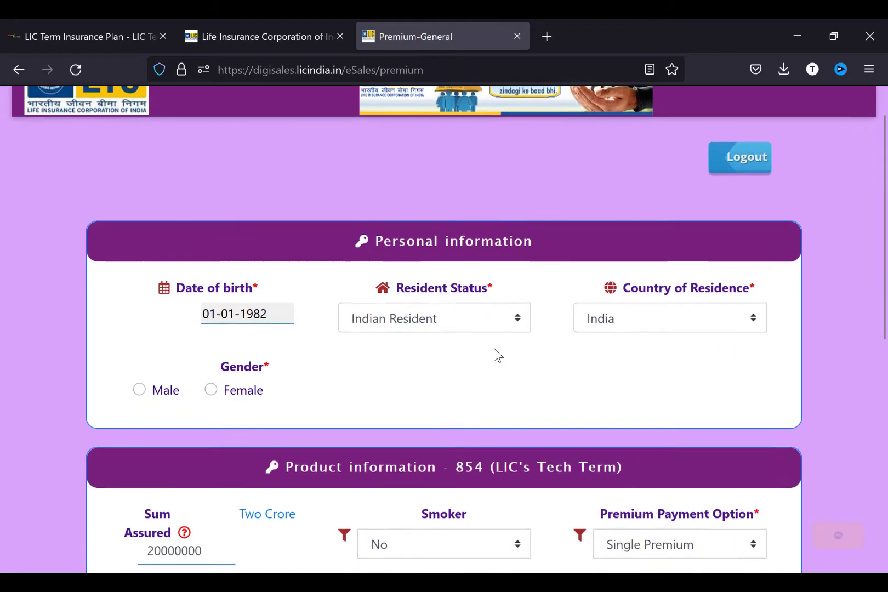
pyautogui.scroll(-1, 494, 348)
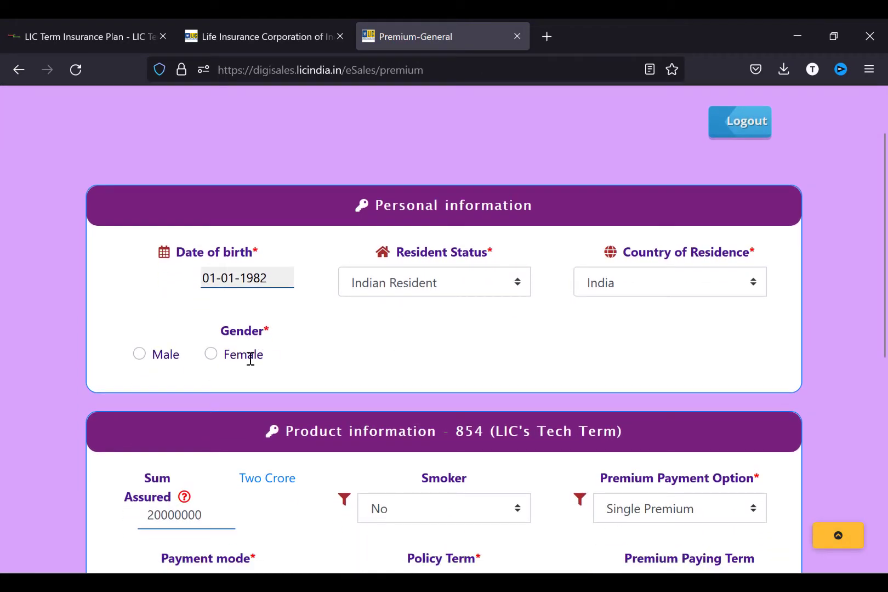
pyautogui.click(140, 353)
pyautogui.scroll(-4, 390, 373)
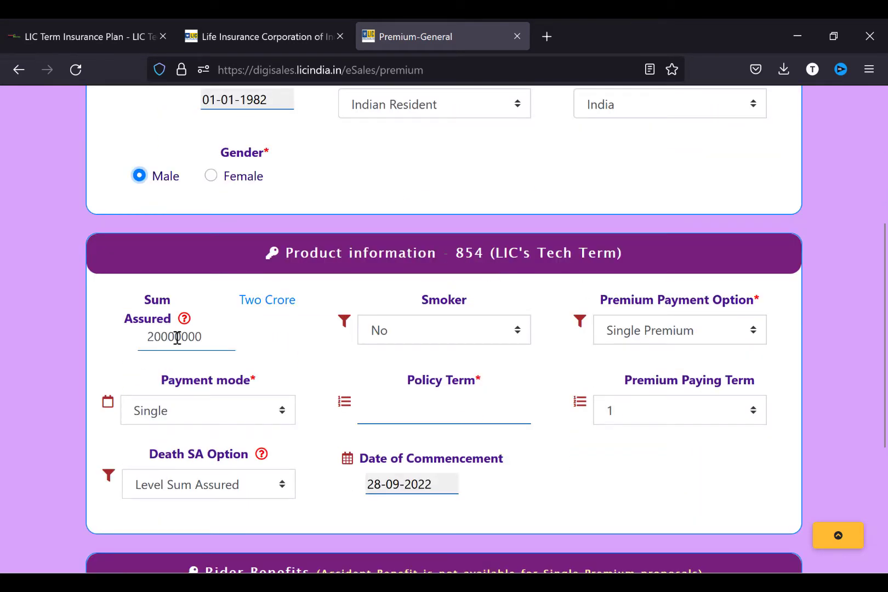
pyautogui.click(204, 340)
pyautogui.press('BackSpace')
pyautogui.press('BackSpace')
pyautogui.press('BackSpace')
pyautogui.press('BackSpace')
pyautogui.press('BackSpace')
pyautogui.press('BackSpace')
pyautogui.press('BackSpace')
pyautogui.write('30000000')
# - Choose non-smoker, Regular yearly premiums, 15-year policy and paying term, and Level Sum Assured
pyautogui.click(438, 330)
pyautogui.click(438, 330)
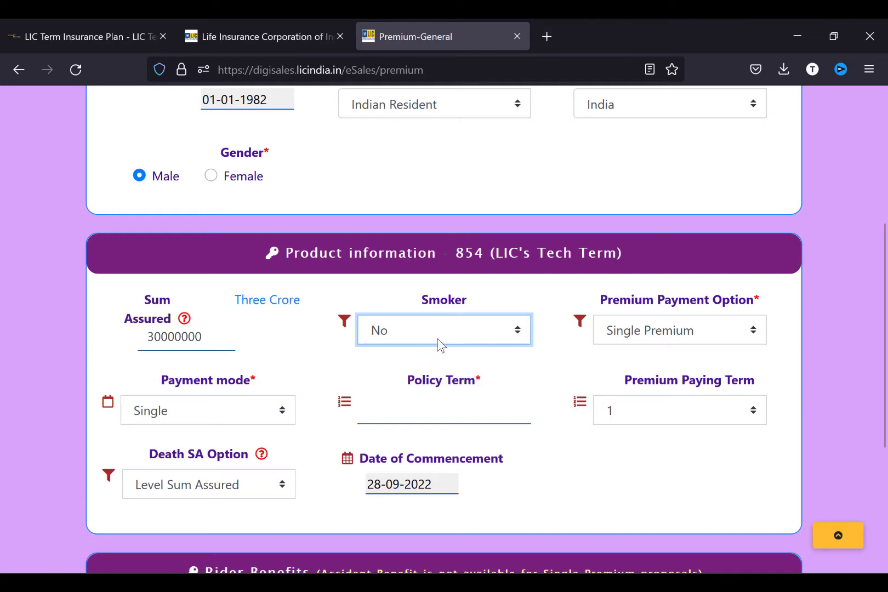
pyautogui.click(675, 332)
pyautogui.click(642, 386)
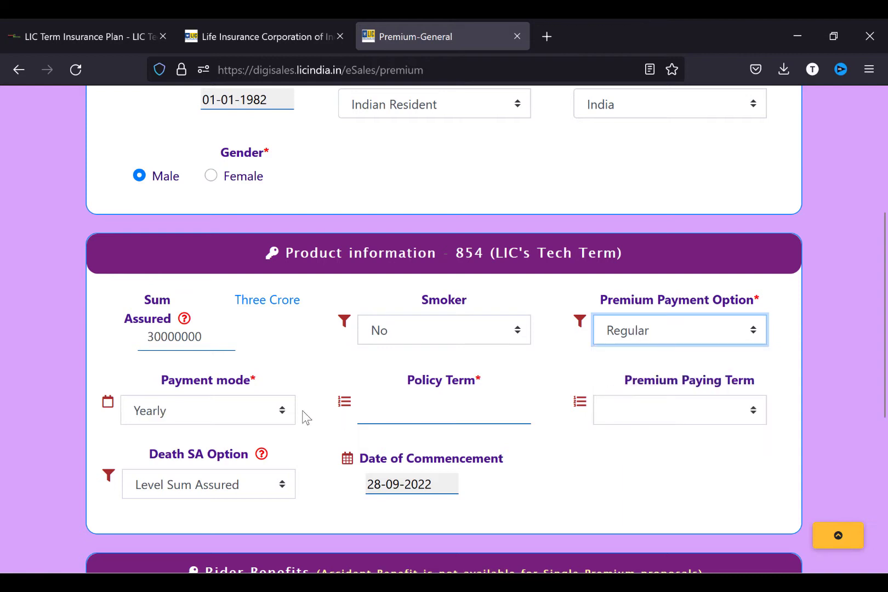
pyautogui.click(209, 410)
pyautogui.click(208, 409)
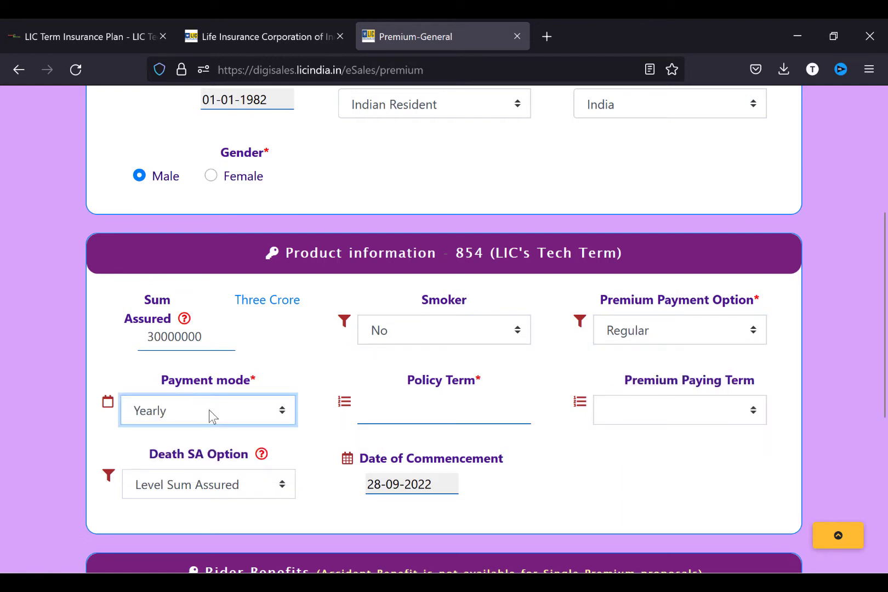
pyautogui.click(429, 416)
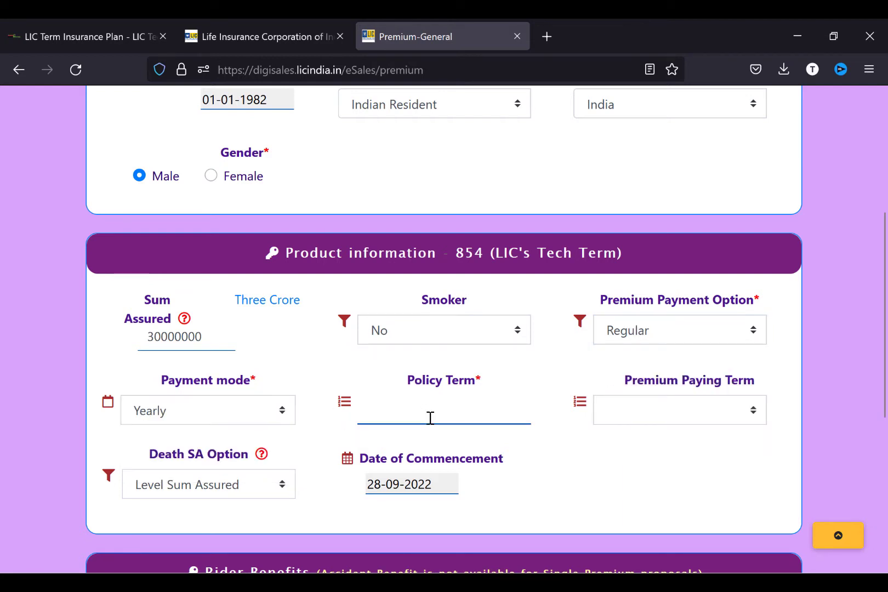
pyautogui.click(650, 411)
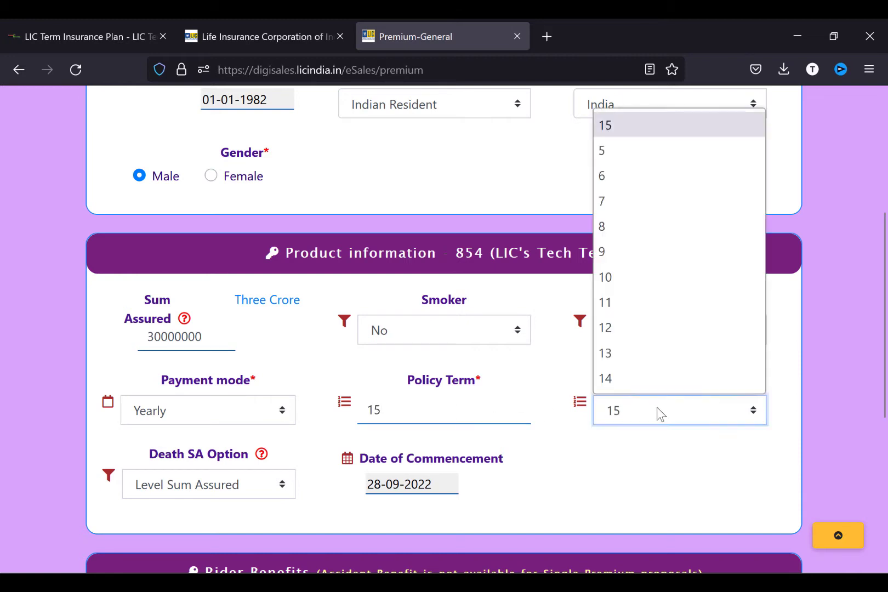
pyautogui.click(637, 125)
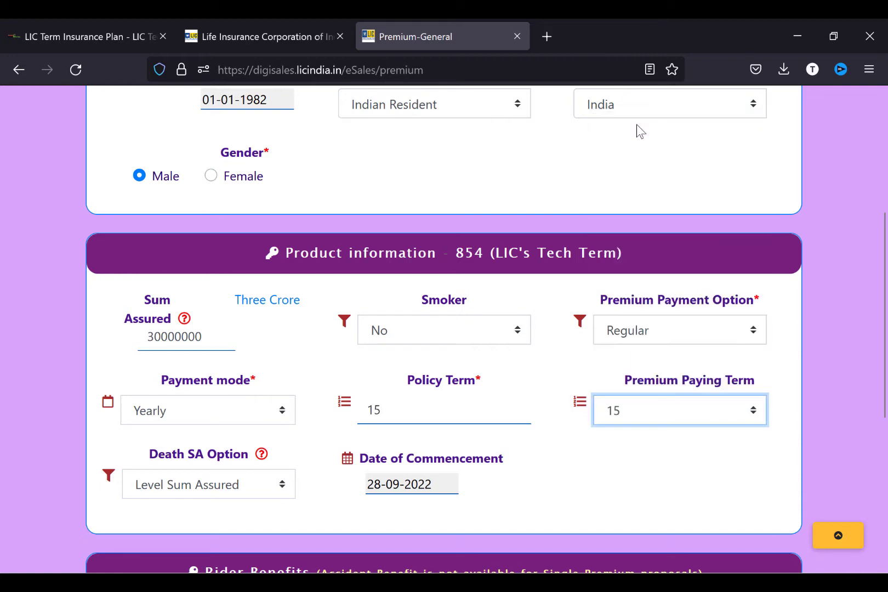
pyautogui.click(200, 491)
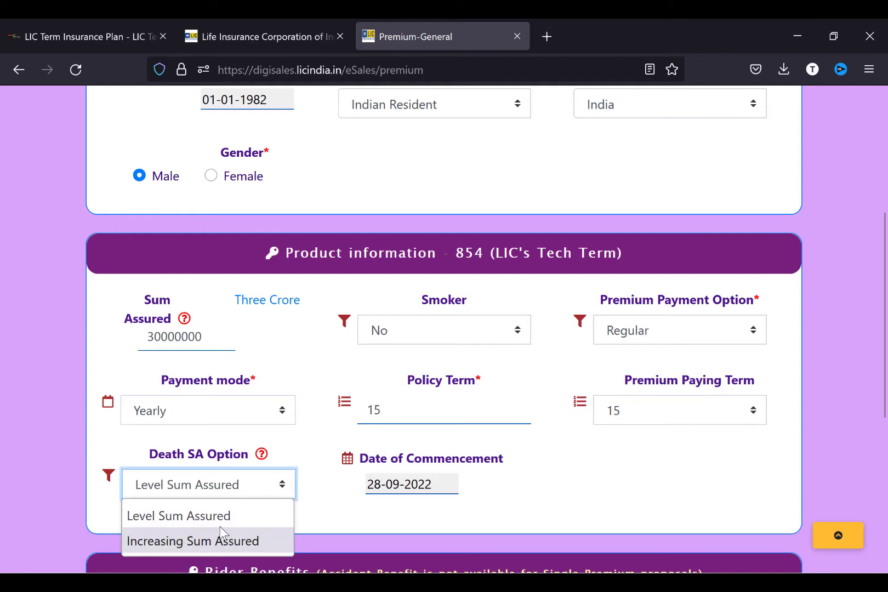
pyautogui.click(329, 519)
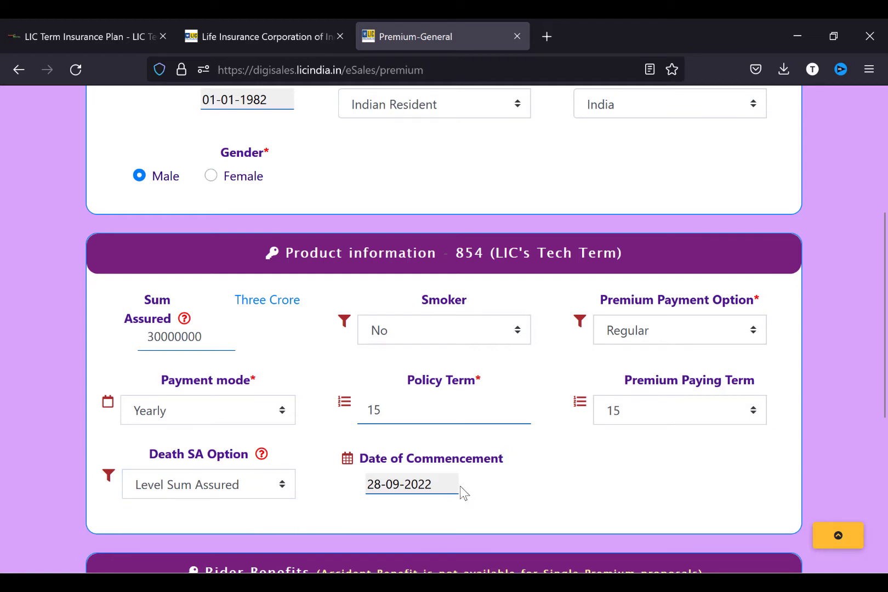
# - Decline the accident benefit, keep Police Personnel No, and calculate the premium
pyautogui.scroll(-2, 709, 502)
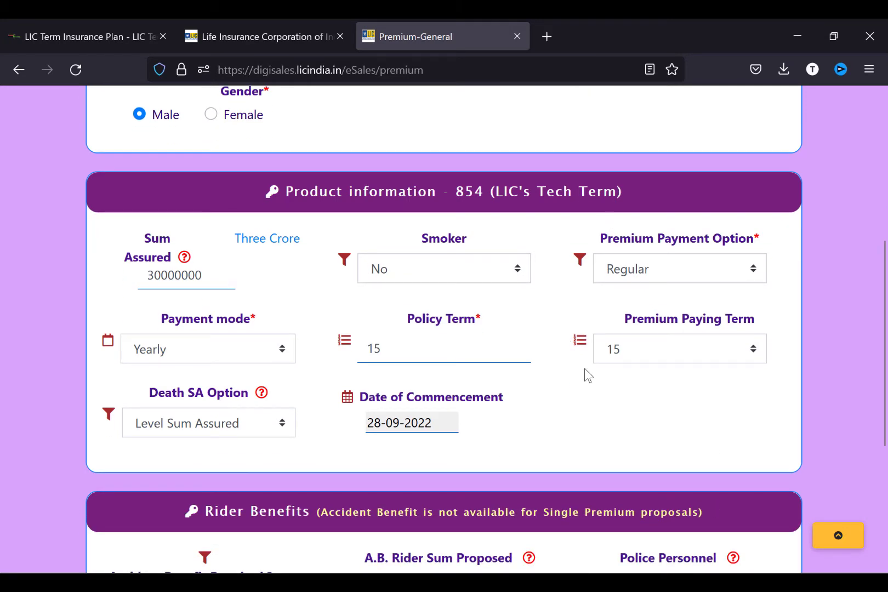
pyautogui.scroll(-5, 587, 374)
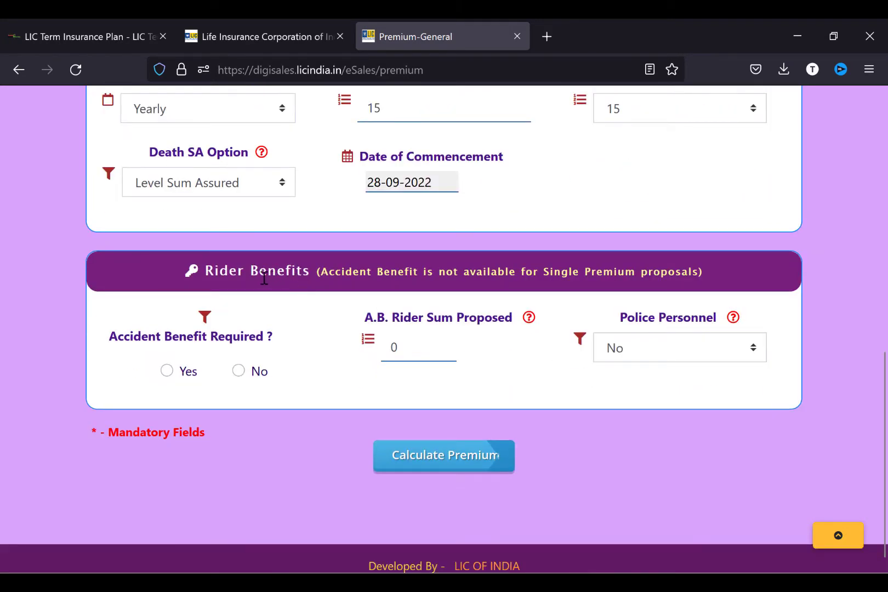
pyautogui.click(168, 371)
pyautogui.click(239, 372)
pyautogui.click(644, 351)
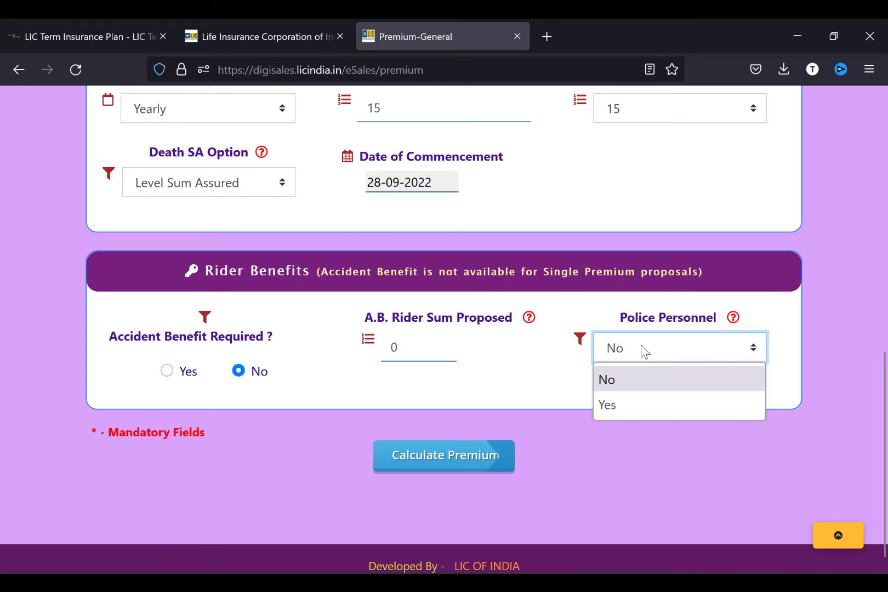
pyautogui.click(641, 346)
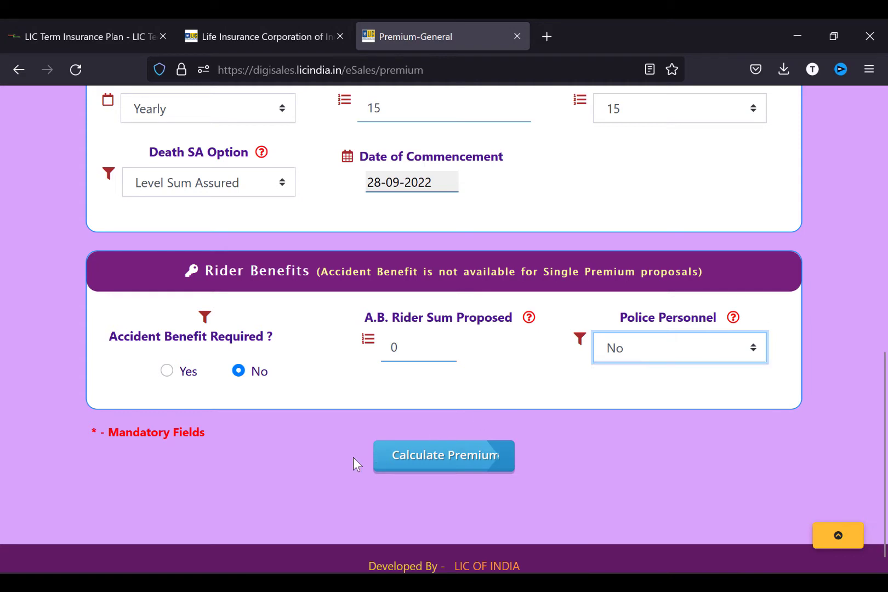
pyautogui.click(444, 458)
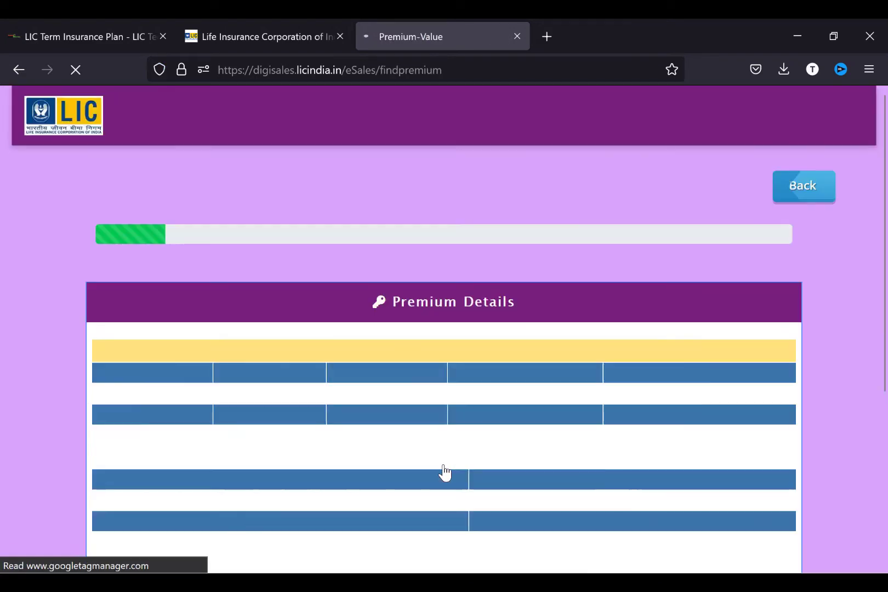
# - Confirm the premium of 39719 total payable and continue to the Aadhaar e-KYC consent page
pyautogui.scroll(-2, 444, 472)
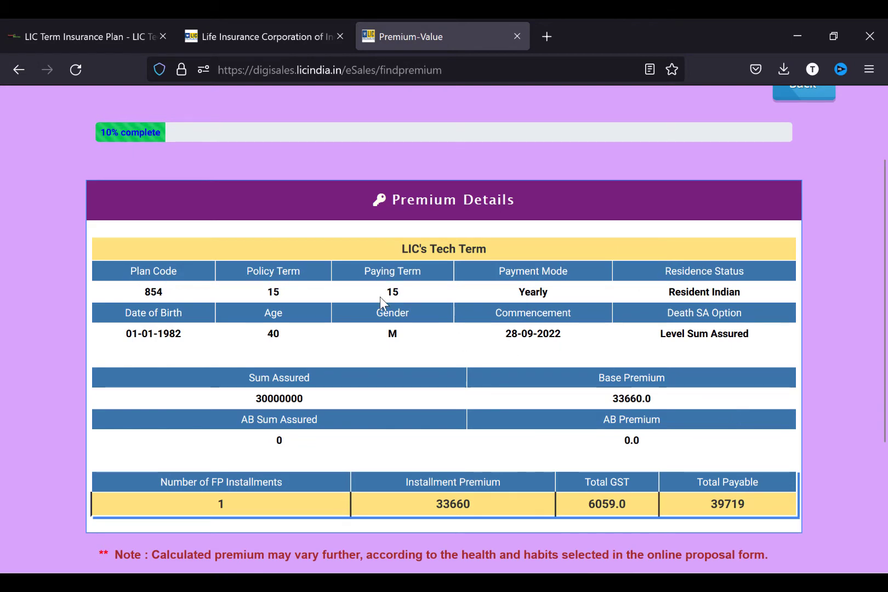
pyautogui.scroll(-2, 528, 294)
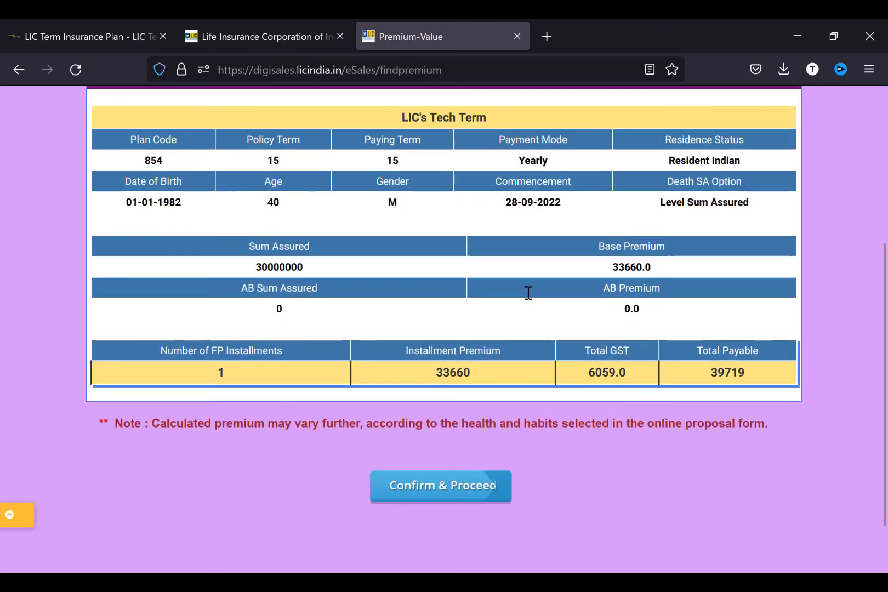
pyautogui.click(475, 489)
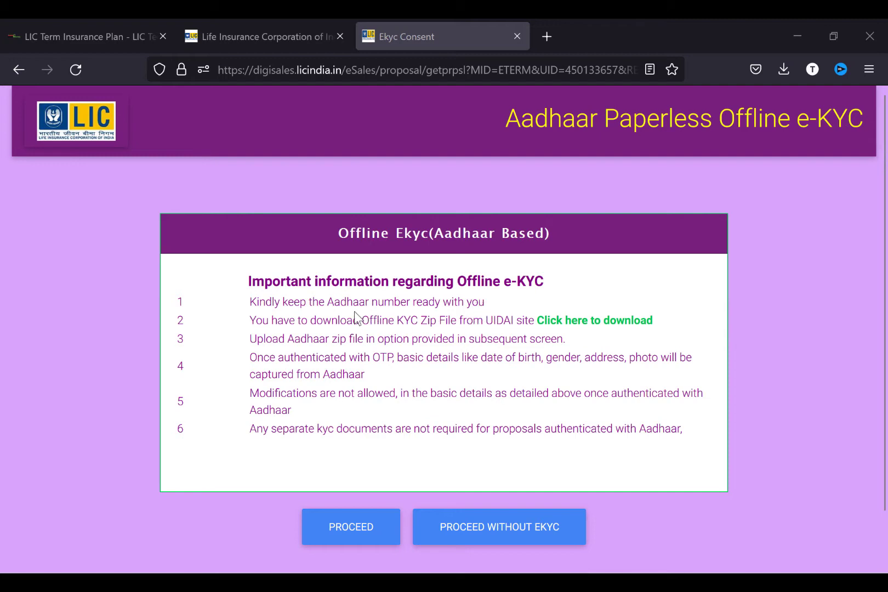
# - Skip Aadhaar e-KYC and save the residential and communication address details
pyautogui.click(482, 532)
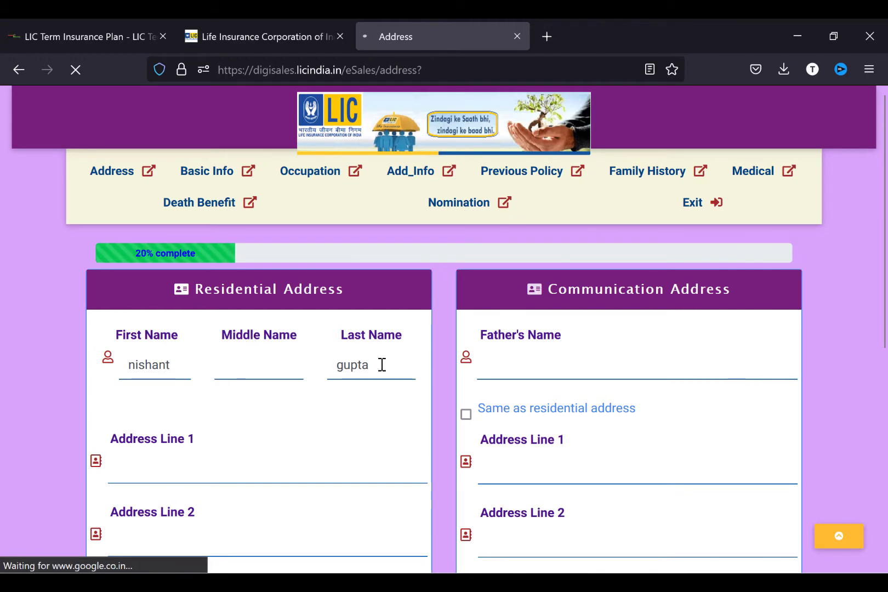
pyautogui.scroll(-1, 248, 462)
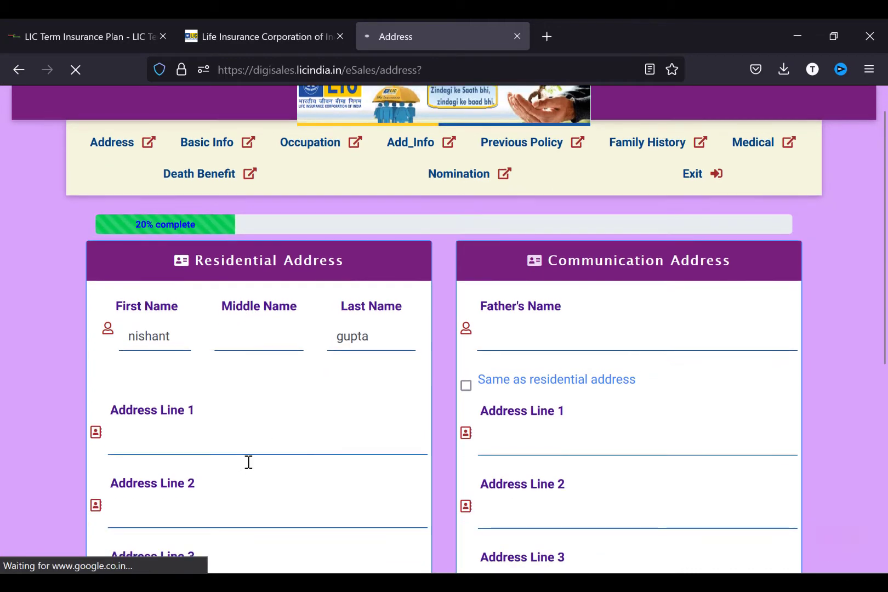
pyautogui.click(183, 428)
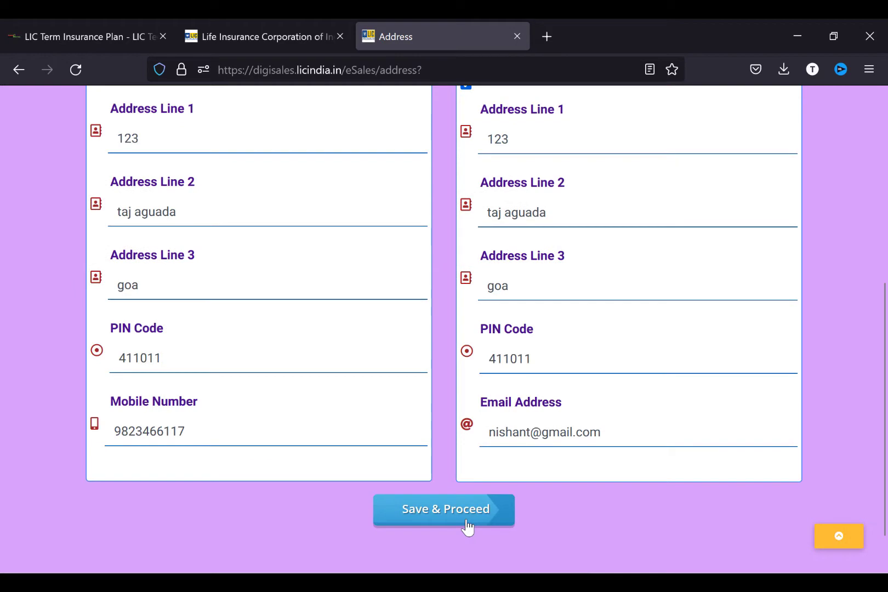
pyautogui.click(468, 527)
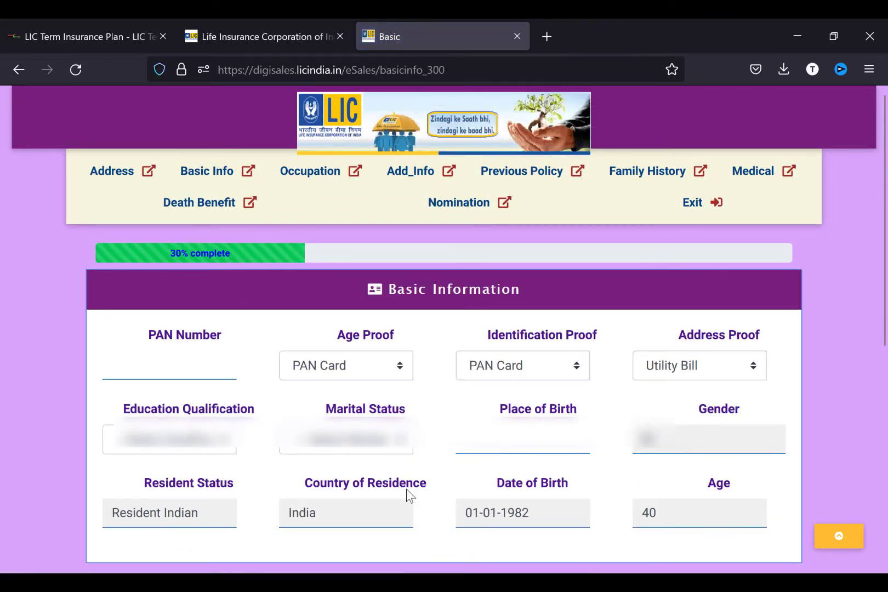
# - Enter the PAN number and save the Basic Information page
pyautogui.click(147, 369)
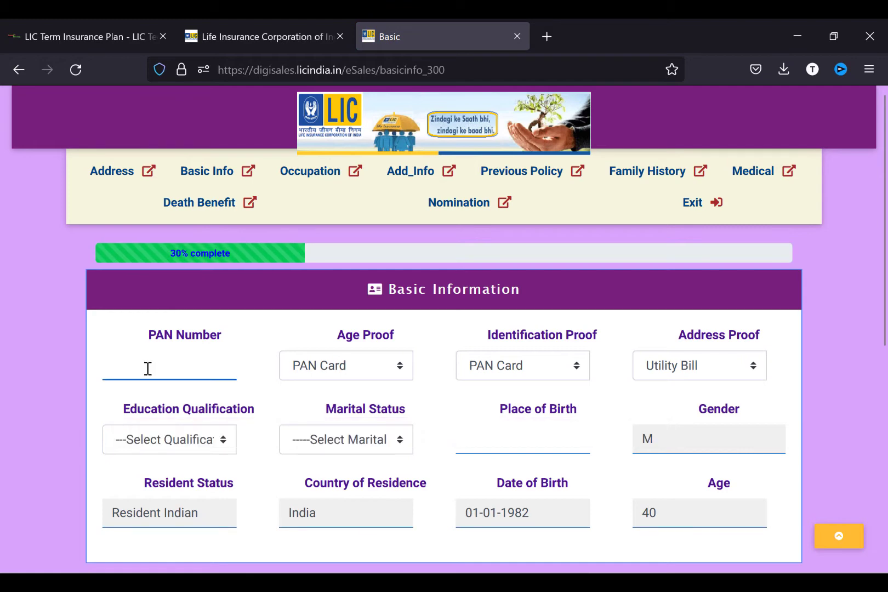
pyautogui.scroll(-5, 454, 493)
pyautogui.click(454, 493)
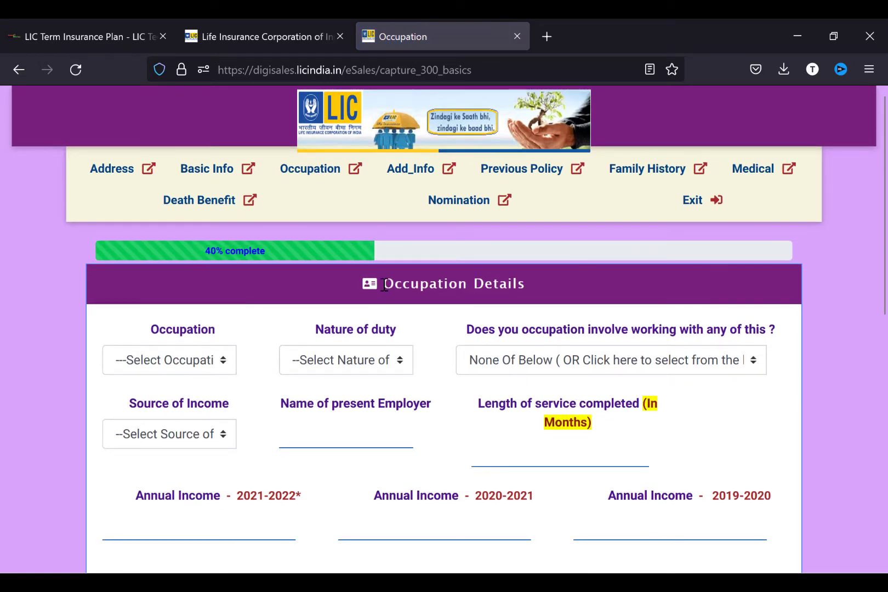
# - Answer No to all occupation, legal and activity questions and save the occupation details
pyautogui.click(174, 361)
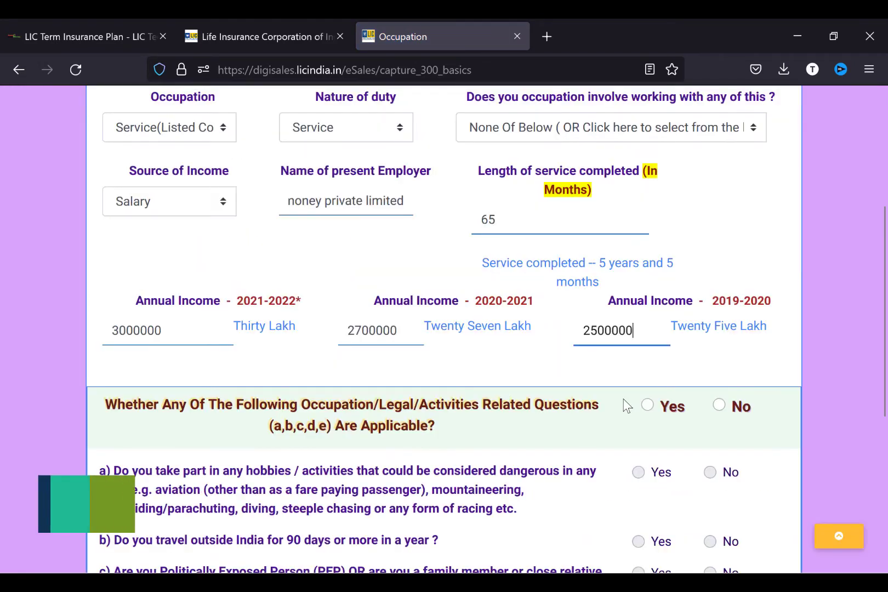
pyautogui.scroll(-2, 627, 406)
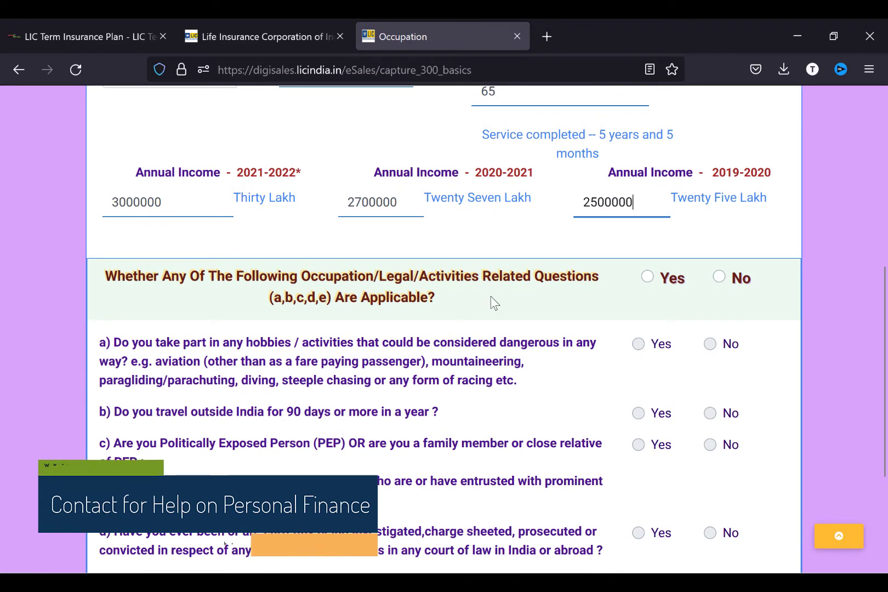
pyautogui.click(718, 276)
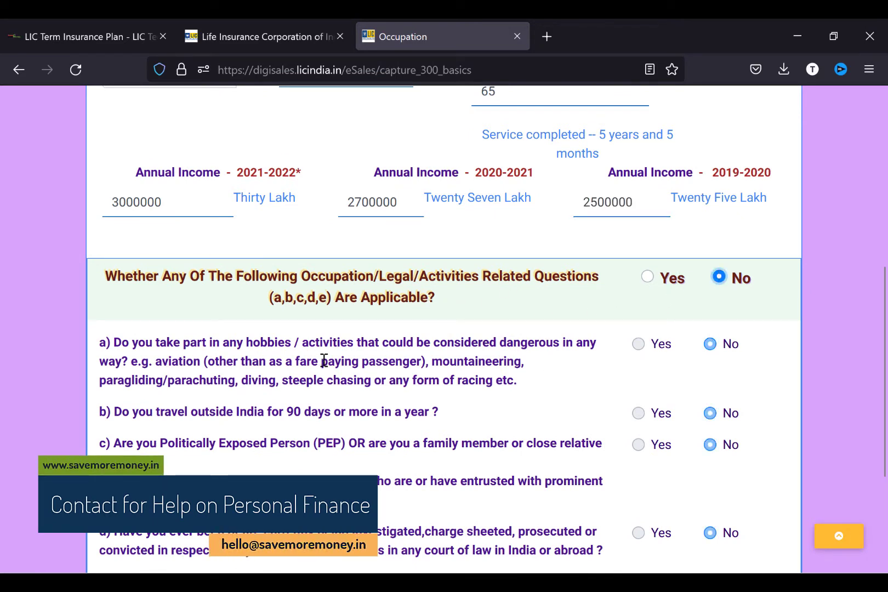
pyautogui.scroll(-3, 454, 476)
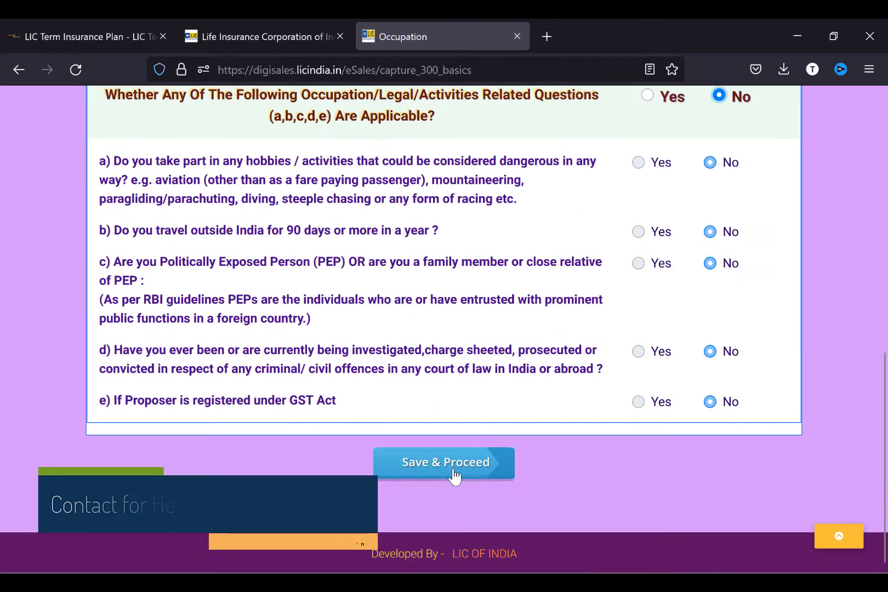
pyautogui.click(453, 475)
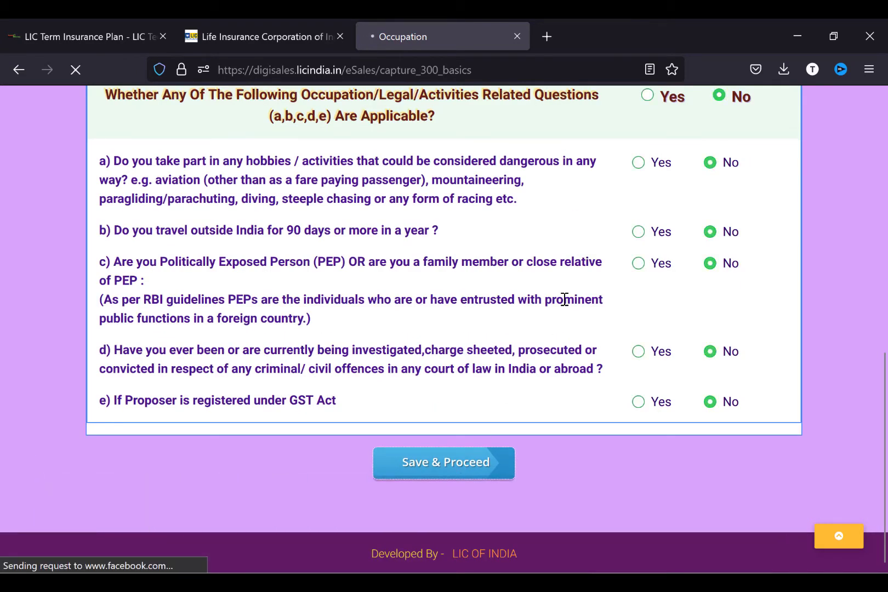
pyautogui.scroll(-1, 565, 299)
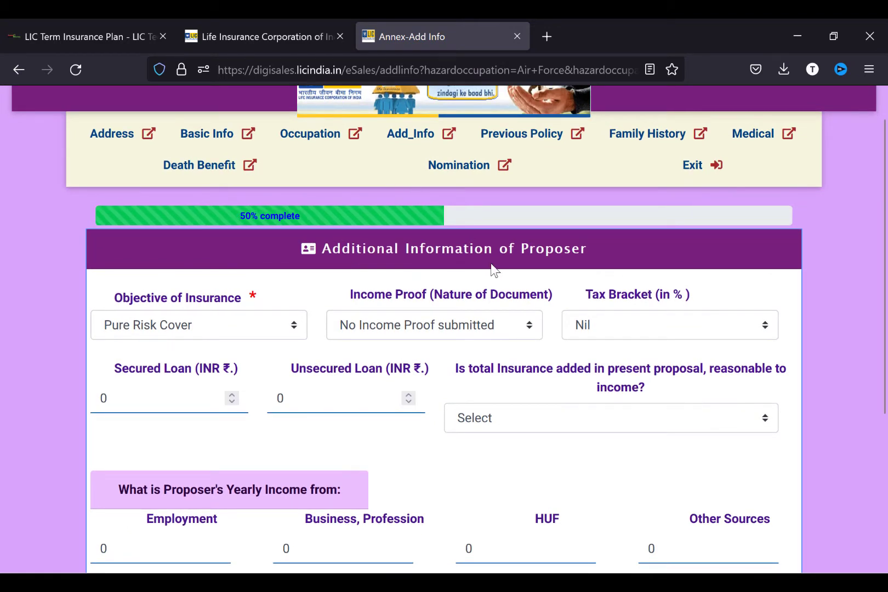
# - Set objective Pure Risk Cover, income proof IT Return and a 30% tax bracket, then save
pyautogui.click(189, 331)
pyautogui.click(186, 331)
pyautogui.click(414, 330)
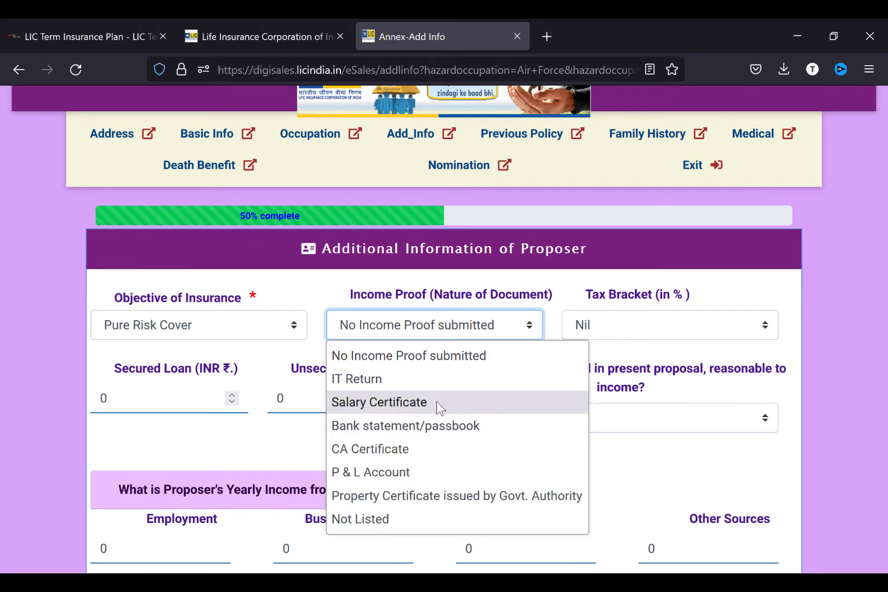
pyautogui.click(423, 378)
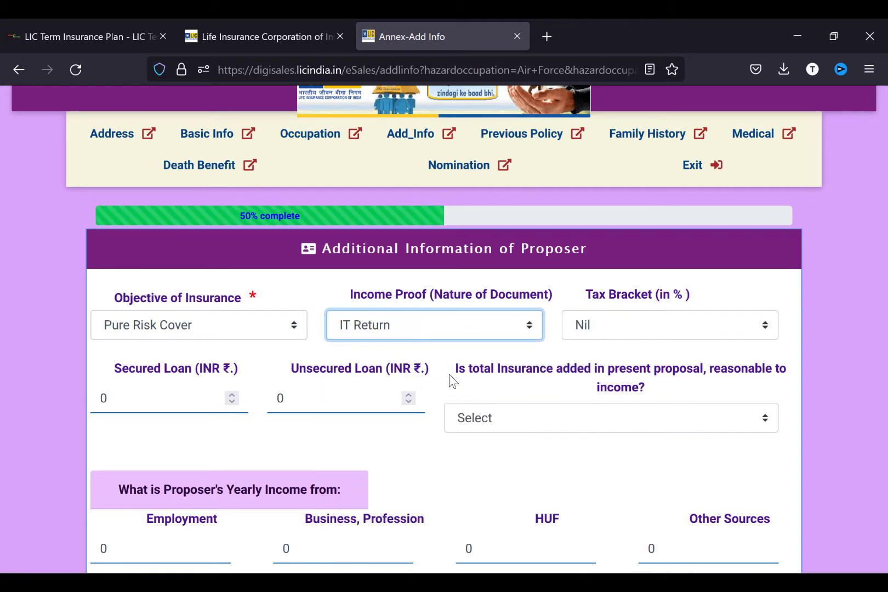
pyautogui.click(647, 326)
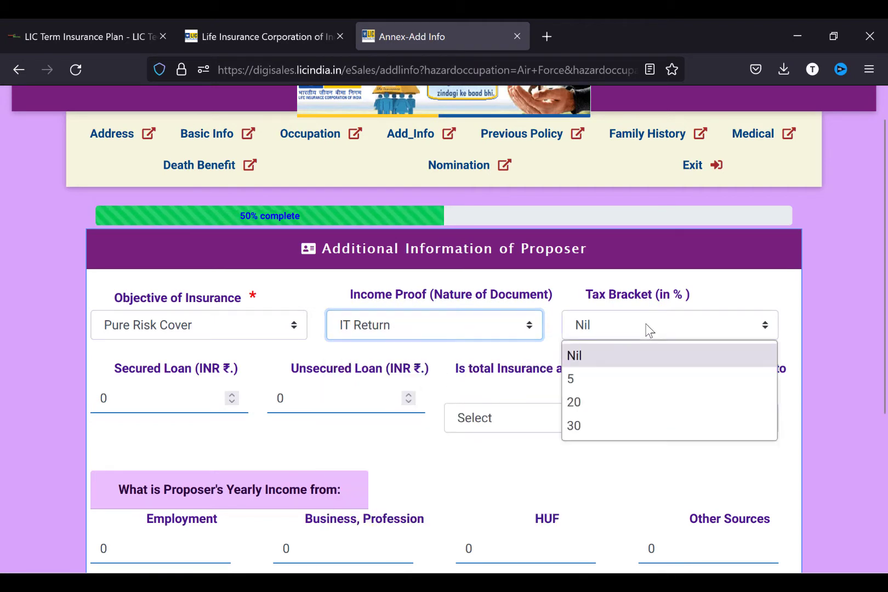
pyautogui.click(611, 428)
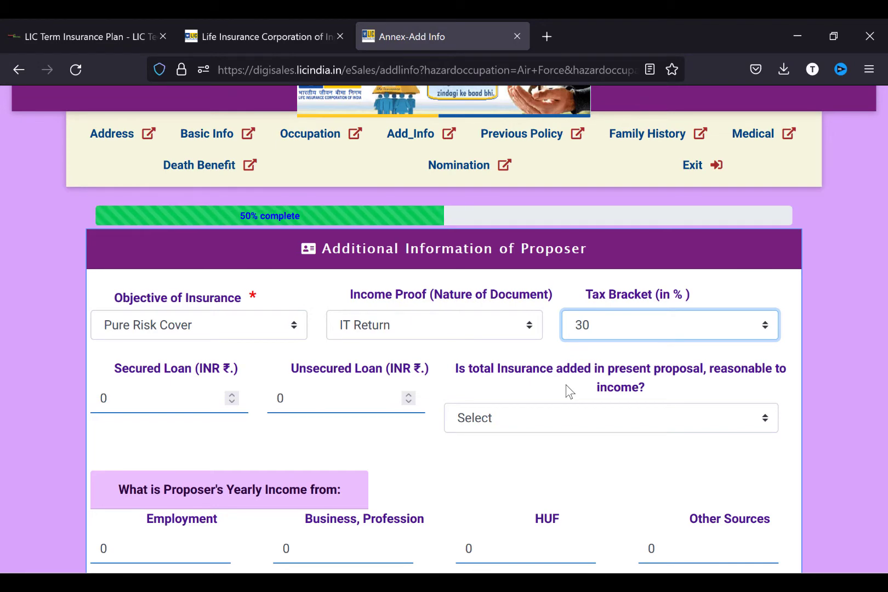
pyautogui.click(478, 546)
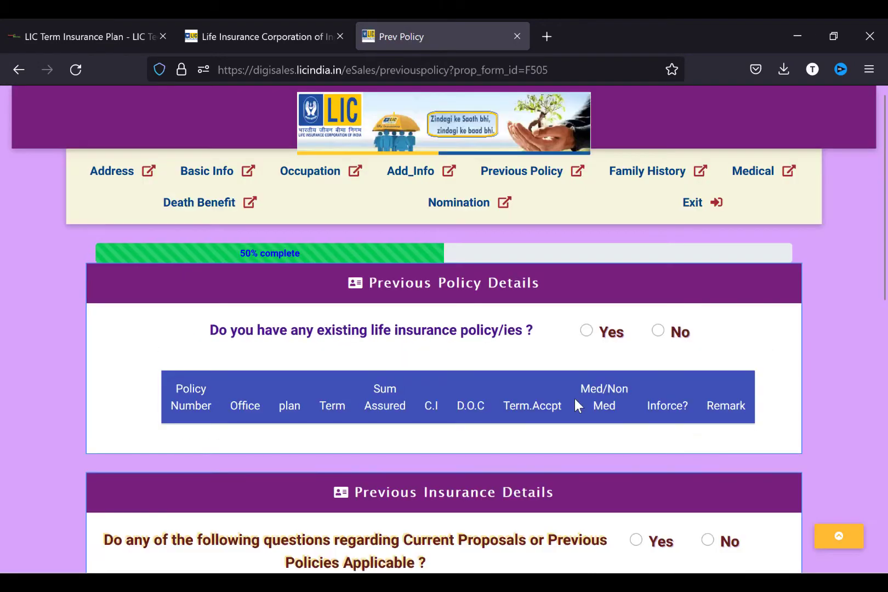
# - Answer Yes to holding existing life policies and start adding a previous policy
pyautogui.click(584, 332)
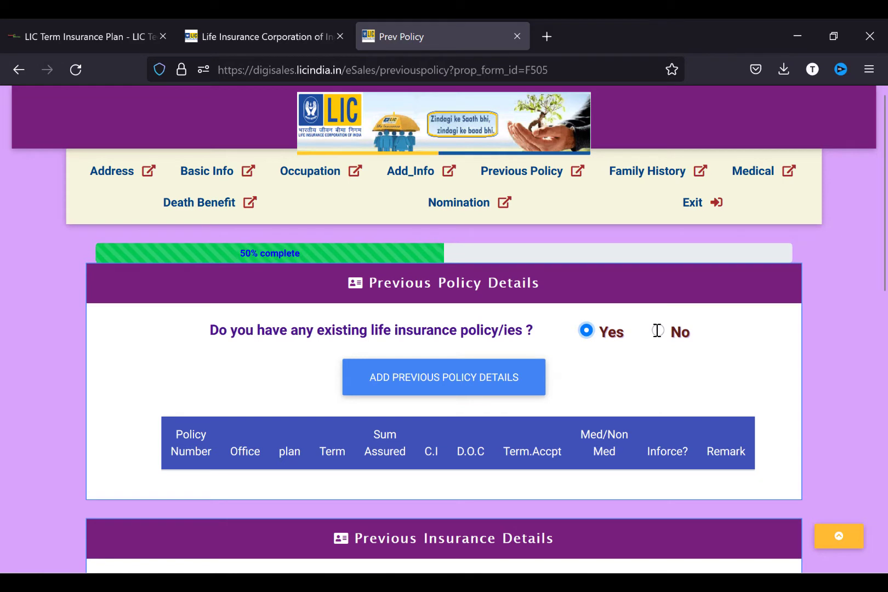
pyautogui.click(657, 330)
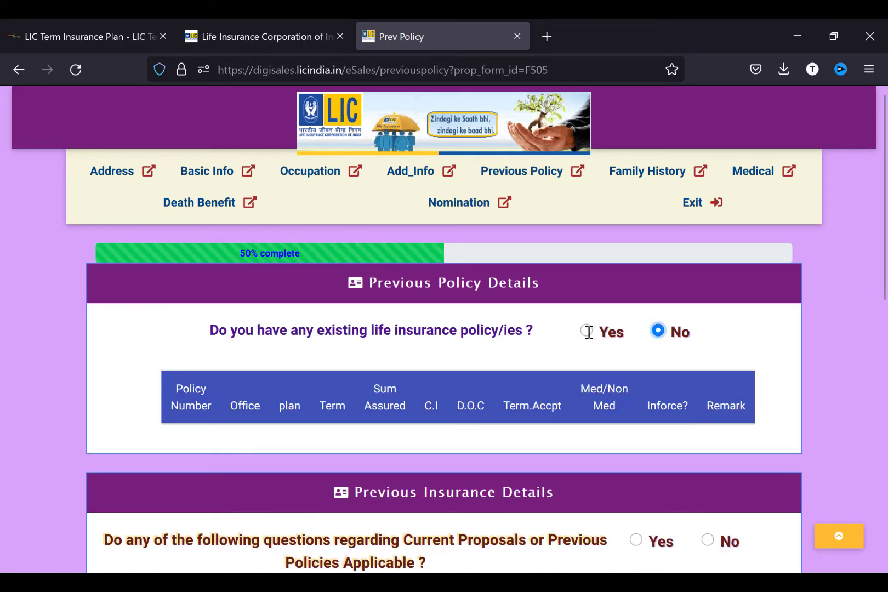
pyautogui.click(587, 331)
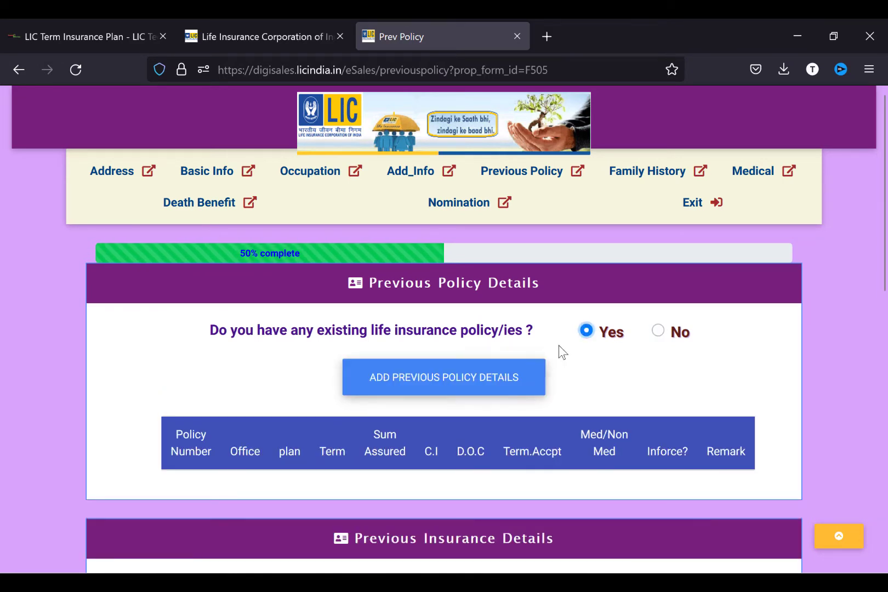
pyautogui.click(432, 383)
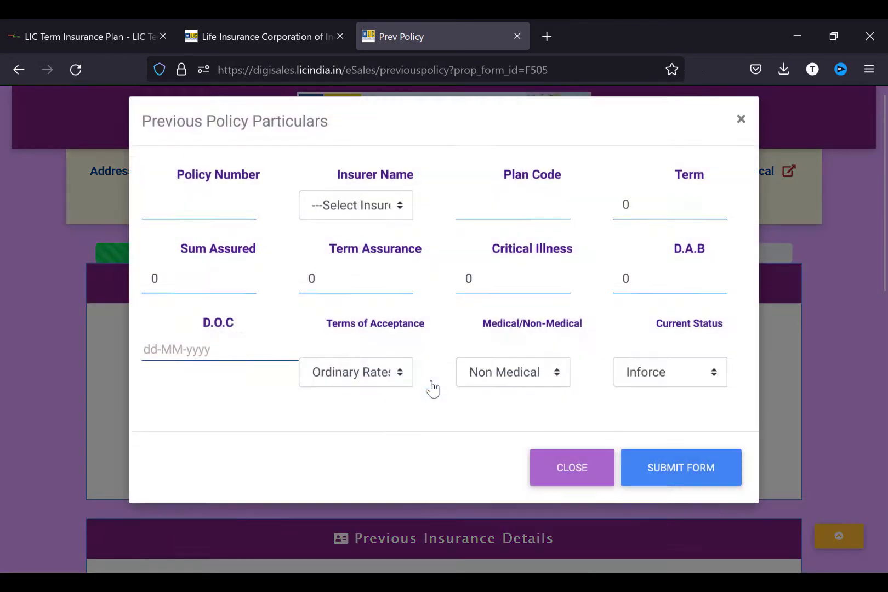
# - Enter the policy number, insurer HDFC Life Insurance Co Ltd, 15-year term and sum assured 20000000
pyautogui.click(329, 219)
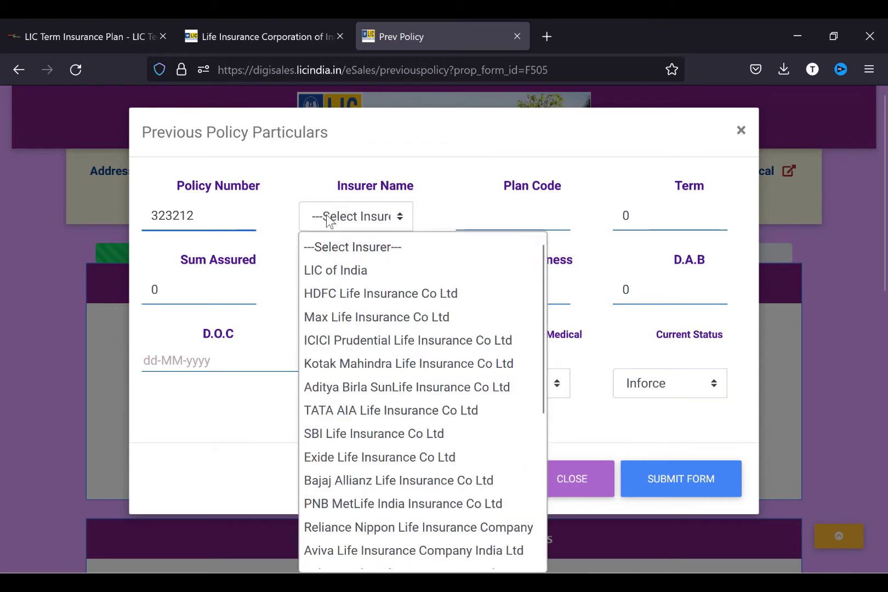
pyautogui.click(358, 294)
pyautogui.click(499, 223)
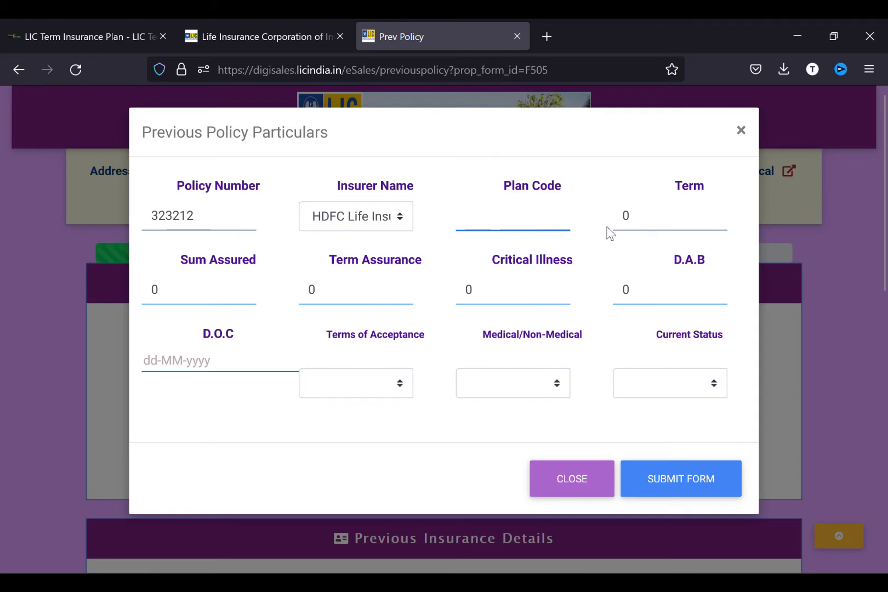
pyautogui.click(653, 221)
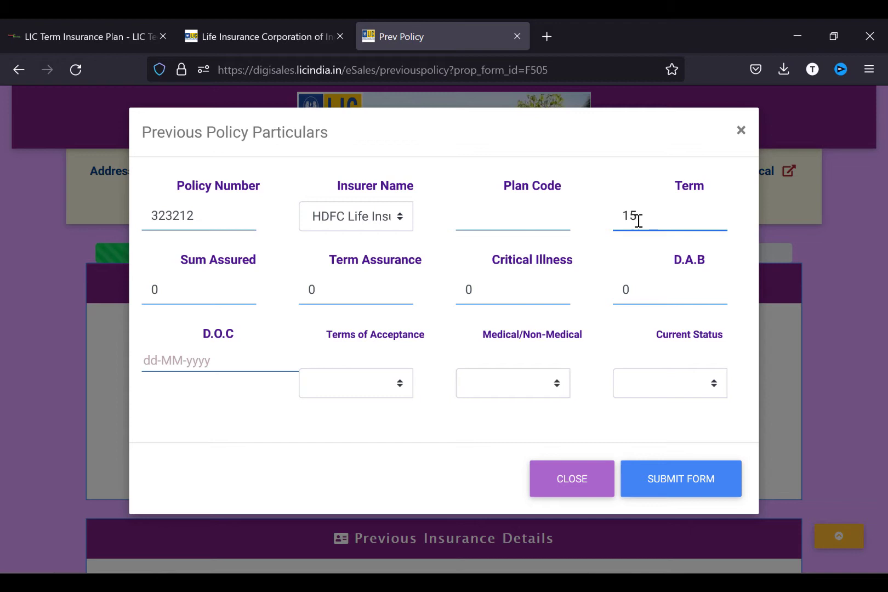
pyautogui.click(180, 297)
pyautogui.write('20000000')
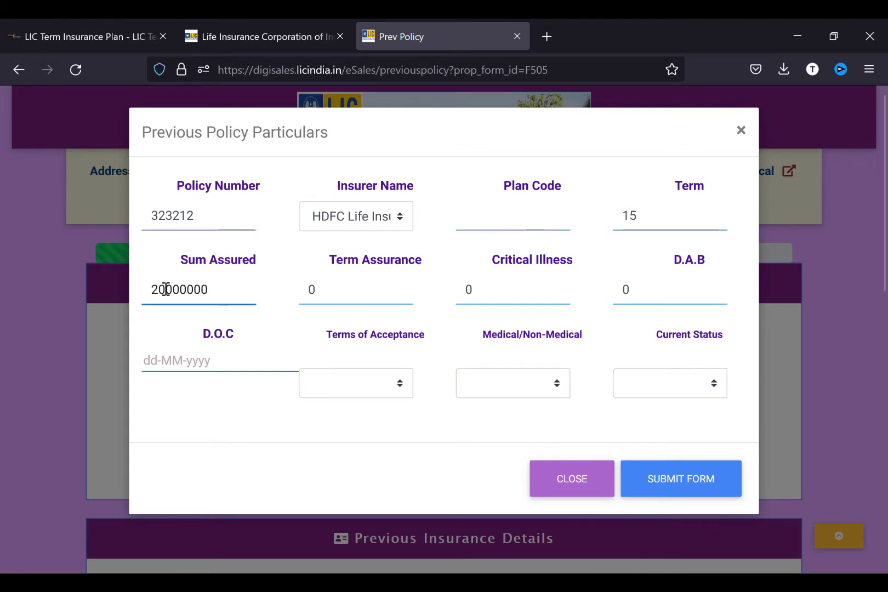
pyautogui.click(377, 293)
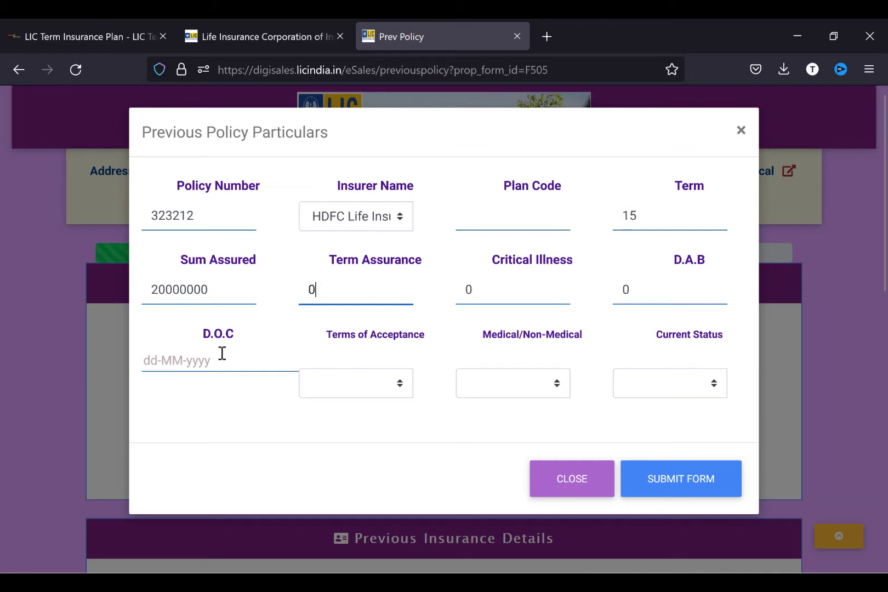
# - Set commencement 01-01-2017, Ordinary Rates, Medical and Inforce status, then submit the policy
pyautogui.click(167, 361)
pyautogui.write('01-01-2017')
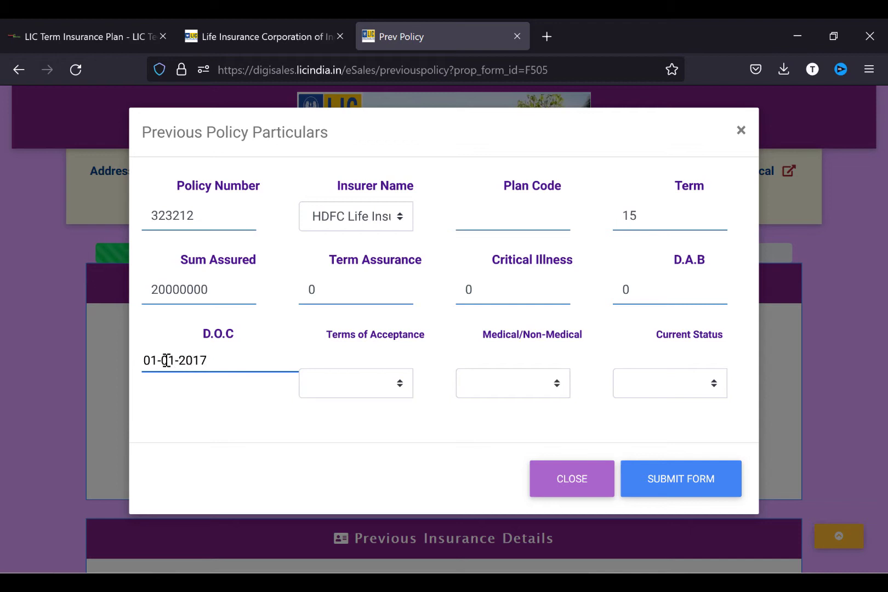
pyautogui.click(345, 395)
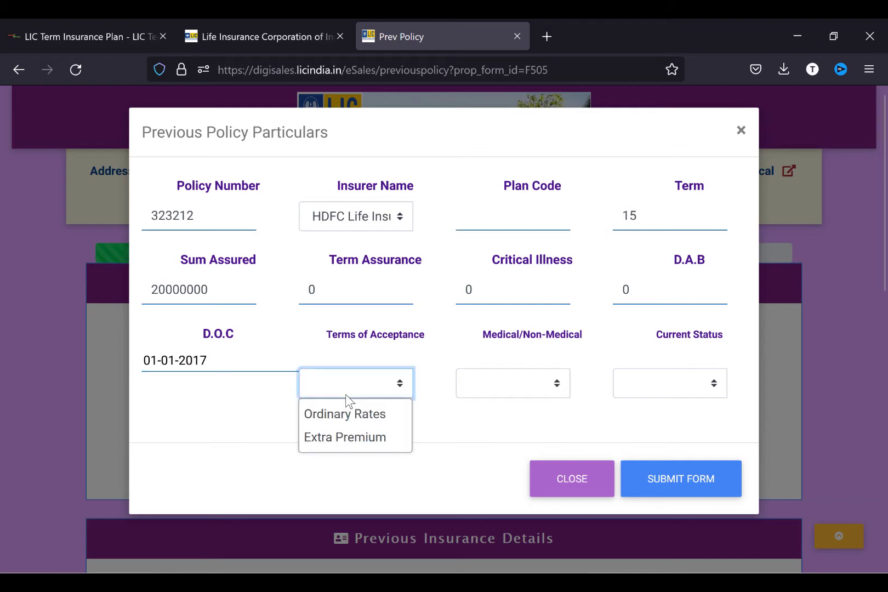
pyautogui.click(339, 415)
pyautogui.click(486, 385)
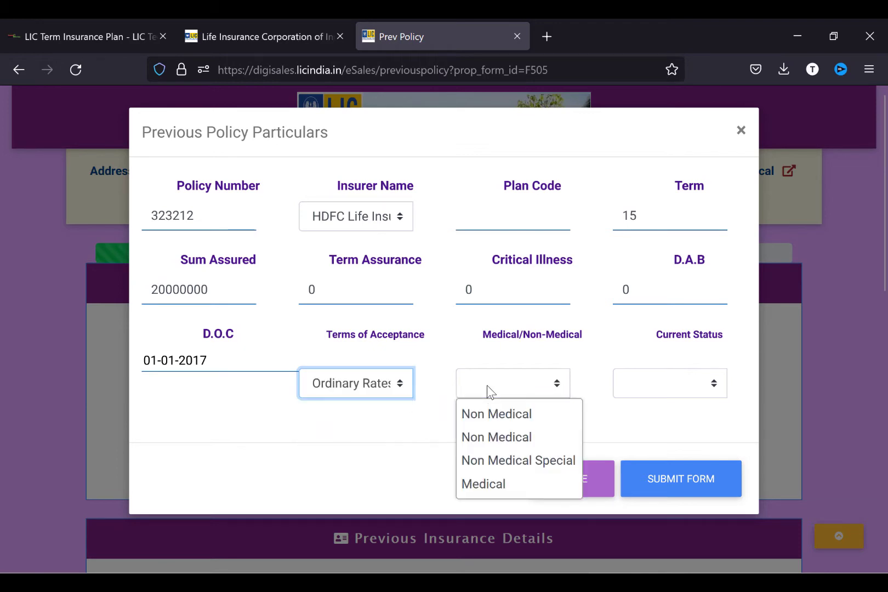
pyautogui.click(491, 485)
pyautogui.click(652, 393)
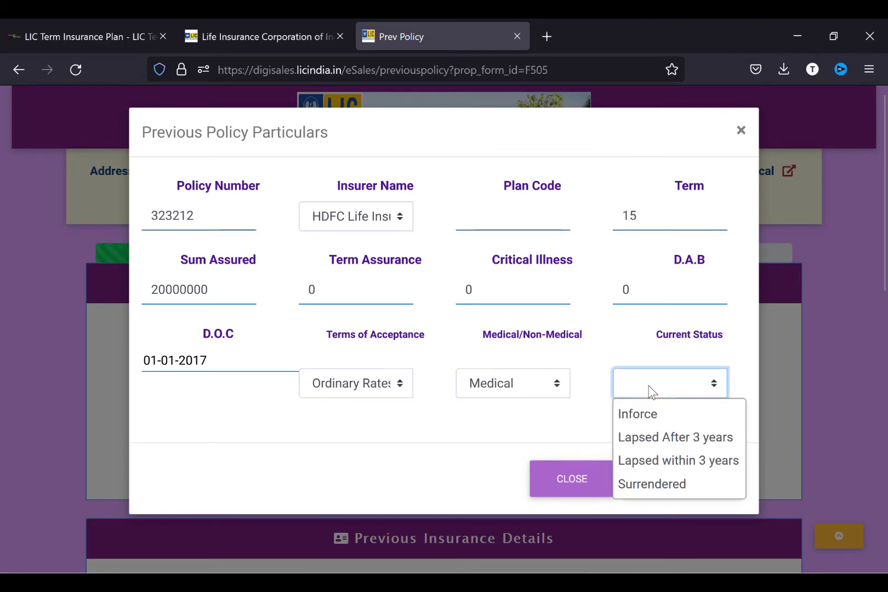
pyautogui.click(653, 418)
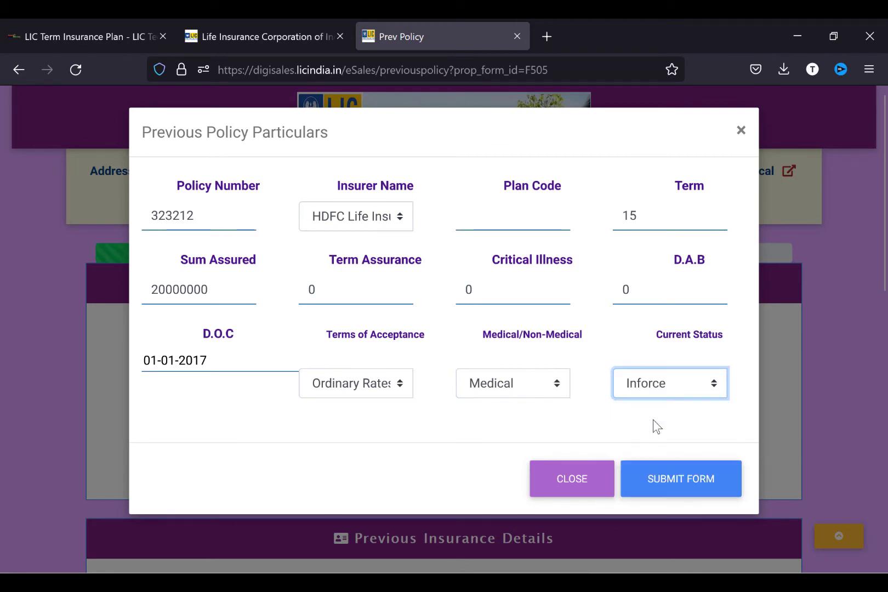
pyautogui.click(639, 482)
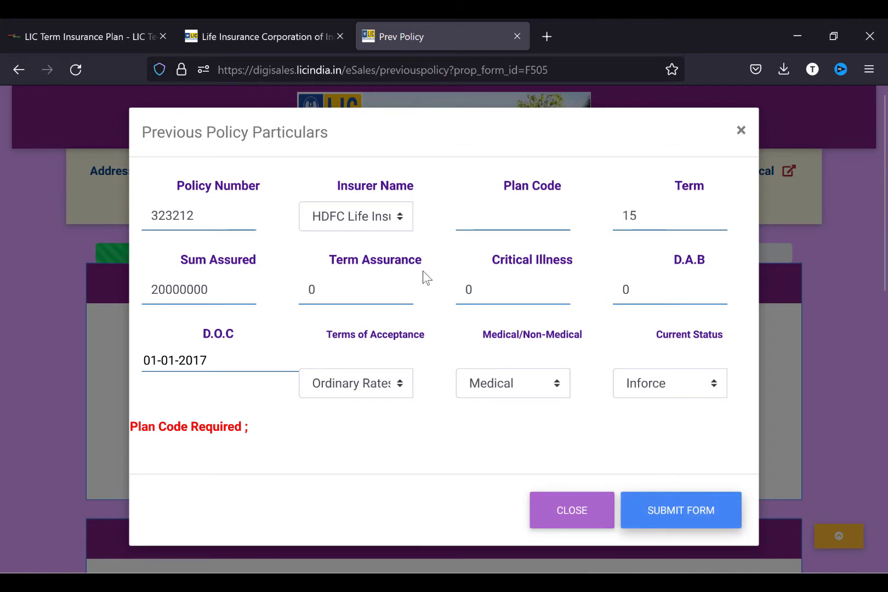
# - Add the missing plan code 123, resubmit the policy and close the form
pyautogui.click(520, 229)
pyautogui.write('123')
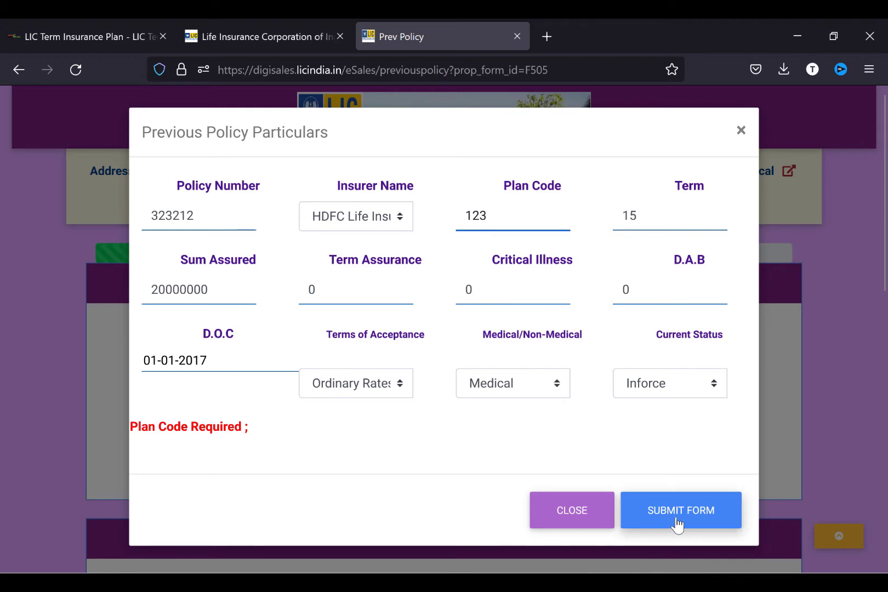
pyautogui.click(678, 511)
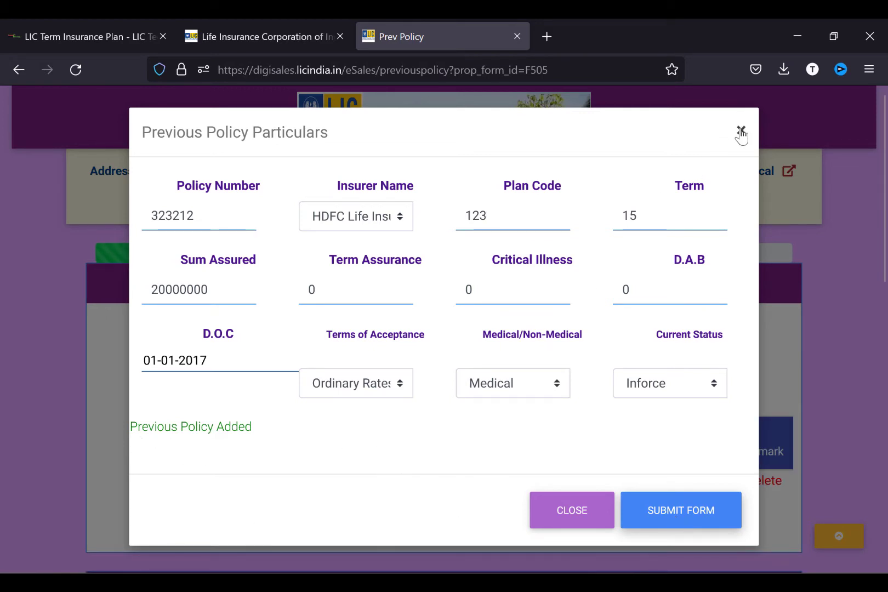
pyautogui.click(555, 510)
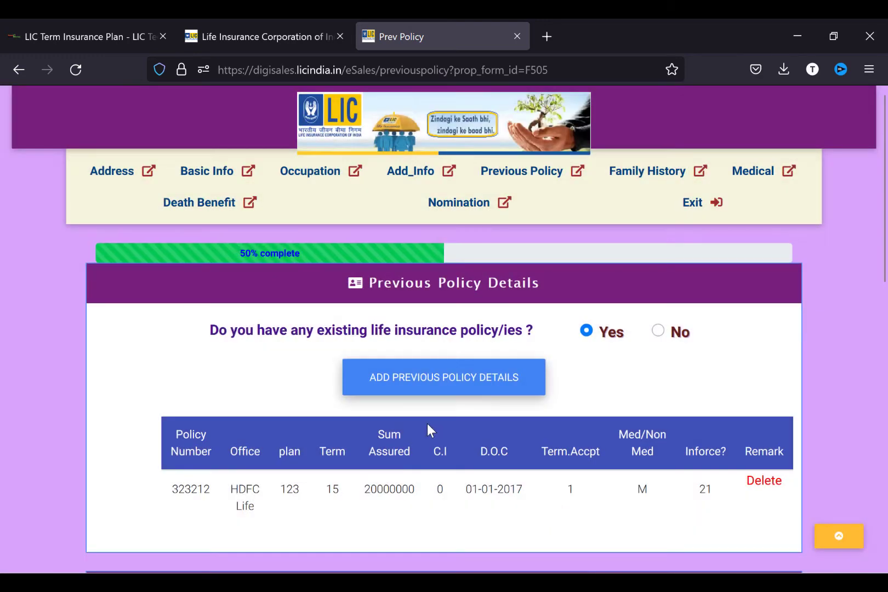
# - Answer Yes to previous proposals and question a) with details 'have a', then save
pyautogui.scroll(-4, 585, 374)
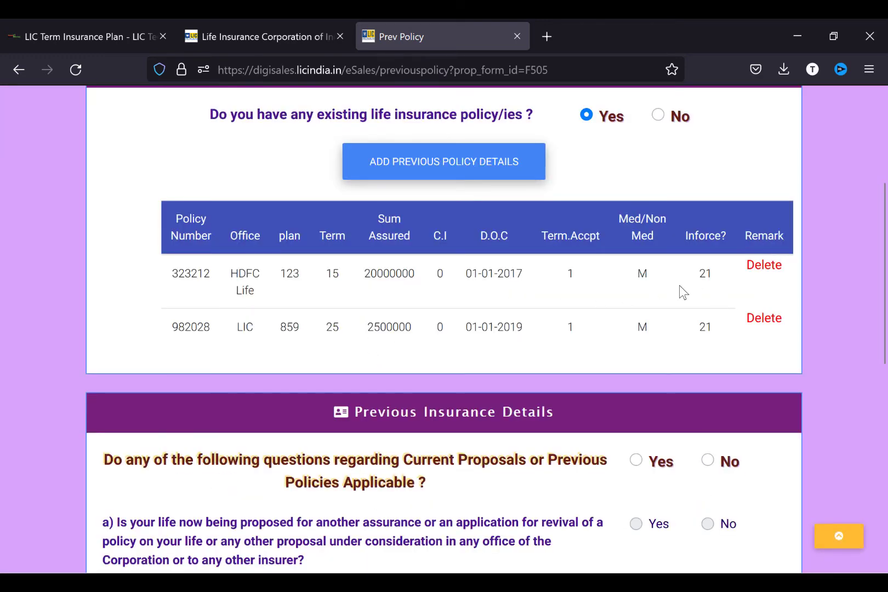
pyautogui.scroll(-4, 572, 306)
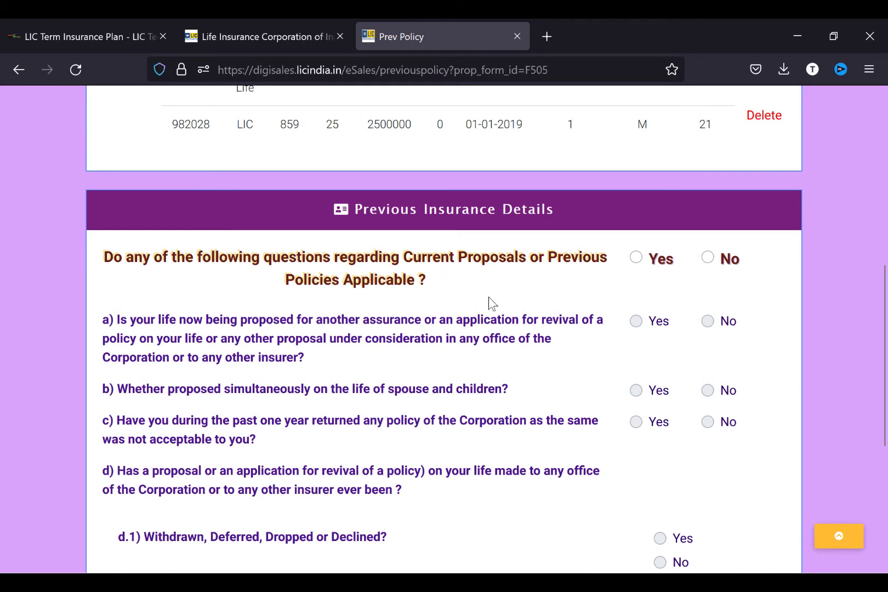
pyautogui.click(708, 258)
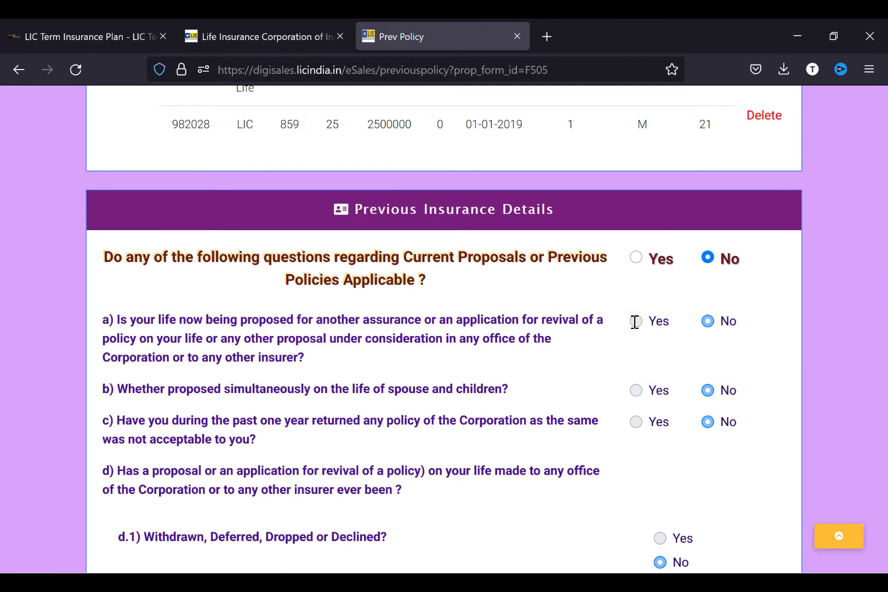
pyautogui.click(636, 258)
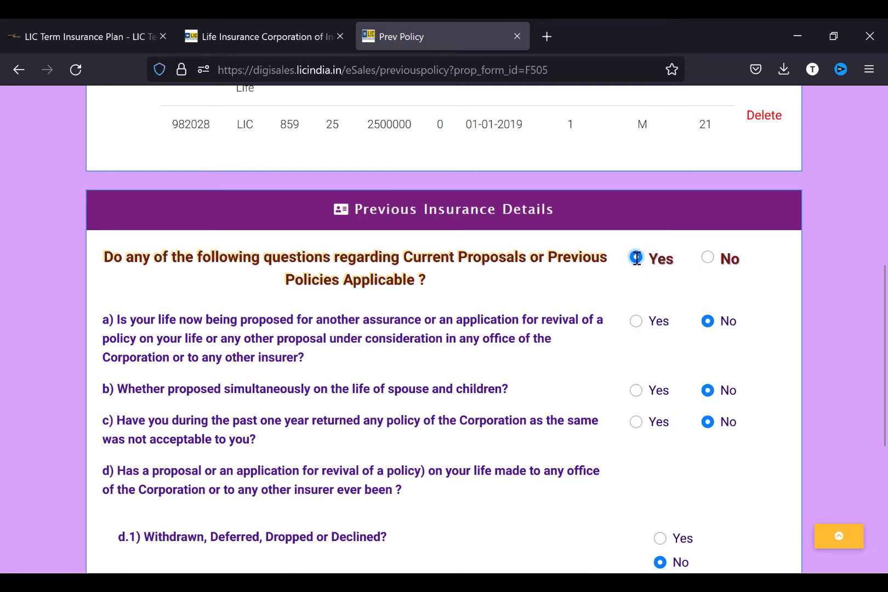
pyautogui.click(636, 323)
pyautogui.click(451, 400)
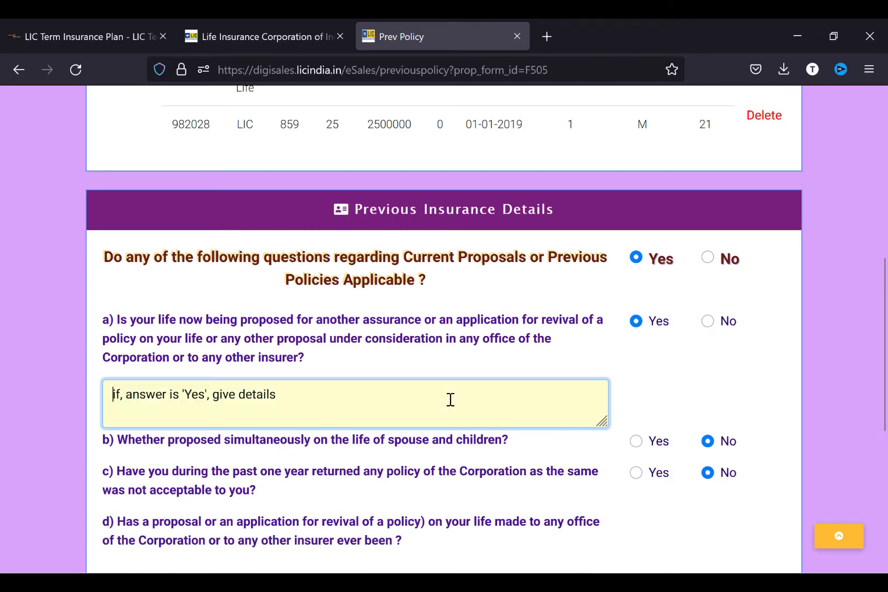
pyautogui.write('have a')
pyautogui.scroll(-6, 466, 439)
pyautogui.click(473, 454)
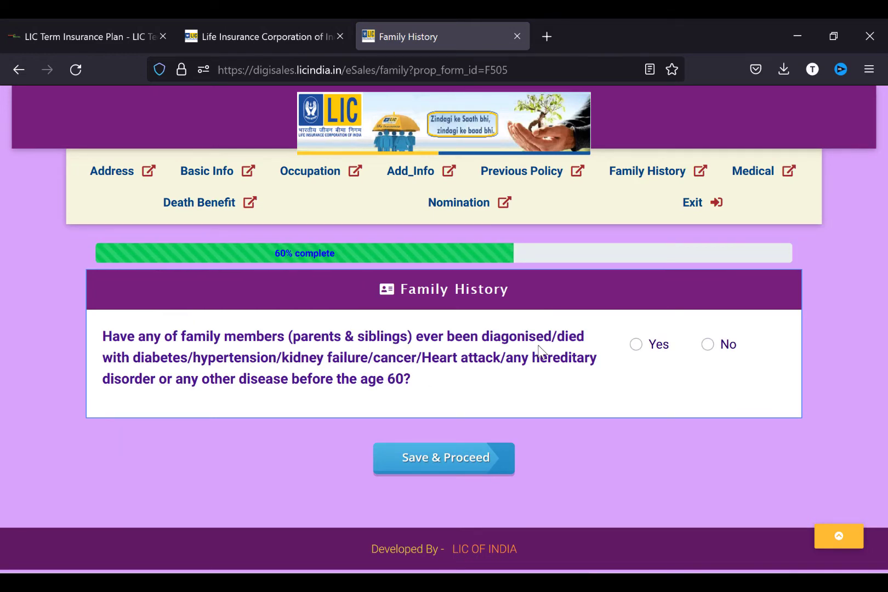
# - Answer No to the family history question and save to reach the Medical page
pyautogui.click(708, 345)
pyautogui.click(470, 462)
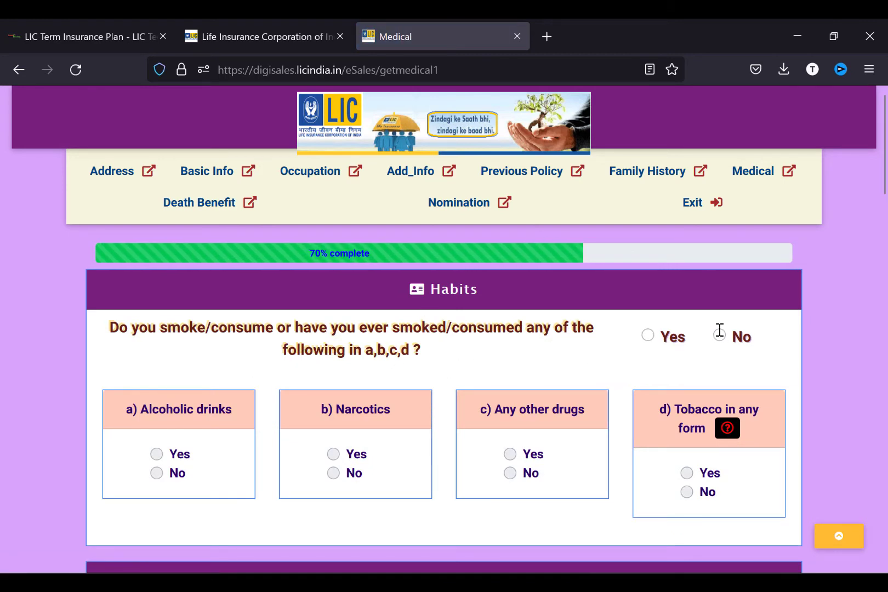
# - Answer Yes to habits and alcoholic drinks, with quantity '90 ml per week'
pyautogui.click(648, 335)
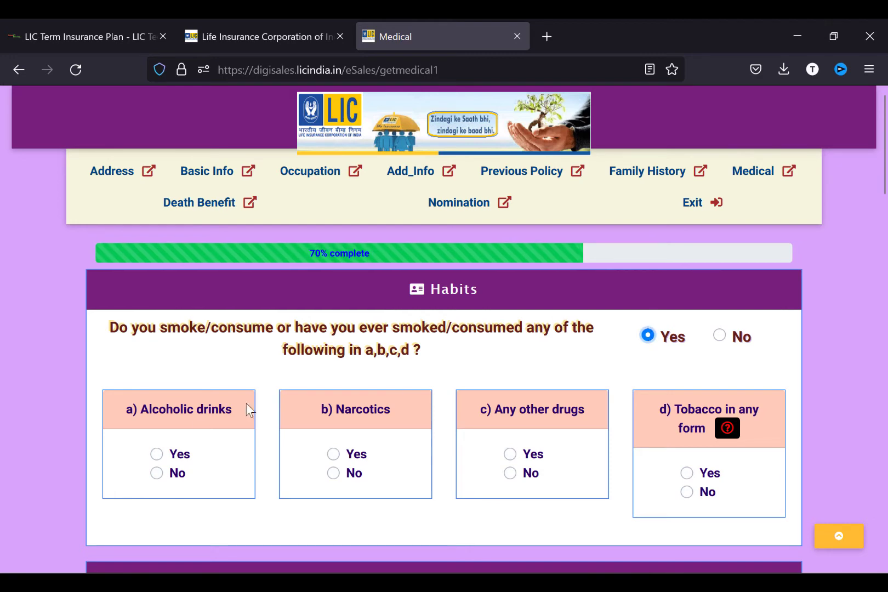
pyautogui.click(156, 454)
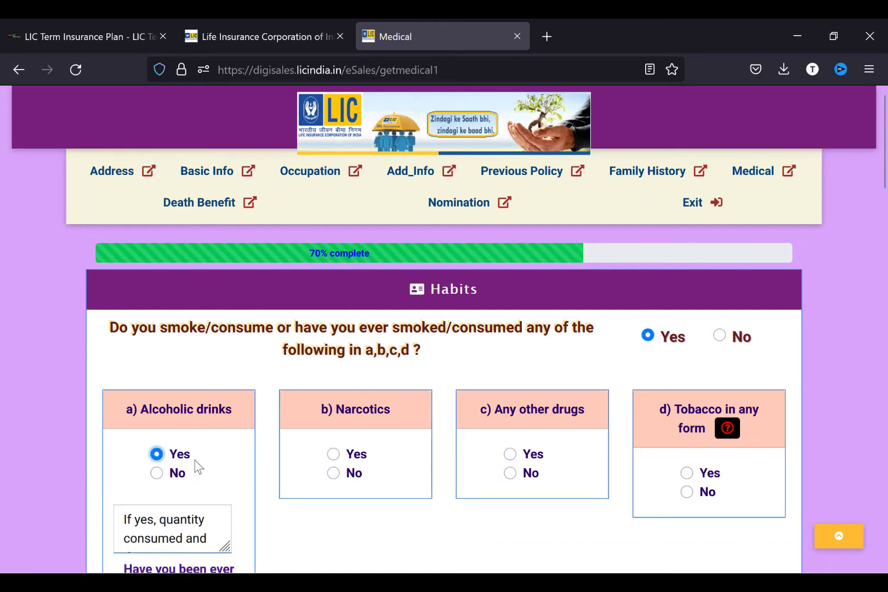
pyautogui.scroll(-2, 232, 447)
pyautogui.click(163, 409)
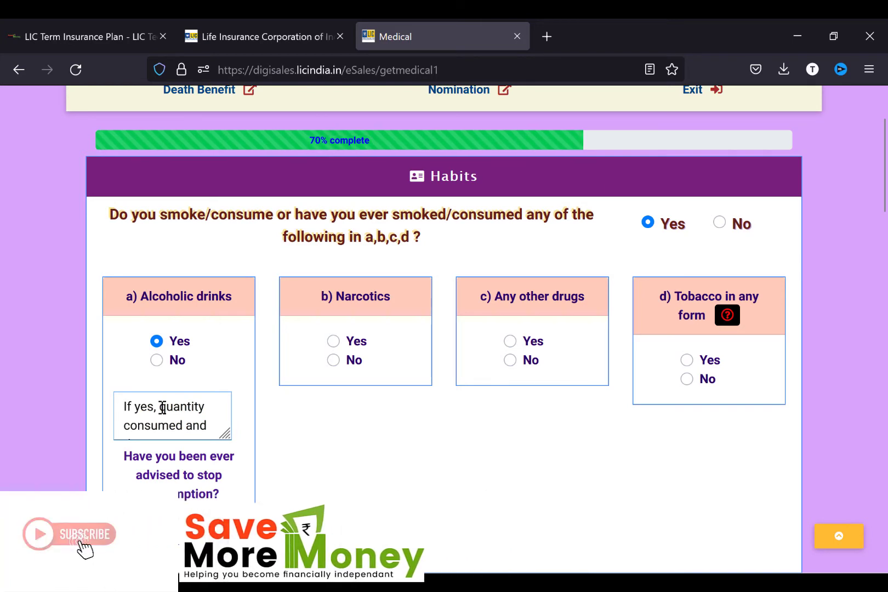
pyautogui.write('90 ')
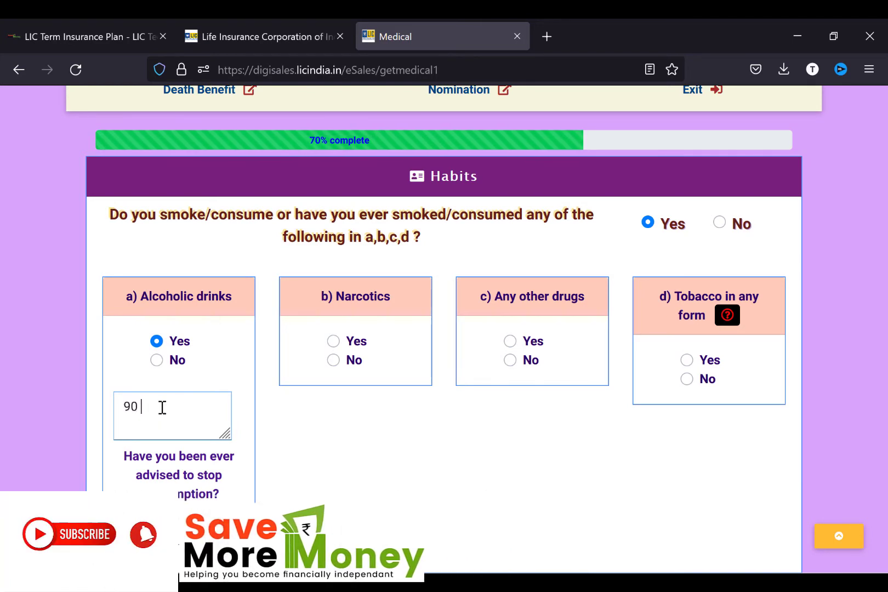
pyautogui.write('ml')
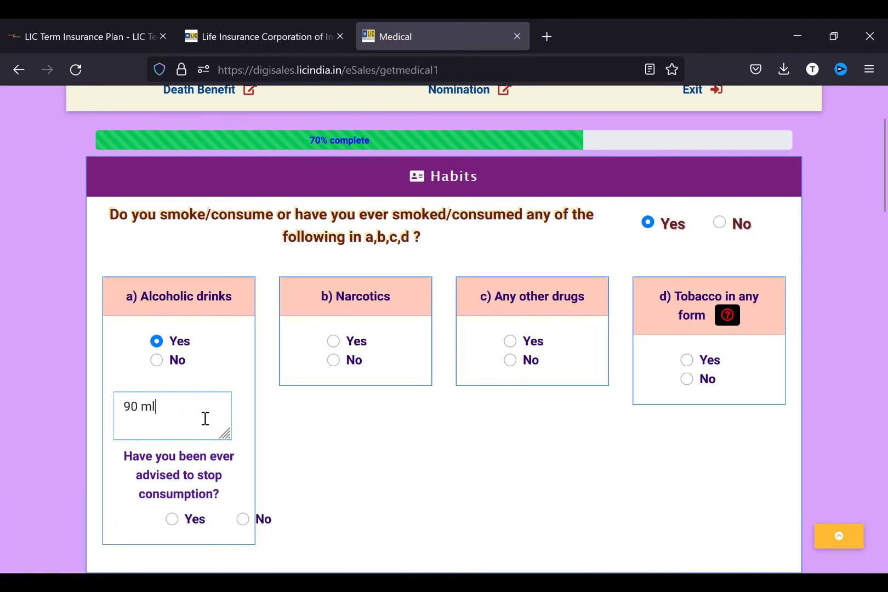
pyautogui.write(' per week')
# - Answer No for narcotics, other drugs, tobacco and being advised to stop drinking
pyautogui.click(332, 360)
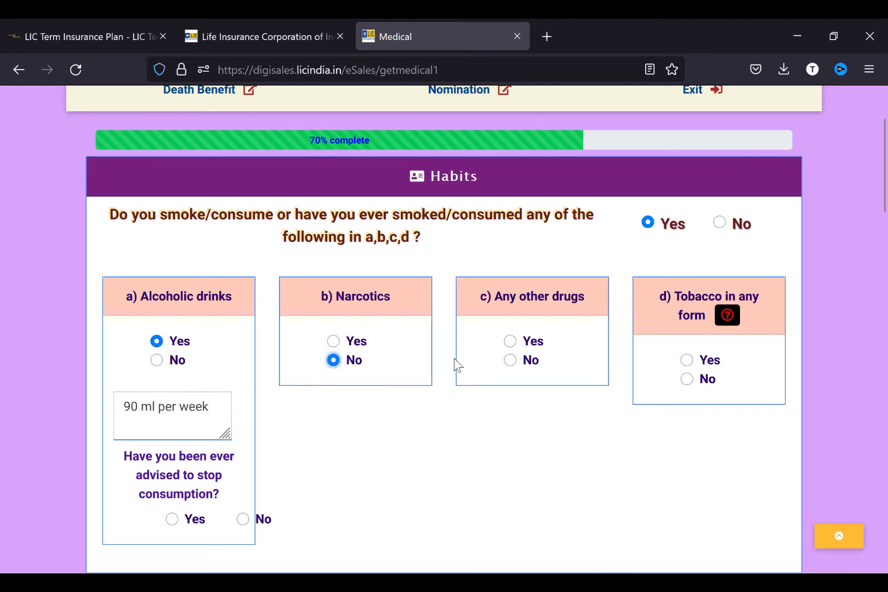
pyautogui.click(512, 361)
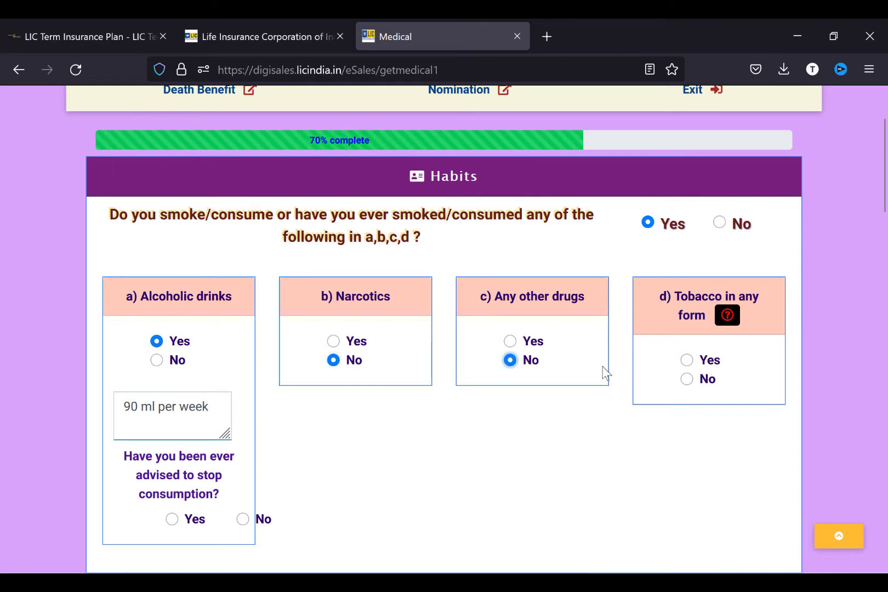
pyautogui.click(686, 380)
pyautogui.scroll(-2, 690, 384)
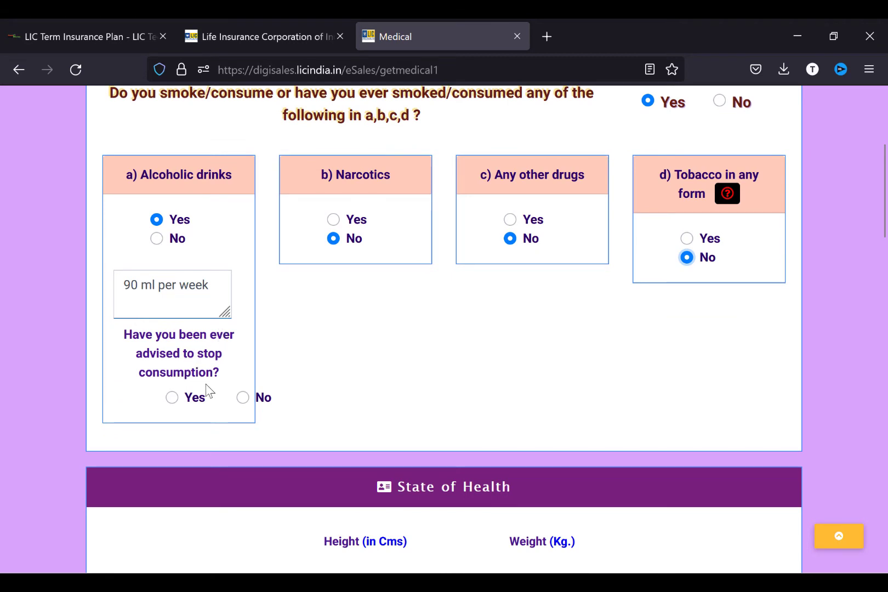
pyautogui.click(243, 398)
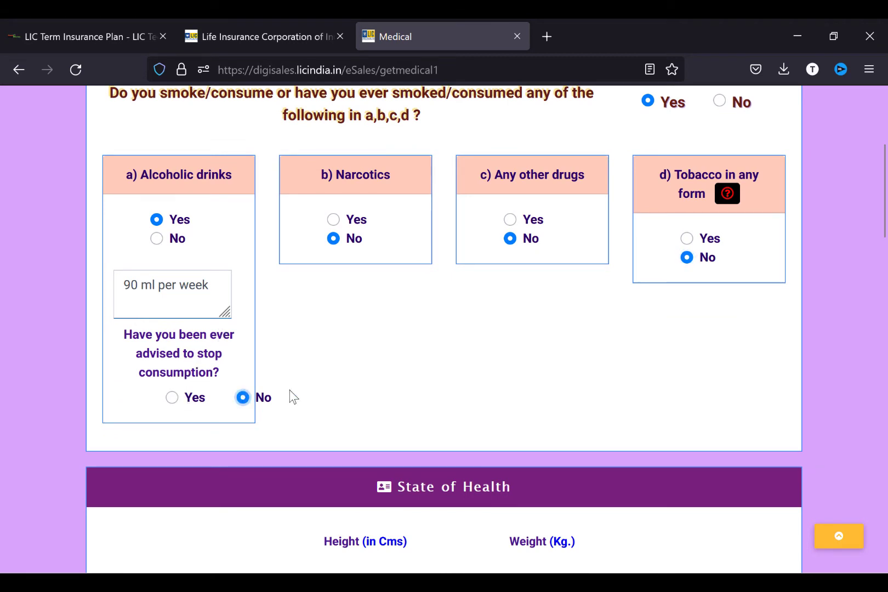
pyautogui.scroll(-3, 396, 385)
# - Enter height 178 cm and weight 73 kg, answer Yes to good health, and No to health issues a–c
pyautogui.click(318, 393)
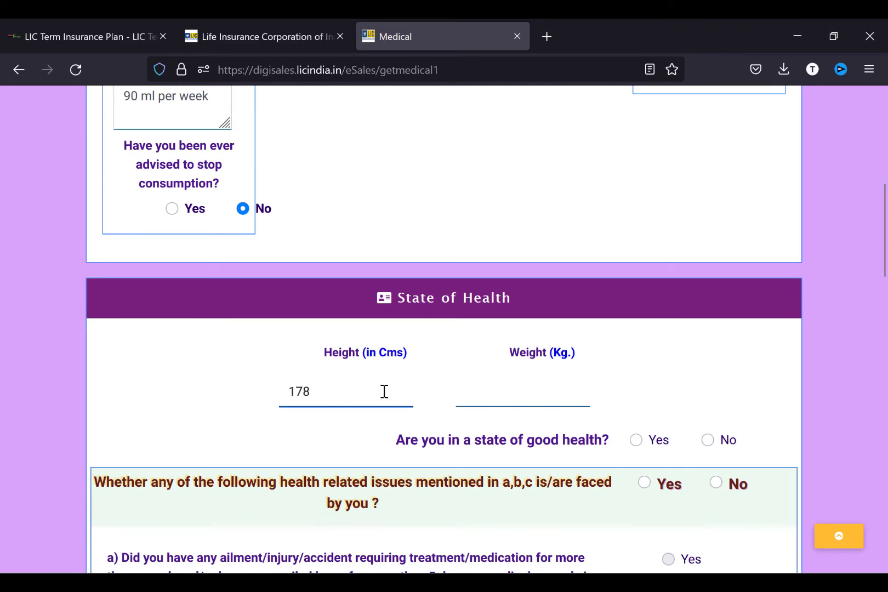
pyautogui.click(516, 403)
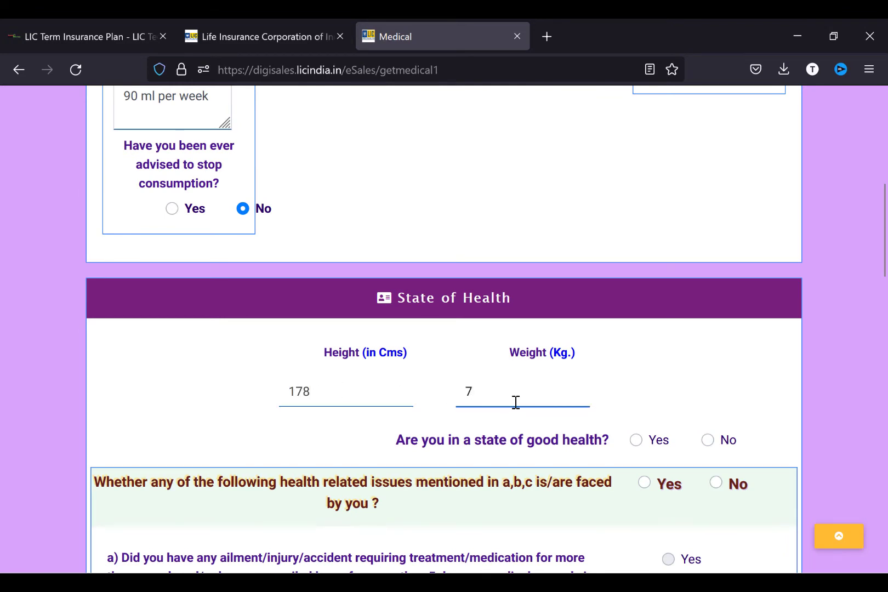
pyautogui.click(636, 440)
pyautogui.scroll(-3, 637, 439)
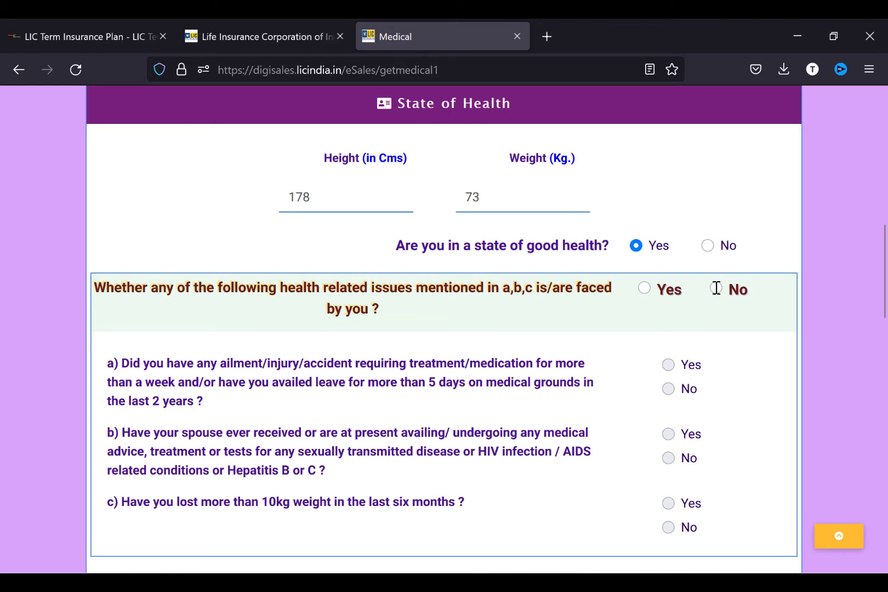
pyautogui.click(716, 288)
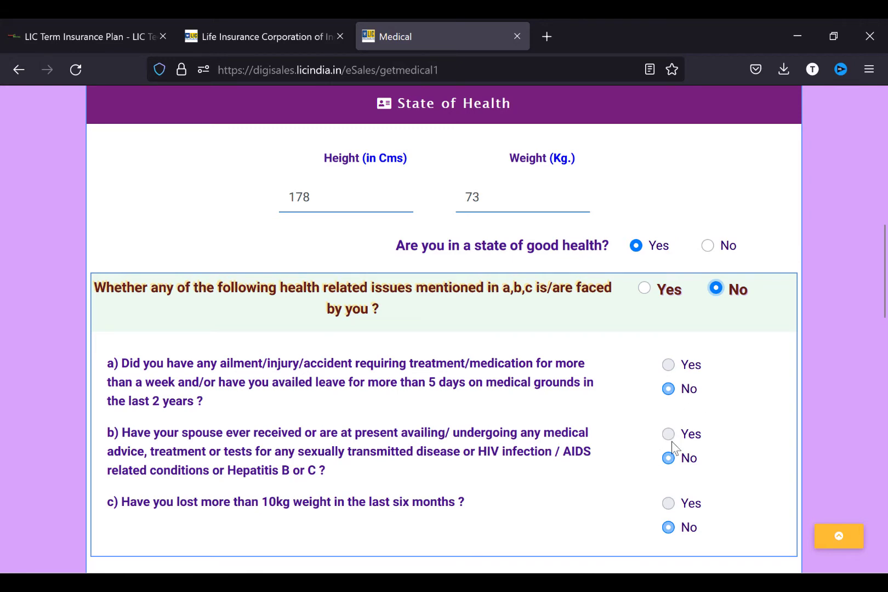
pyautogui.scroll(-1, 678, 447)
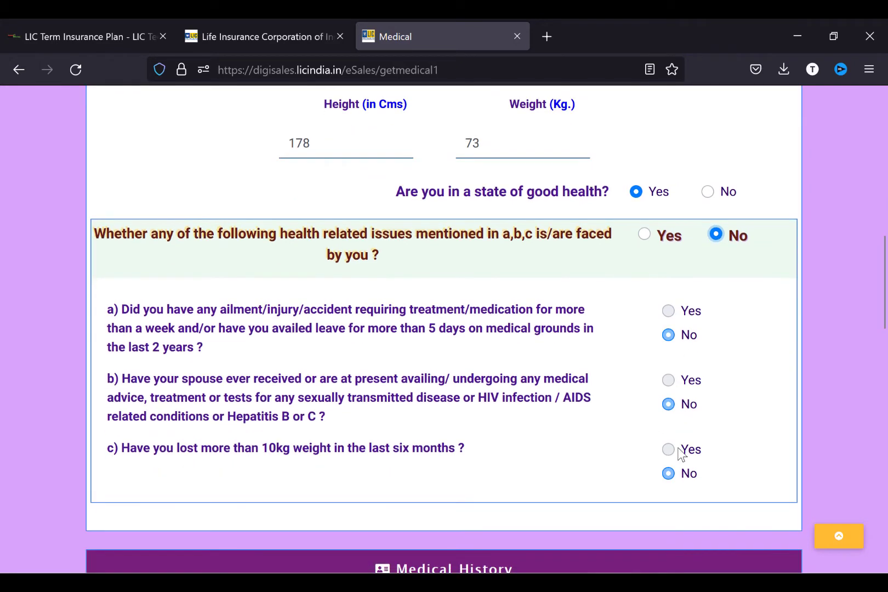
pyautogui.scroll(-4, 581, 464)
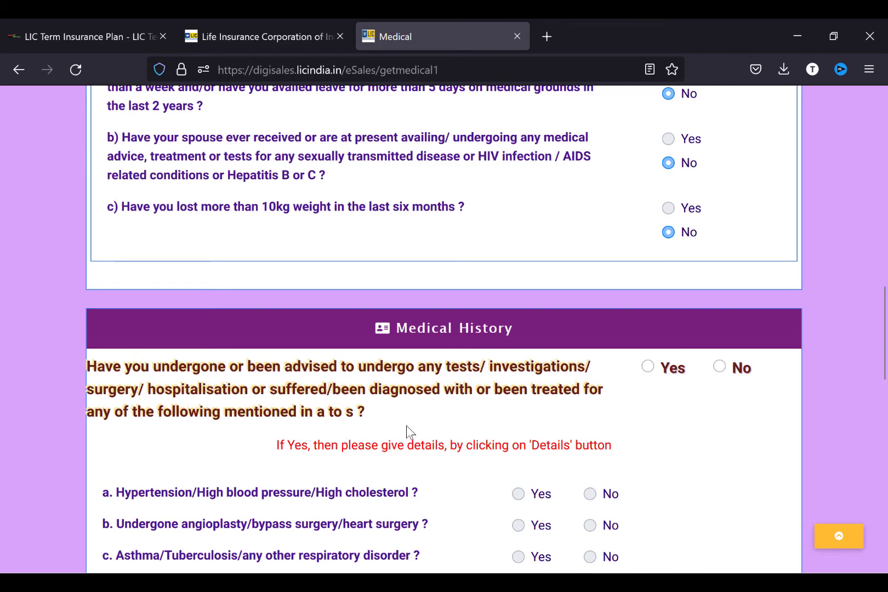
# - Answer Yes to Medical History, mark muscle, bone or joint disorder p as Yes, and open its details
pyautogui.scroll(-3, 407, 426)
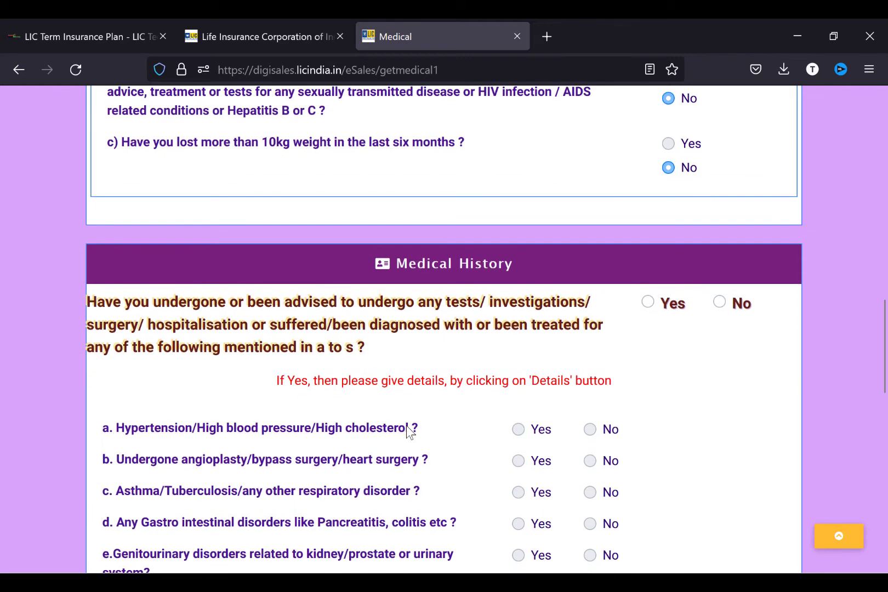
pyautogui.scroll(-2, 406, 426)
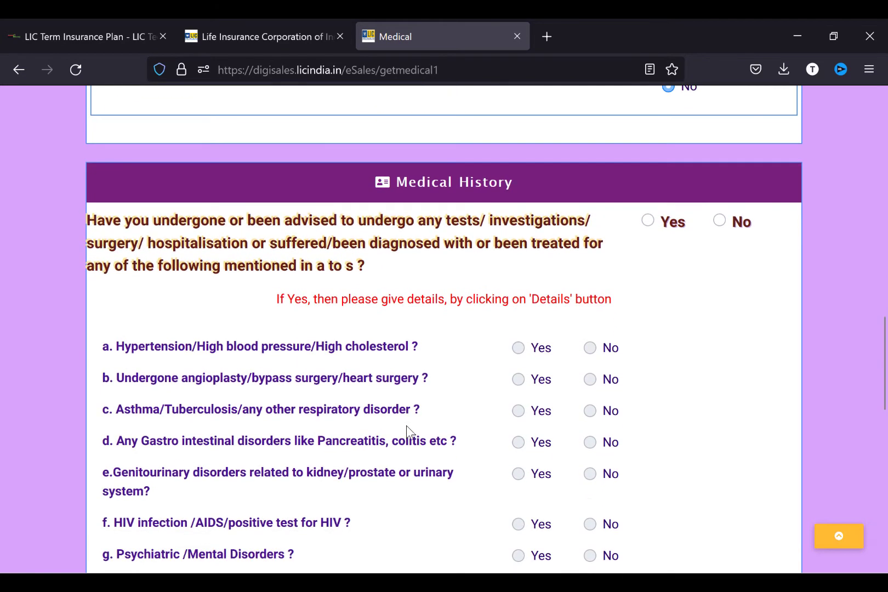
pyautogui.click(650, 219)
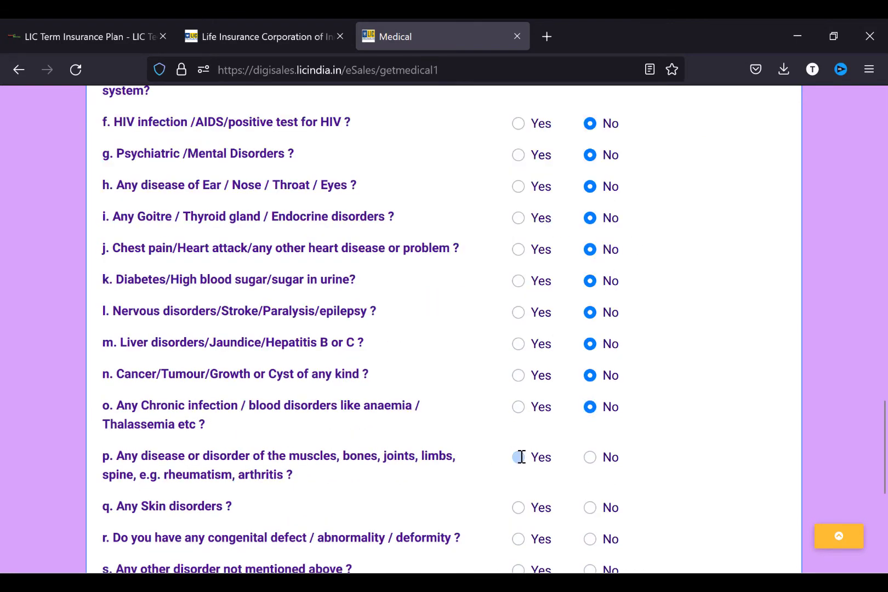
pyautogui.click(519, 457)
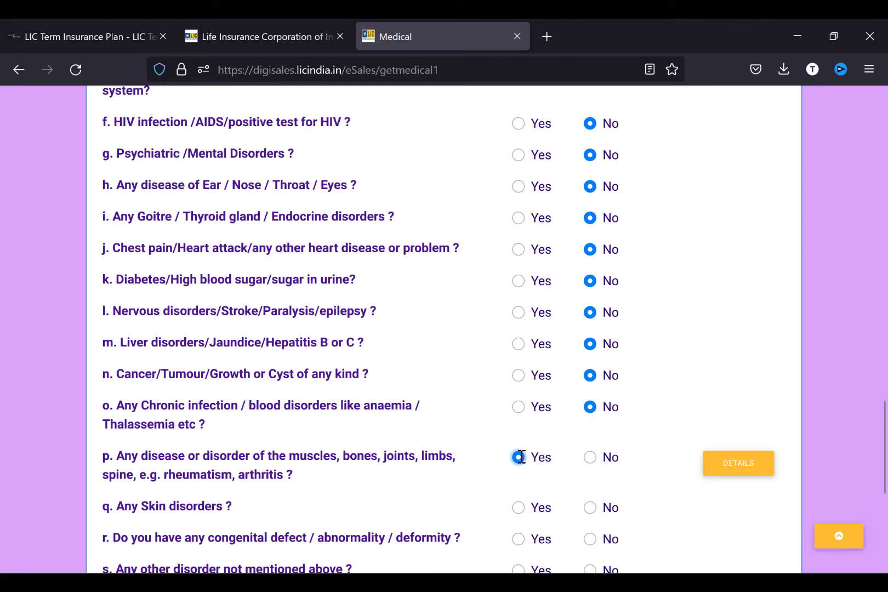
pyautogui.click(731, 470)
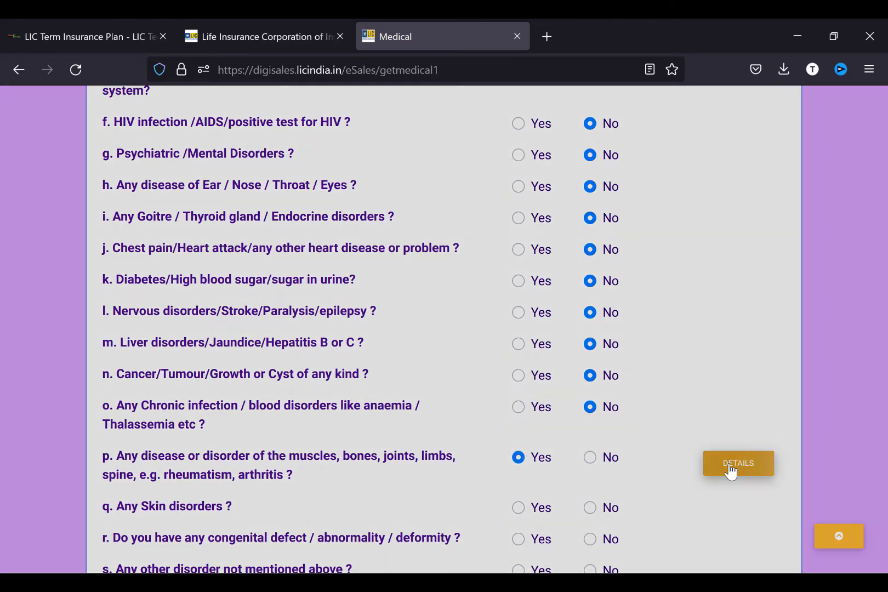
# - Submit the ailment as 'accident, rod inserted' with the remark 'no further followup required.'
pyautogui.click(305, 253)
pyautogui.write('accident, rod inserted')
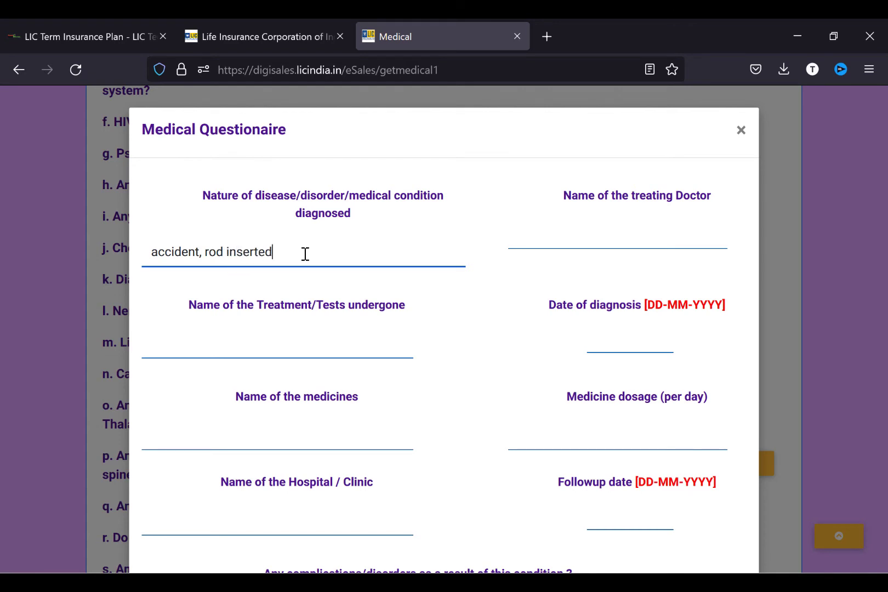
pyautogui.click(559, 238)
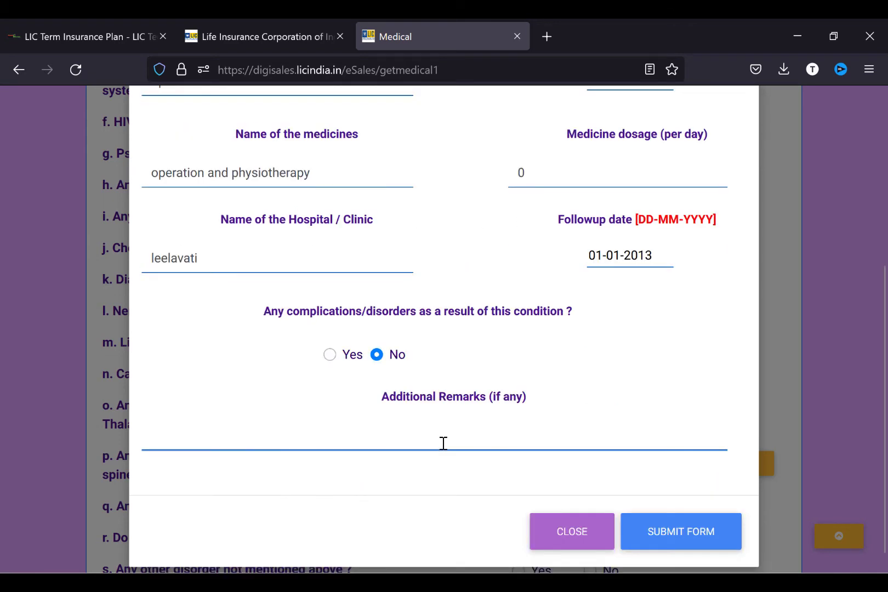
pyautogui.click(444, 443)
pyautogui.write('no further followup required.')
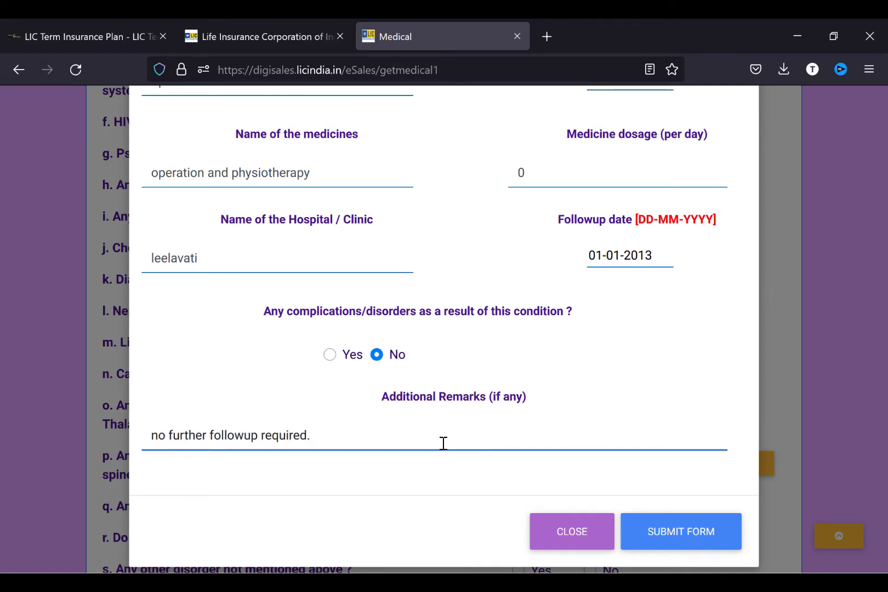
pyautogui.click(662, 538)
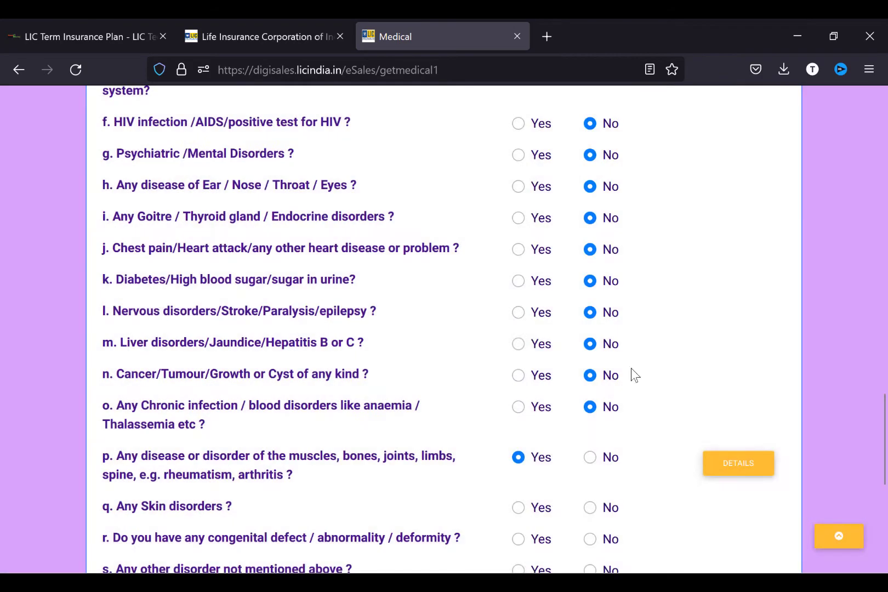
# - Answer No to the skin, congenital defect and other disorder questions q–s, then save and proceed
pyautogui.scroll(-3, 615, 343)
pyautogui.scroll(-3, 615, 343)
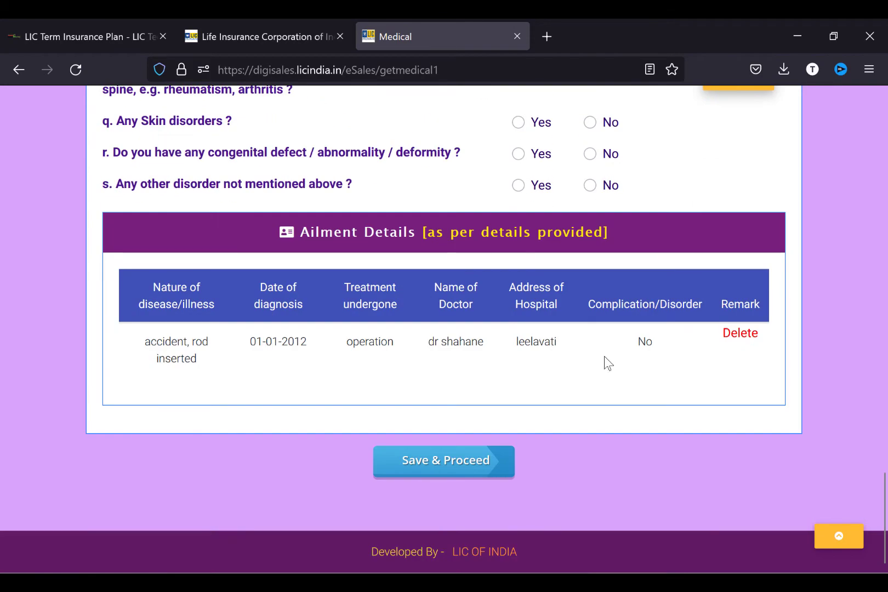
pyautogui.scroll(2, 567, 311)
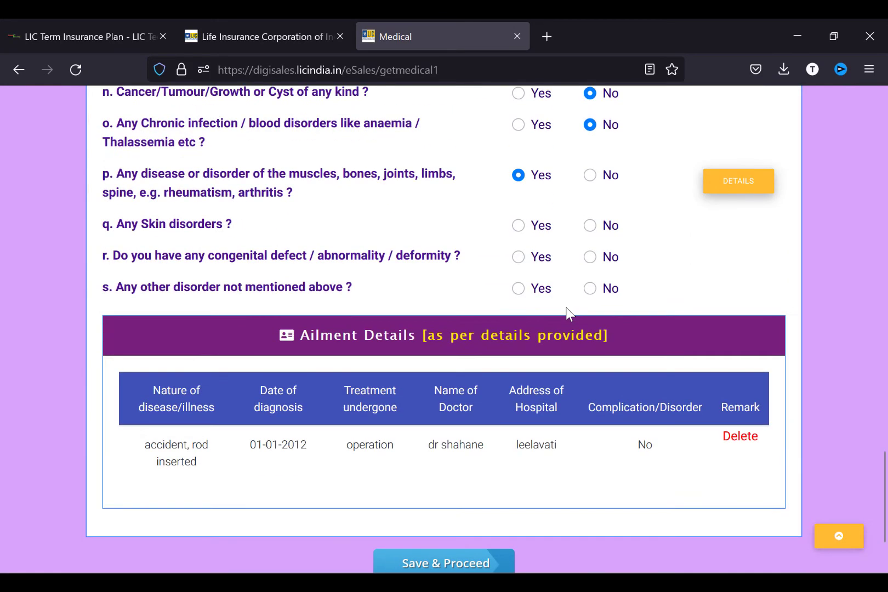
pyautogui.click(591, 225)
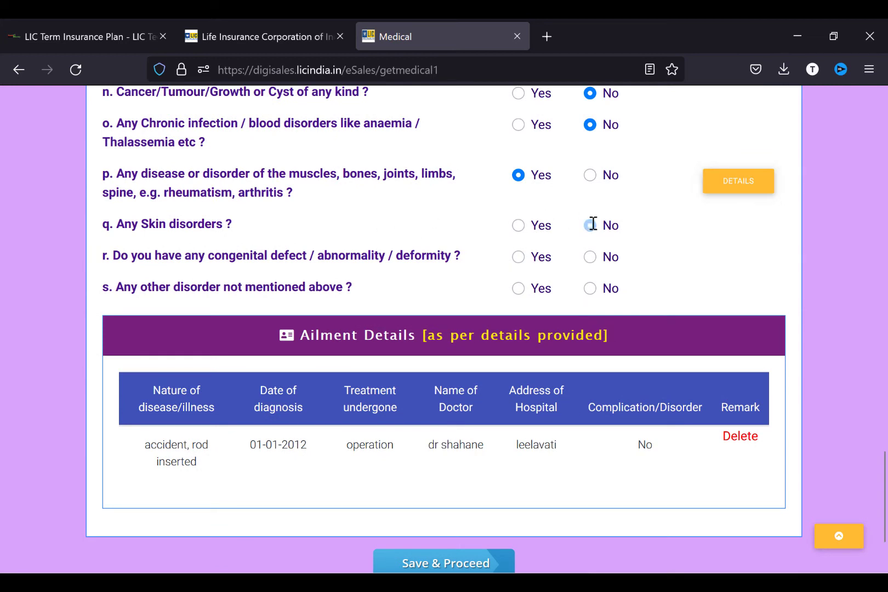
pyautogui.click(590, 256)
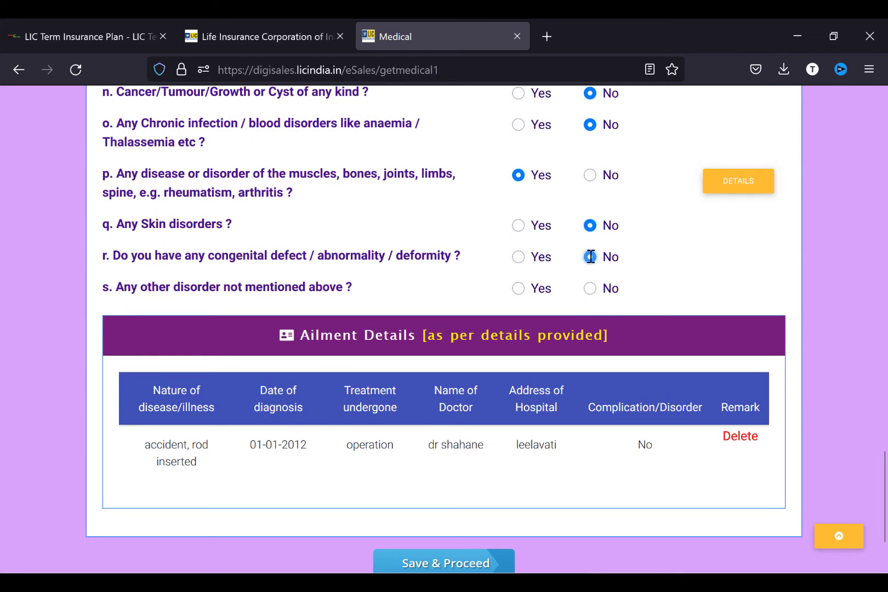
pyautogui.click(592, 288)
pyautogui.click(472, 564)
pyautogui.scroll(4, 686, 268)
pyautogui.scroll(-5, 685, 268)
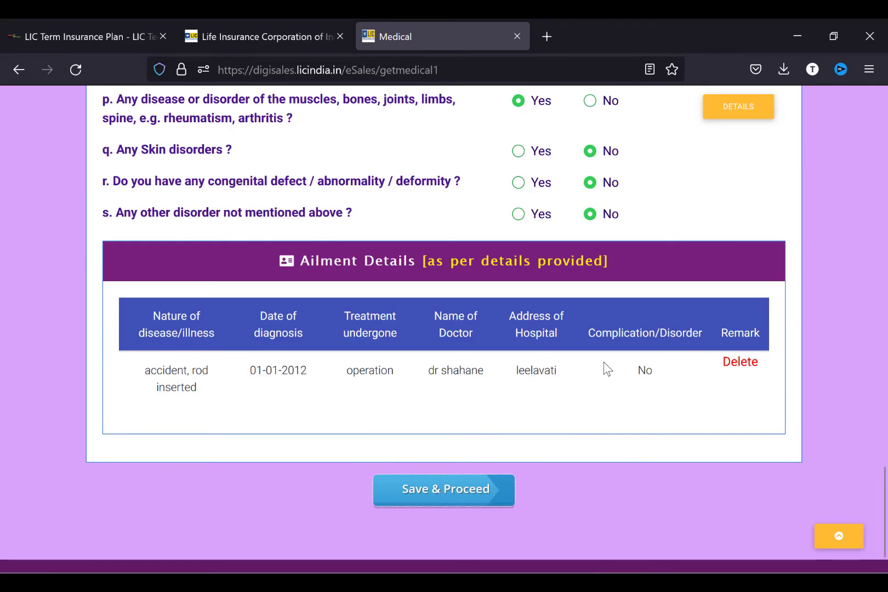
pyautogui.scroll(10, 603, 361)
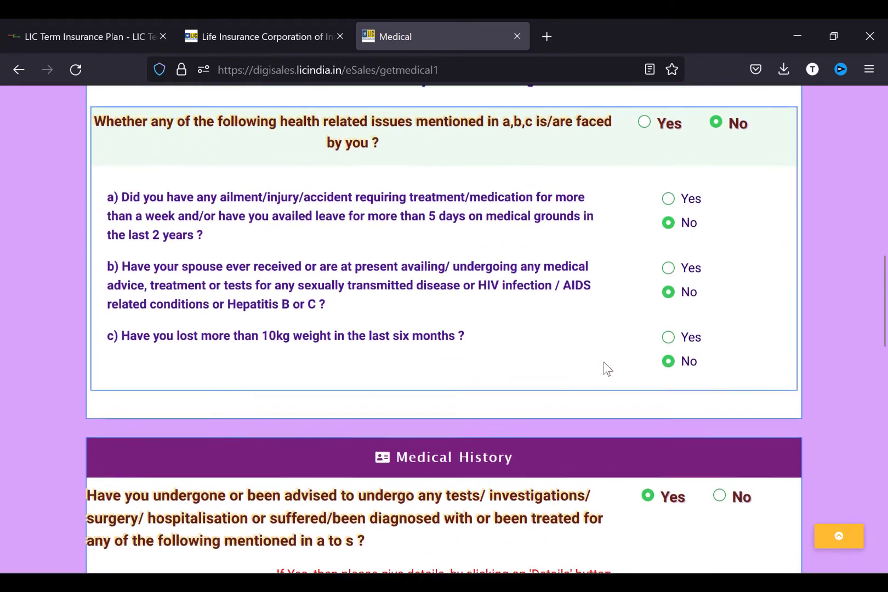
pyautogui.scroll(10, 603, 361)
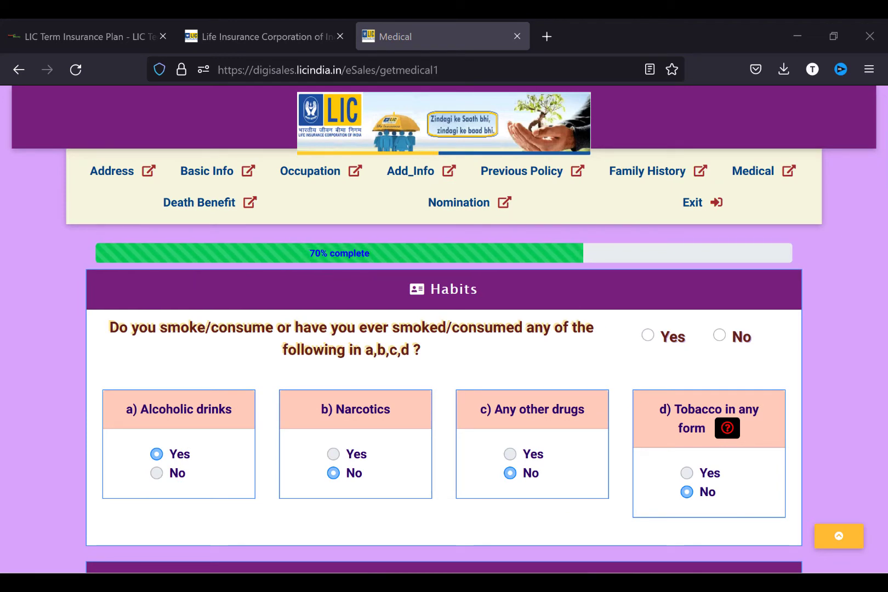
# - Answer No to the habits question and to health issues a–c
pyautogui.scroll(-1, 444, 329)
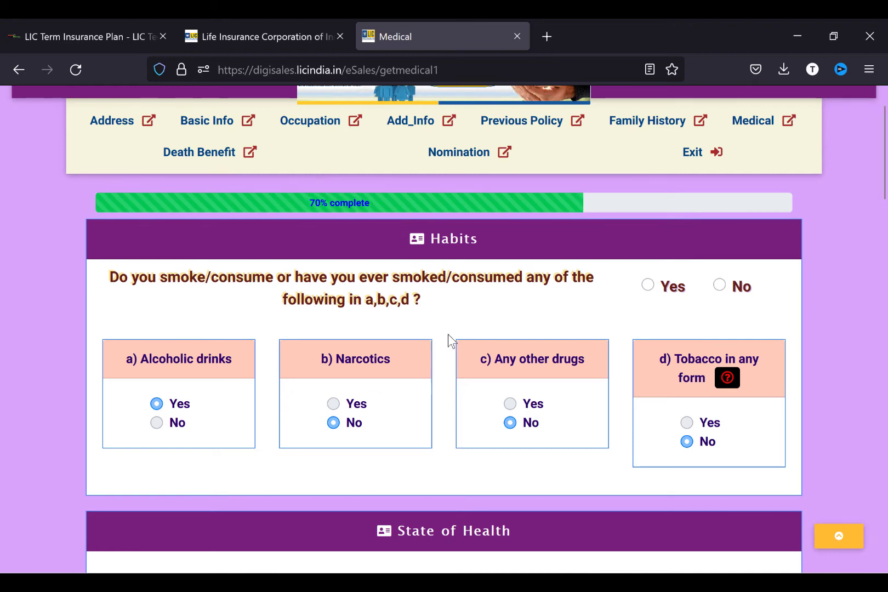
pyautogui.click(719, 285)
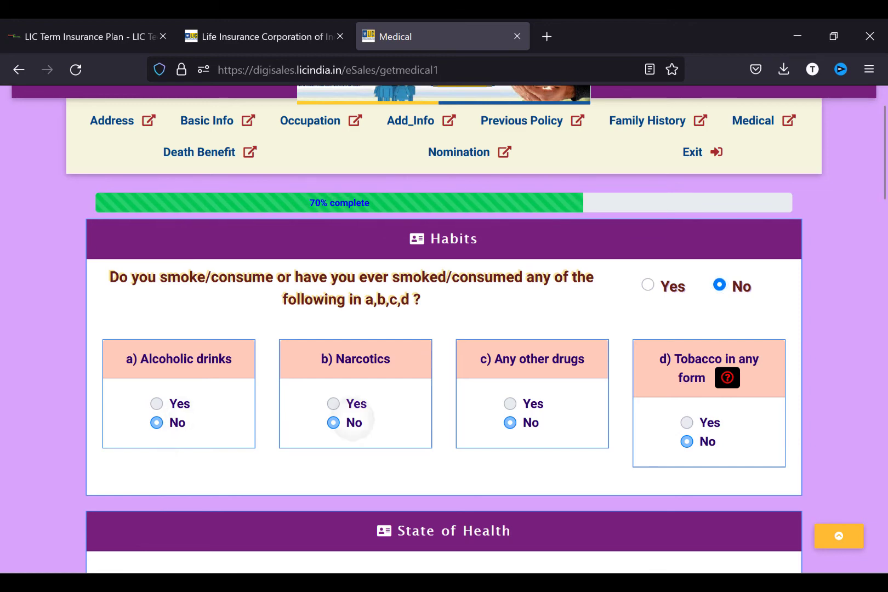
pyautogui.scroll(-5, 444, 329)
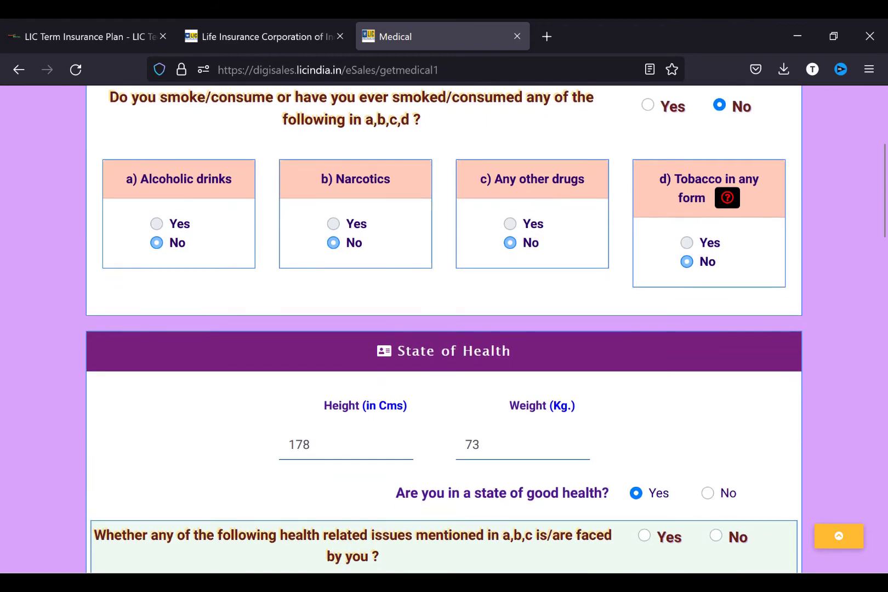
pyautogui.scroll(-1, 444, 329)
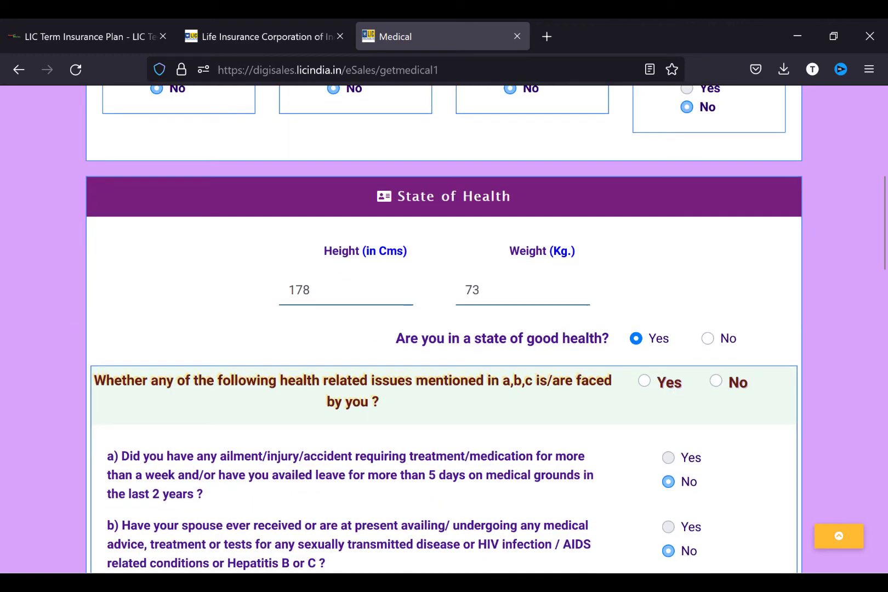
pyautogui.scroll(-1, 444, 329)
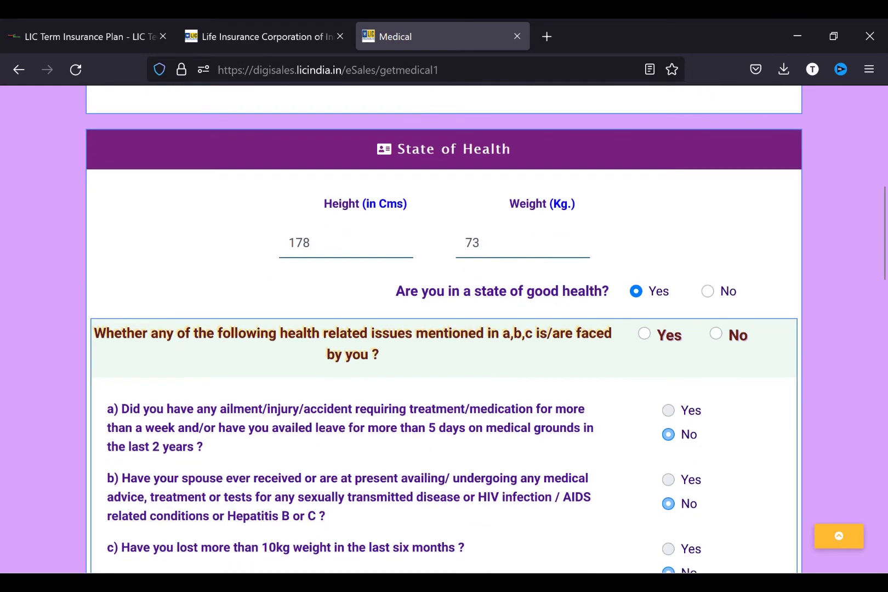
pyautogui.click(716, 334)
# - Answer Yes to the medical history question and save the Medical page
pyautogui.scroll(-6, 716, 334)
pyautogui.scroll(-1, 444, 329)
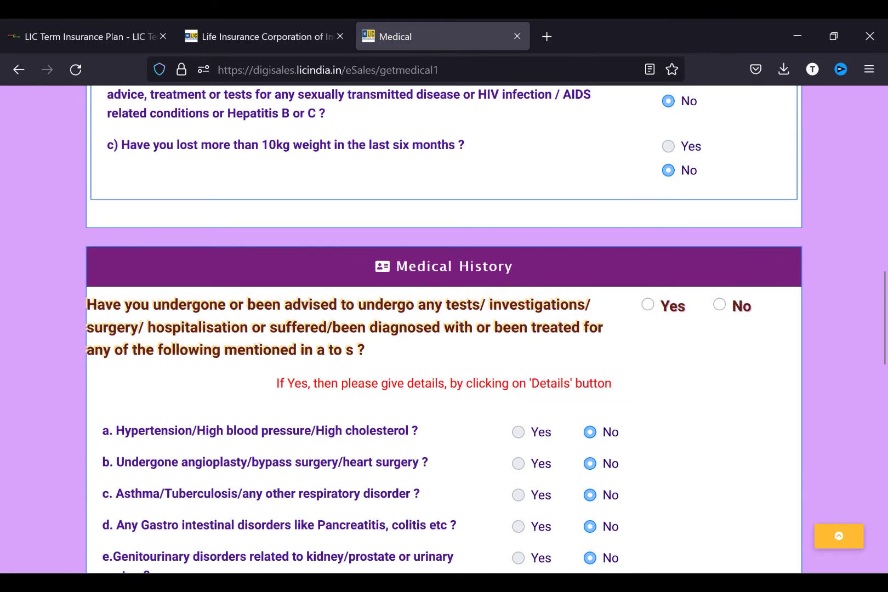
pyautogui.click(647, 304)
pyautogui.scroll(-10, 648, 304)
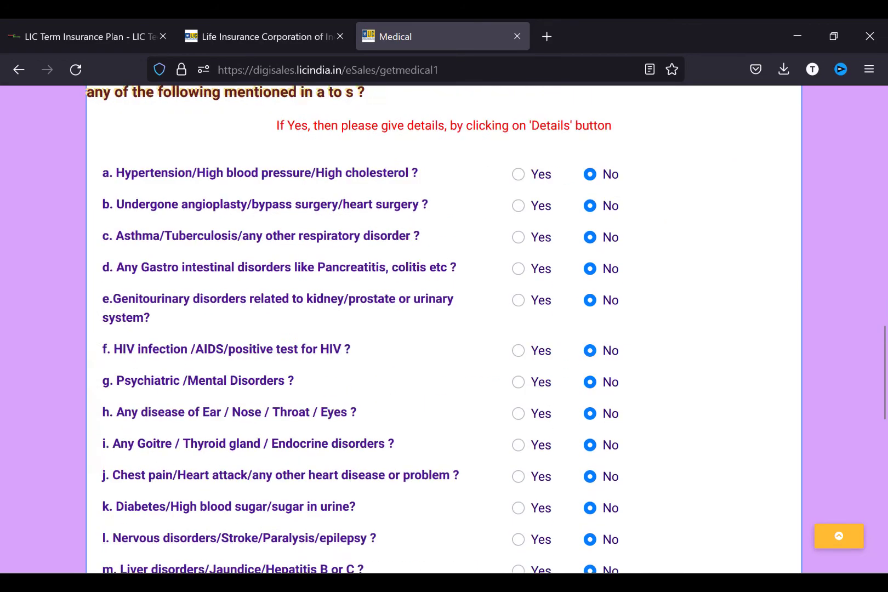
pyautogui.scroll(-2, 444, 329)
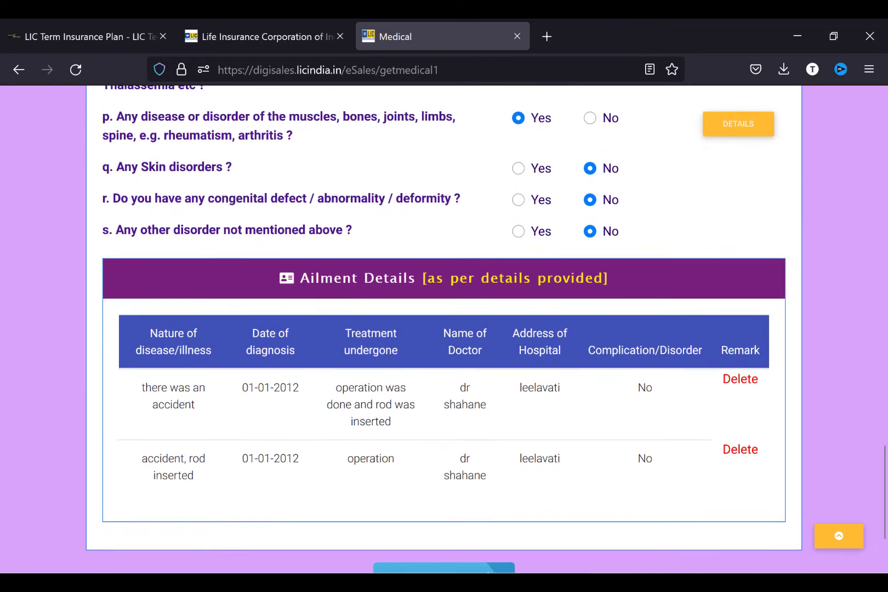
pyautogui.scroll(-1, 444, 329)
pyautogui.click(458, 518)
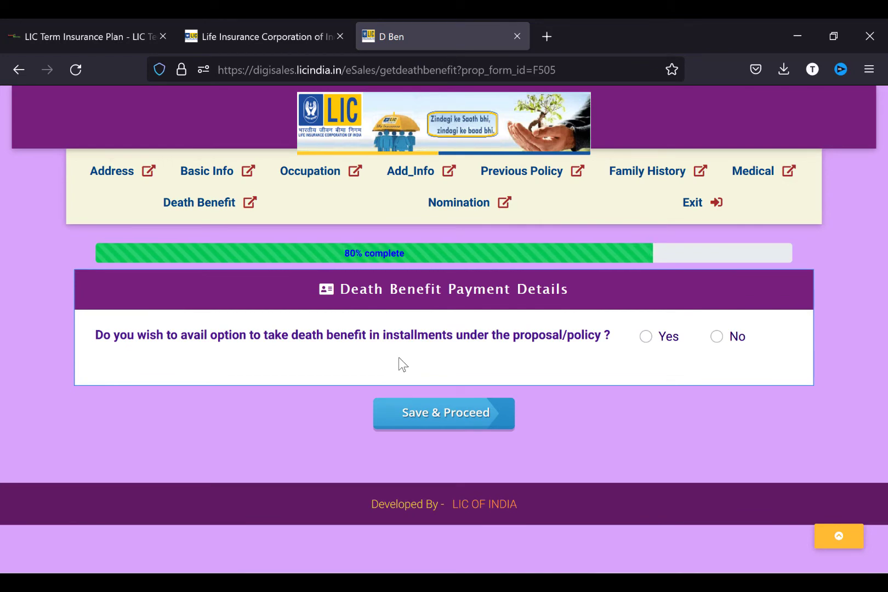
# - Back on the Medical page, declare alcoholic drinks as '90 ml once a month vodka' under habits
pyautogui.click(753, 170)
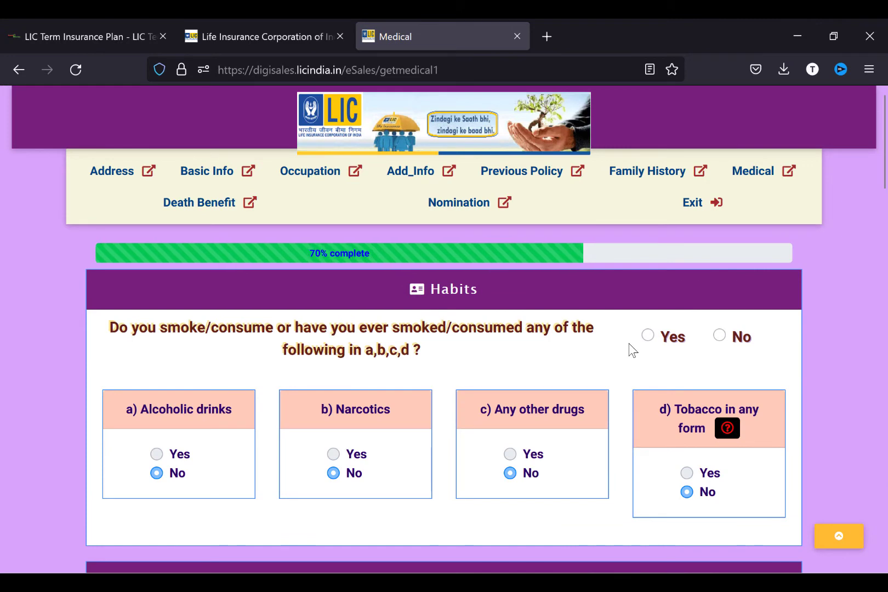
pyautogui.scroll(-1, 633, 350)
pyautogui.click(647, 304)
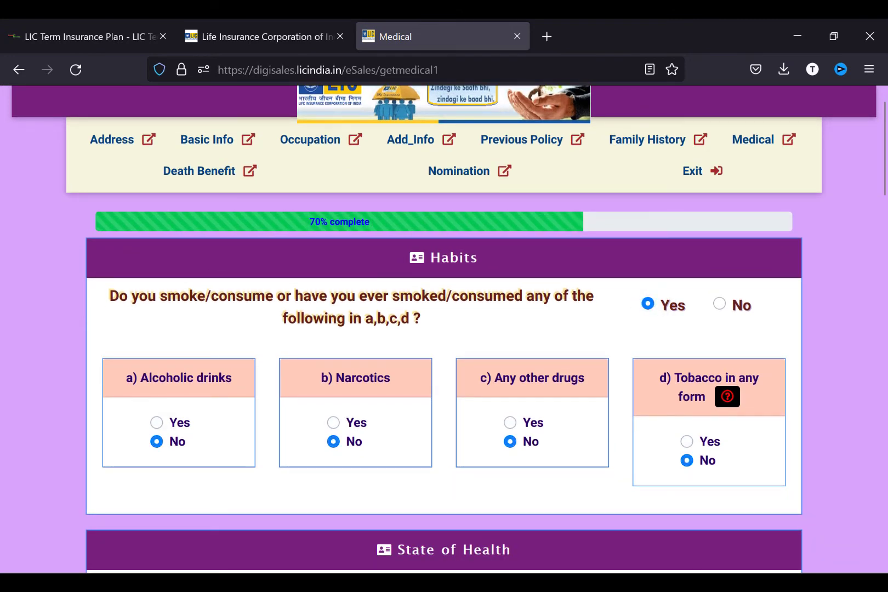
pyautogui.click(157, 423)
pyautogui.click(165, 496)
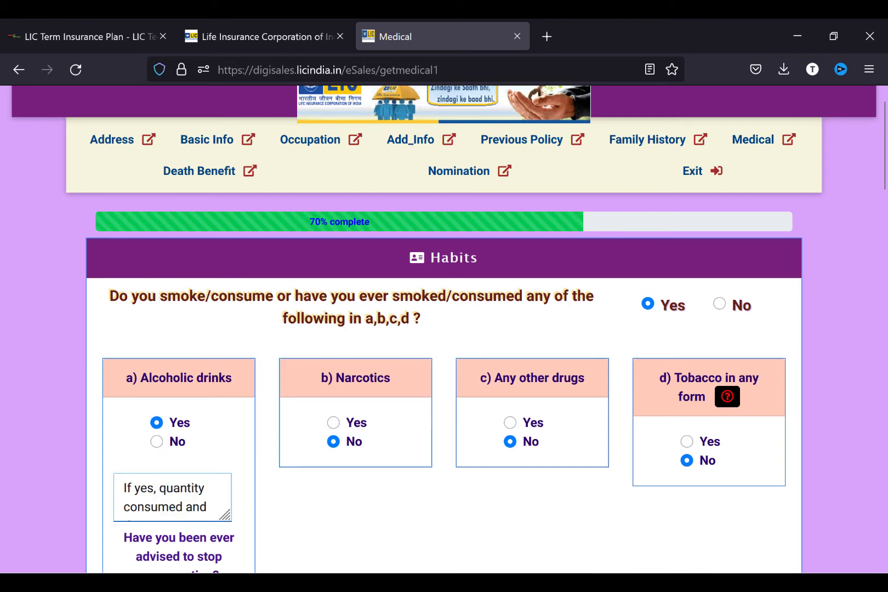
pyautogui.write('90 Ml ONCEA')
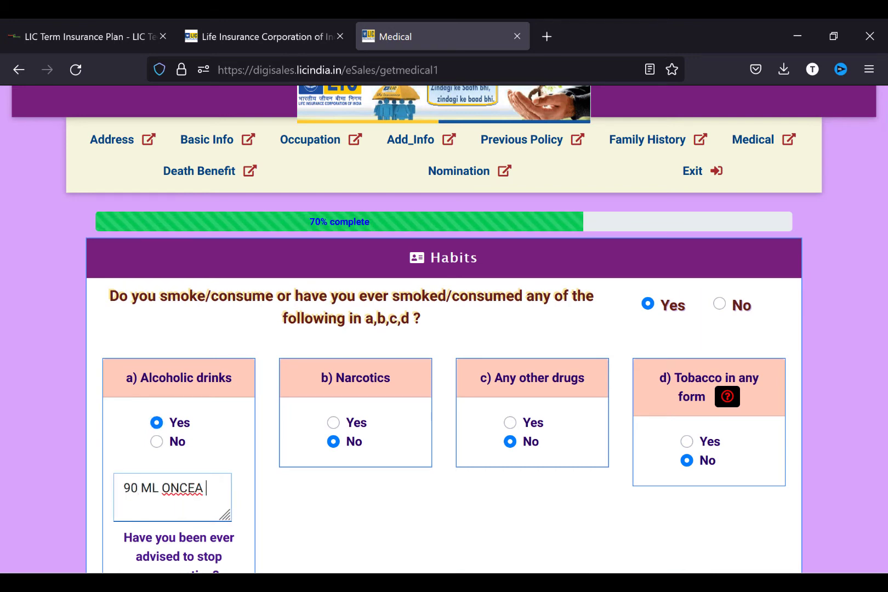
pyautogui.press('BackSpace')
pyautogui.press('BackSpace')
pyautogui.press('BackSpace')
pyautogui.press('BackSpace')
pyautogui.press('BackSpace')
pyautogui.press('BackSpace')
pyautogui.press('BackSpace')
pyautogui.press('BackSpace')
pyautogui.press('BackSpace')
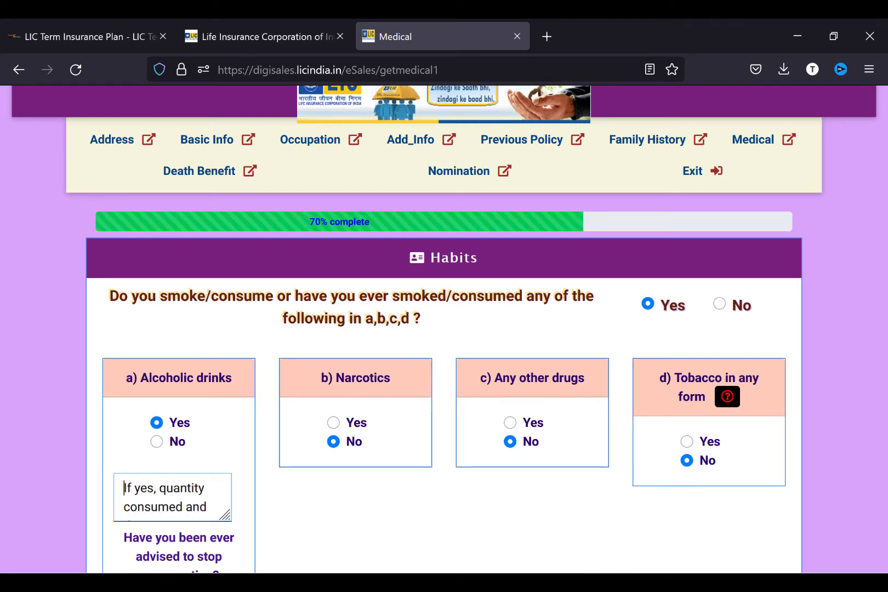
pyautogui.write('90 mk')
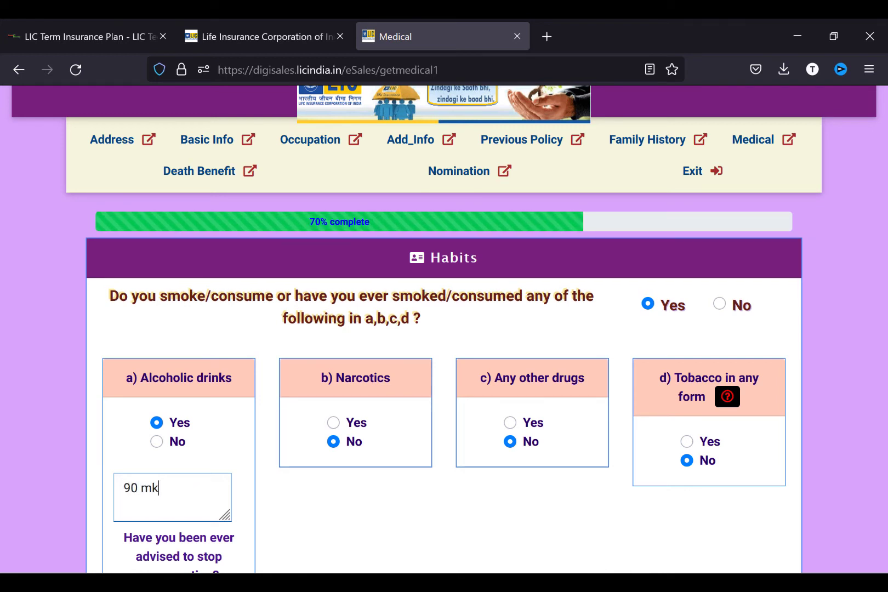
pyautogui.press('BackSpace')
pyautogui.write('l once a mont')
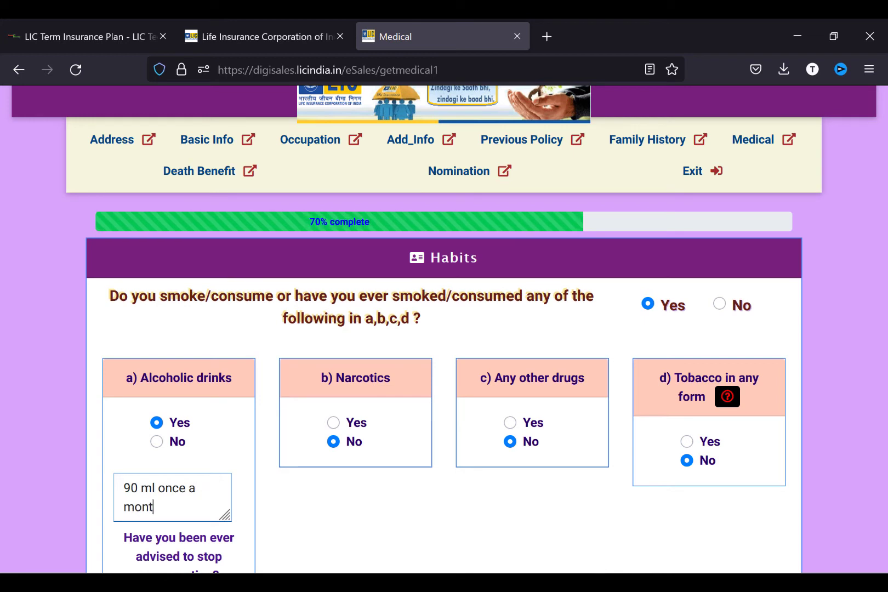
pyautogui.write('h vodka')
# - Answer No to having been advised to stop drinking
pyautogui.scroll(-1, 444, 329)
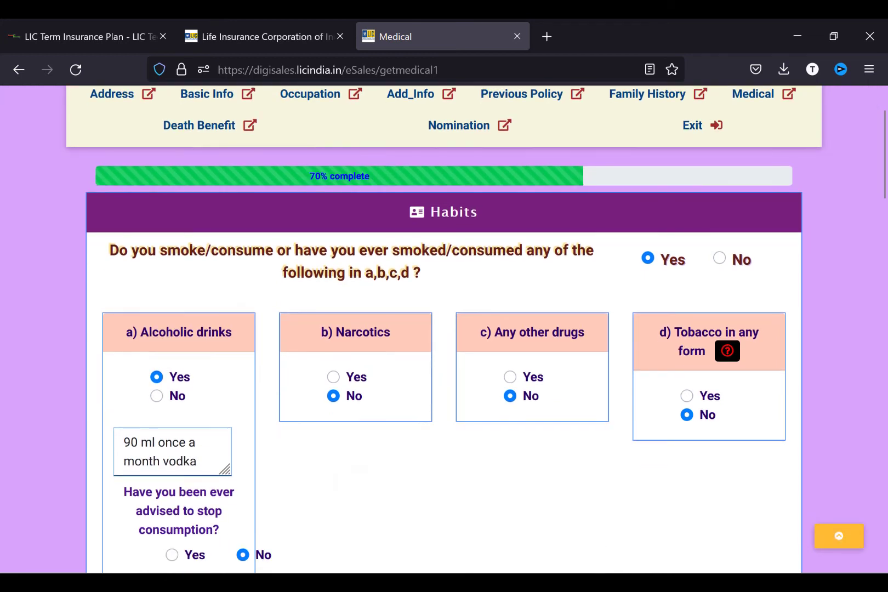
pyautogui.scroll(-1, 444, 329)
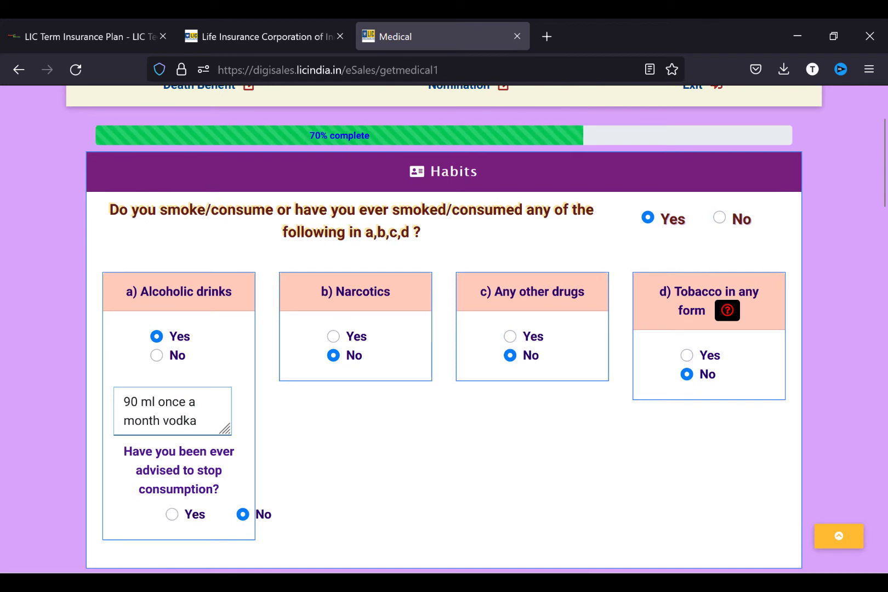
pyautogui.click(171, 515)
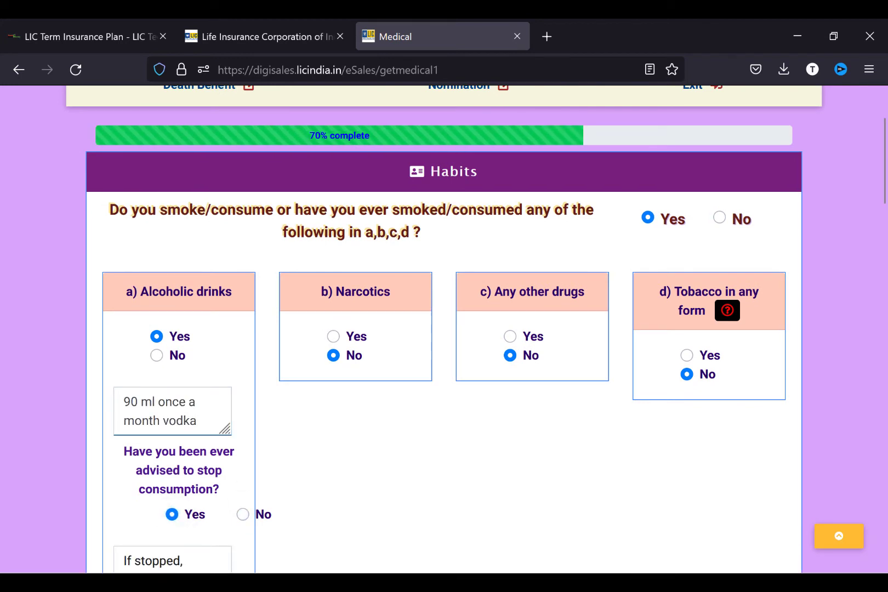
pyautogui.click(242, 514)
pyautogui.press('Tab')
pyautogui.press('Tab')
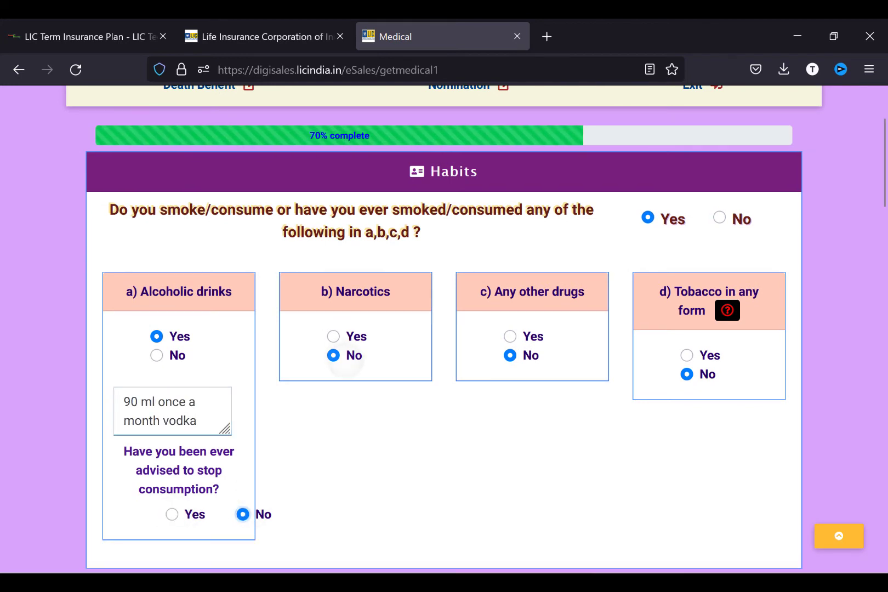
pyautogui.press('Tab')
pyautogui.scroll(-5, 444, 328)
# - Answer No to health issues a–c and Yes to the medical history question
pyautogui.scroll(-2, 444, 329)
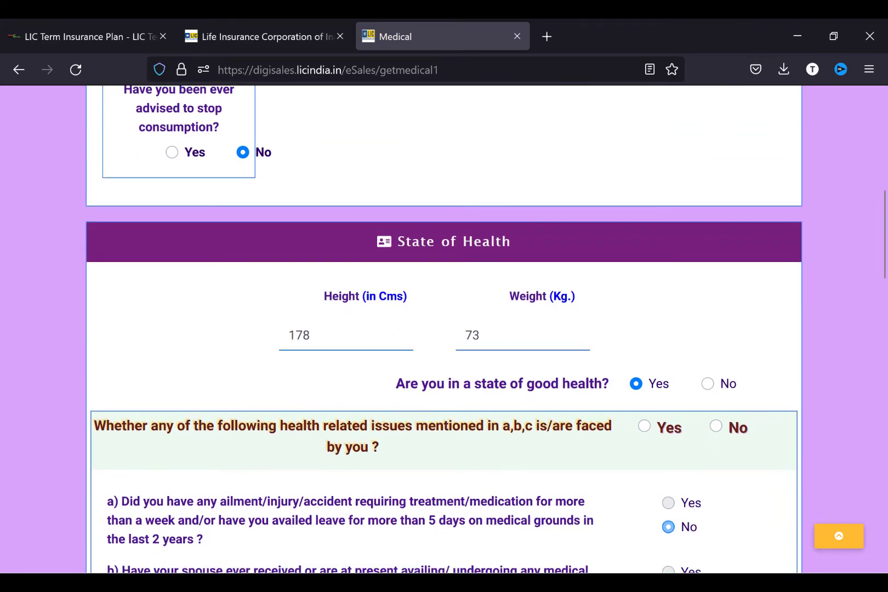
pyautogui.click(716, 426)
pyautogui.scroll(-8, 716, 426)
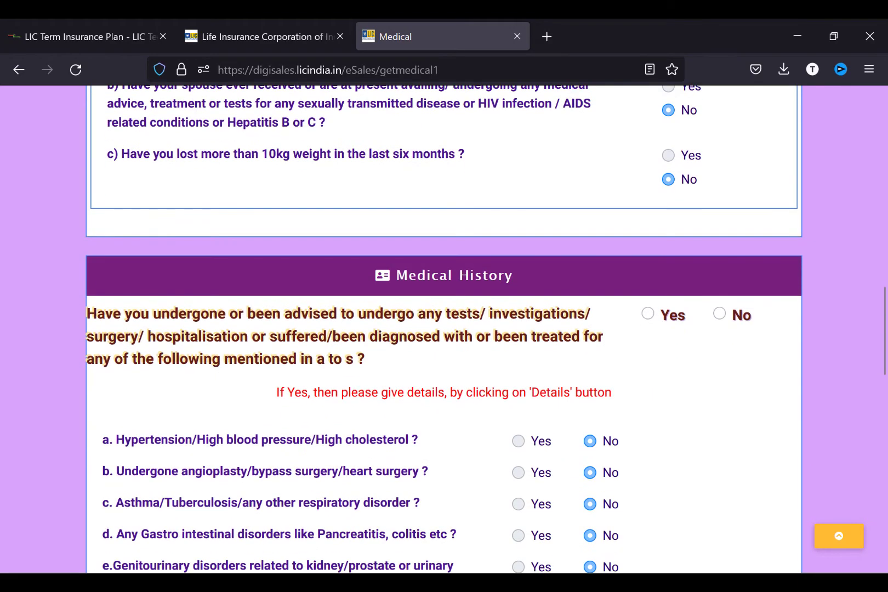
pyautogui.click(648, 313)
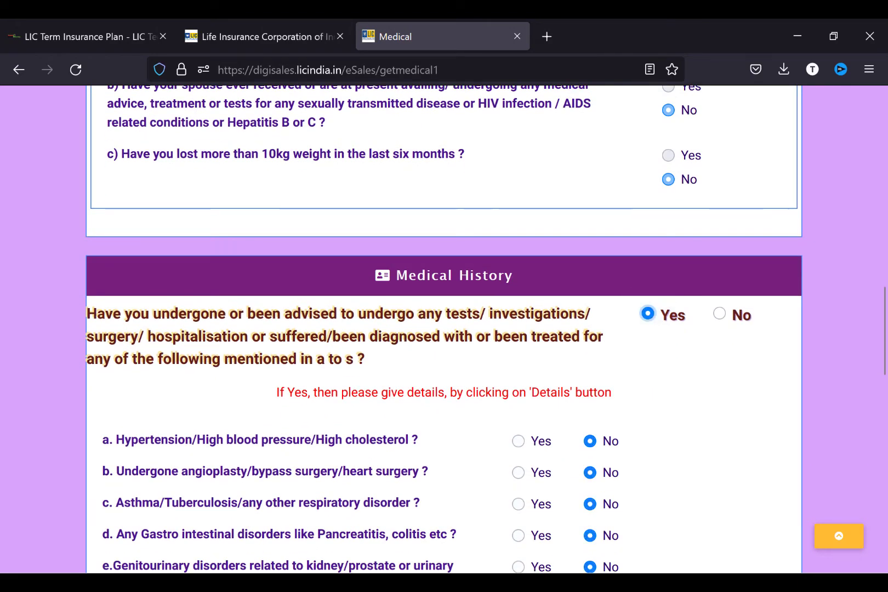
pyautogui.scroll(-9, 444, 328)
pyautogui.scroll(-8, 444, 329)
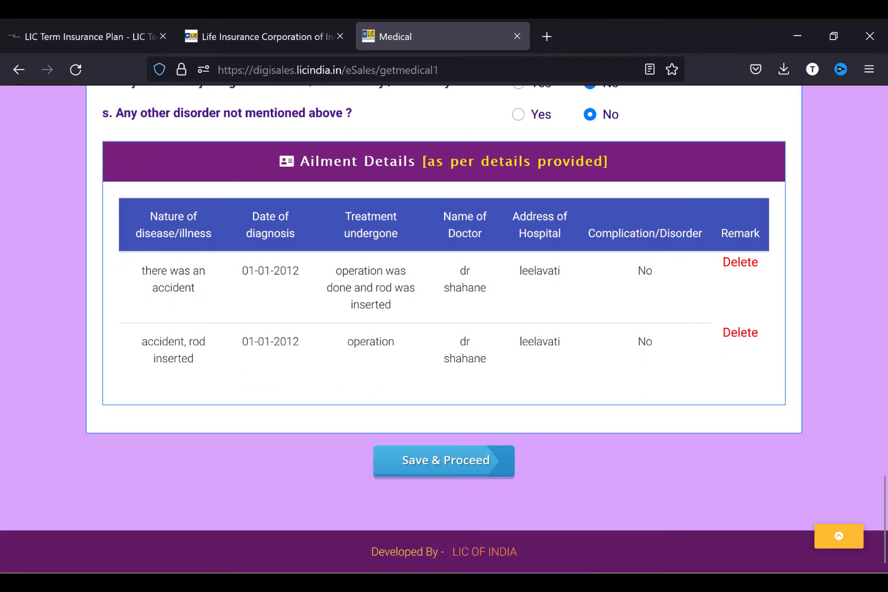
# - Save the medical details, then decline taking the death benefit in instalments and save
pyautogui.click(444, 461)
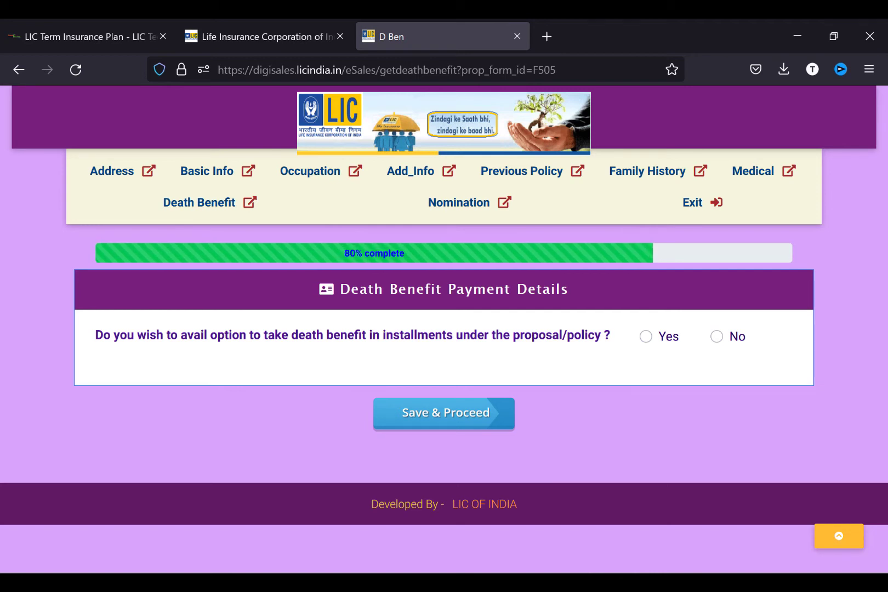
pyautogui.click(716, 337)
pyautogui.click(444, 413)
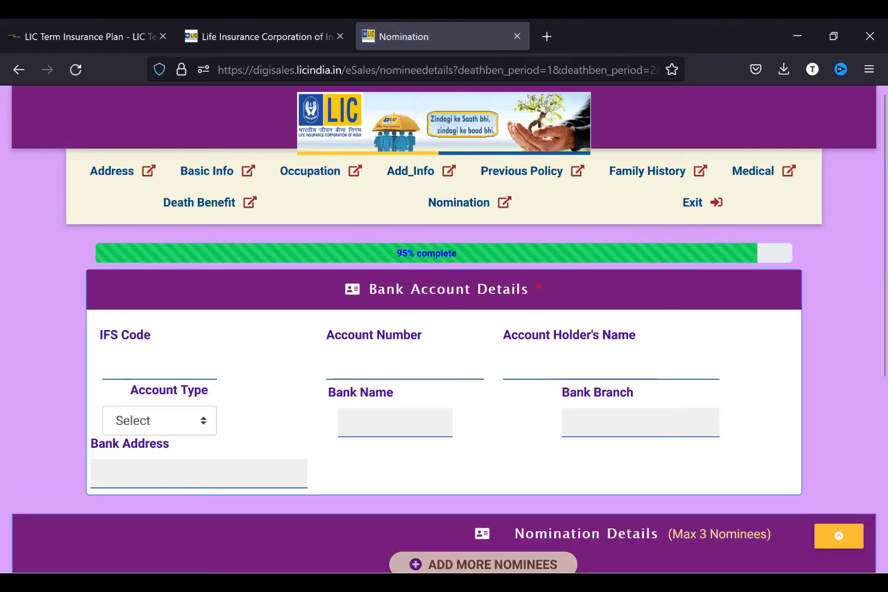
# - Enter the bank account details and nominate the father with a 100% share, then save
pyautogui.click(111, 365)
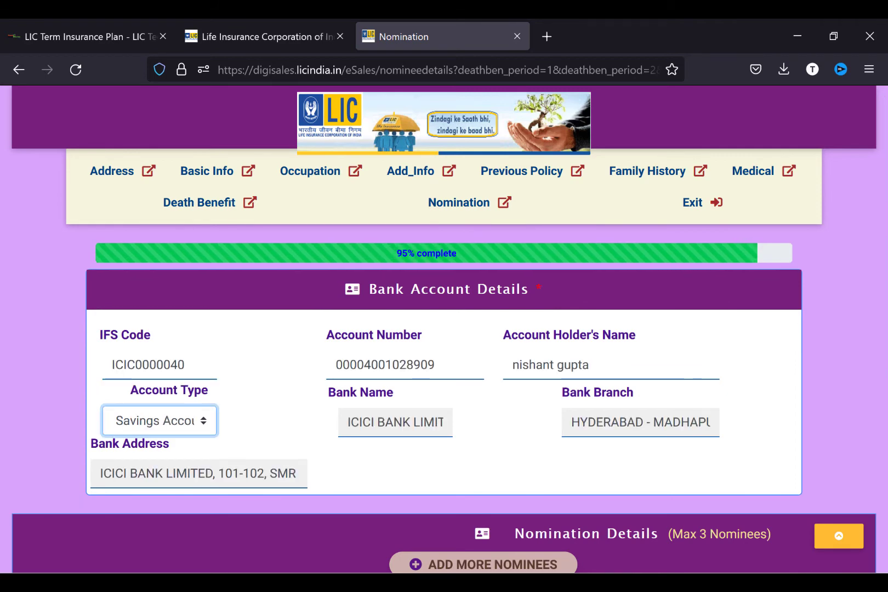
pyautogui.scroll(-1, 444, 328)
pyautogui.scroll(-2, 444, 329)
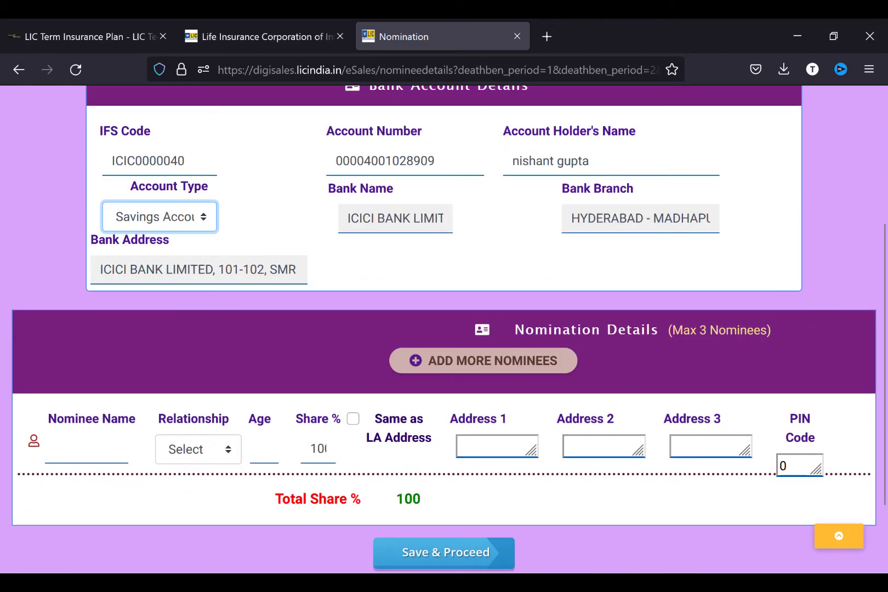
pyautogui.click(86, 449)
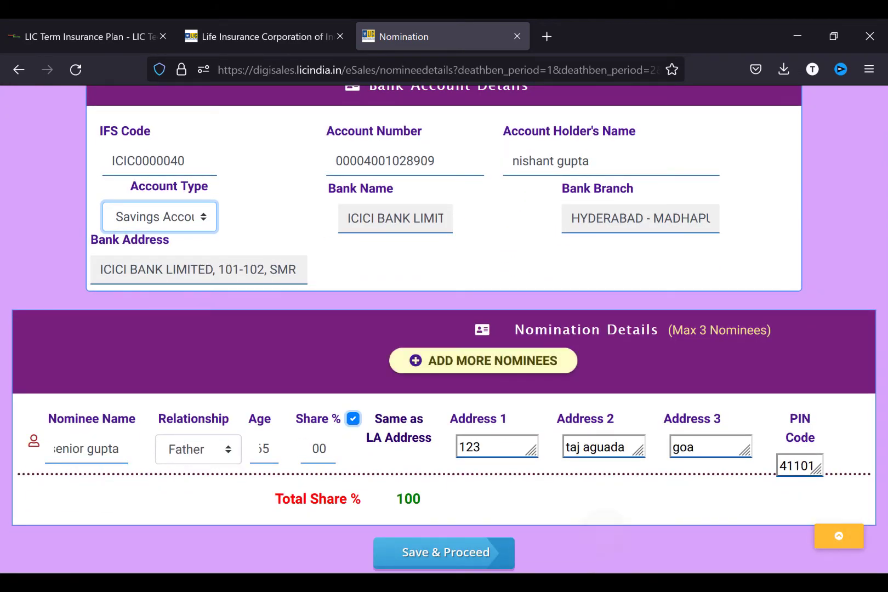
pyautogui.scroll(-1, 444, 329)
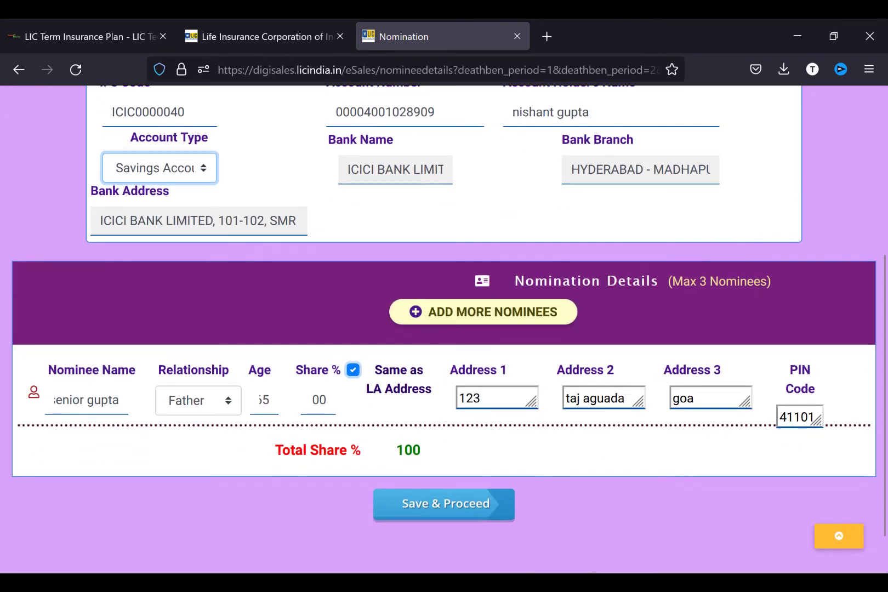
pyautogui.click(444, 503)
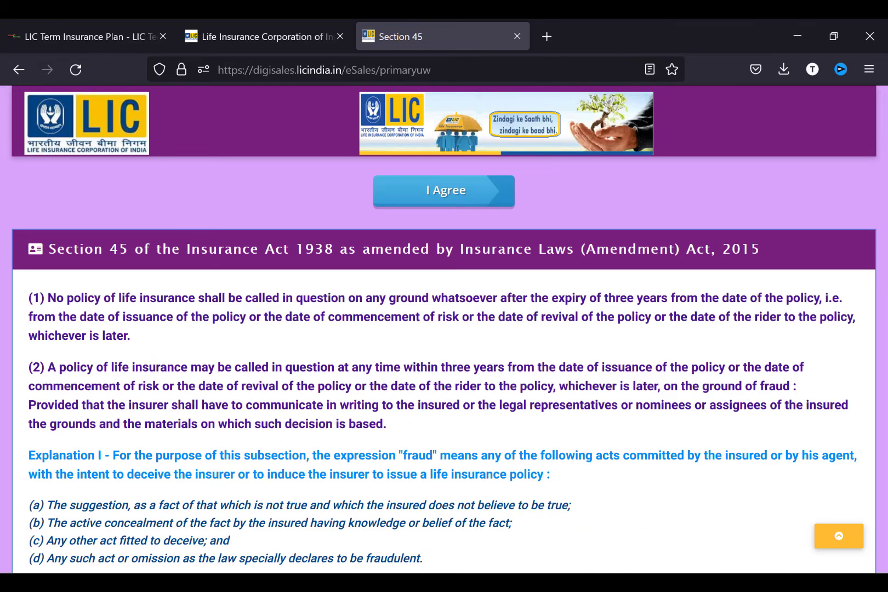
# - Read through the Section 45 declaration and agree to its terms
pyautogui.scroll(-10, 444, 329)
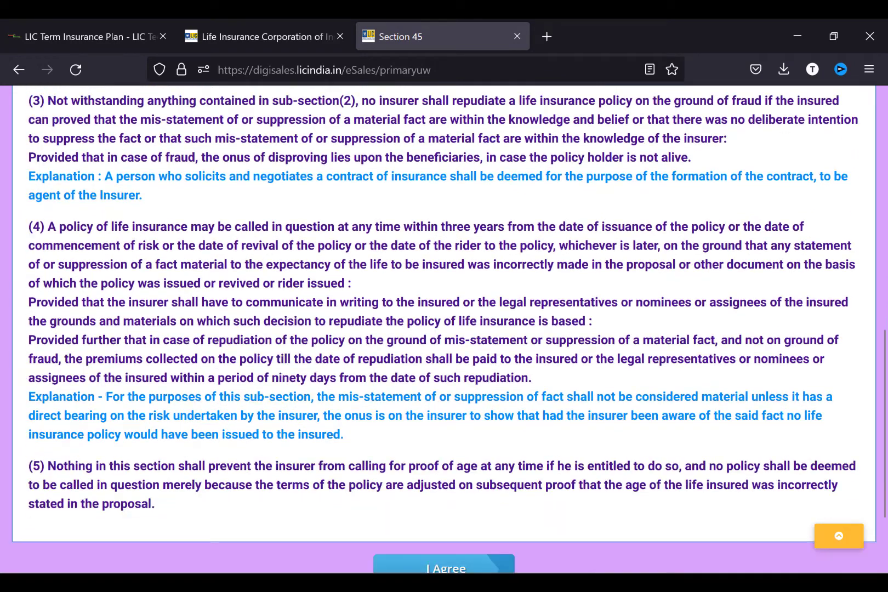
pyautogui.scroll(-2, 444, 329)
pyautogui.click(444, 461)
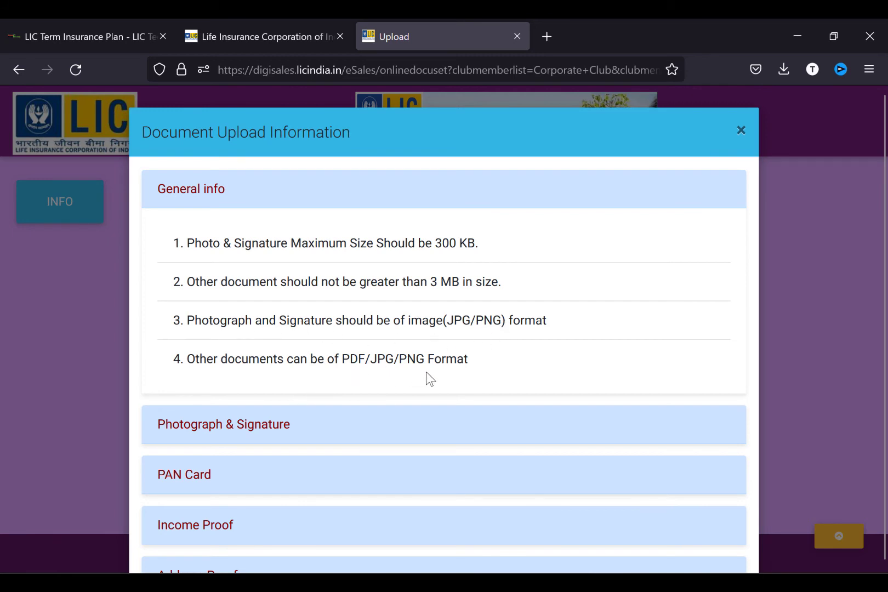
# - Read through the Document Upload Information rules and dismiss them with Esc
pyautogui.scroll(-3, 454, 378)
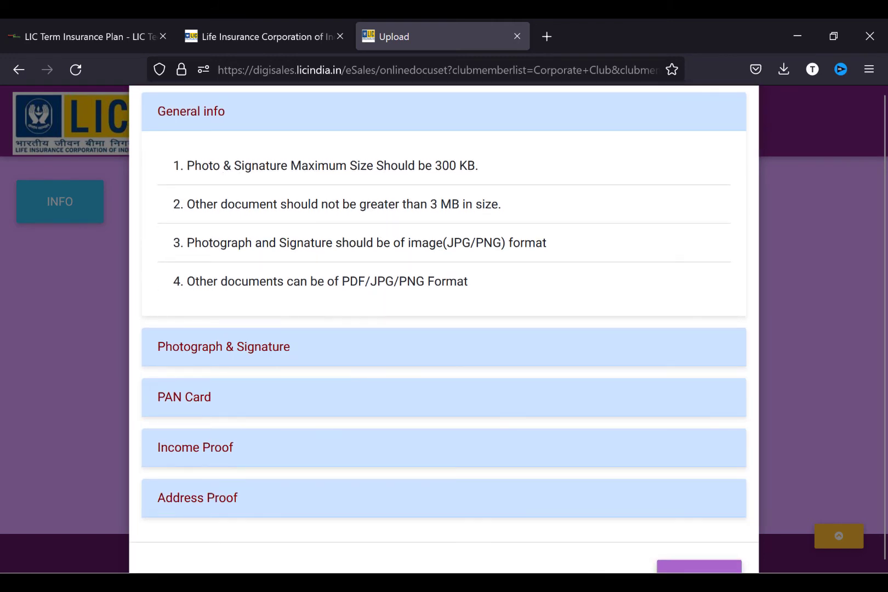
pyautogui.scroll(-1, 444, 351)
pyautogui.scroll(1, 444, 351)
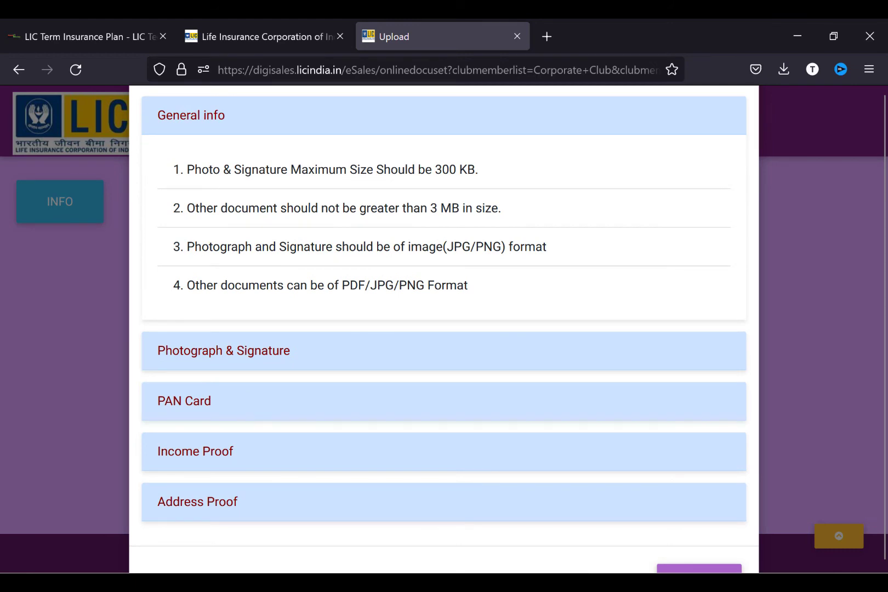
pyautogui.scroll(-3, 444, 351)
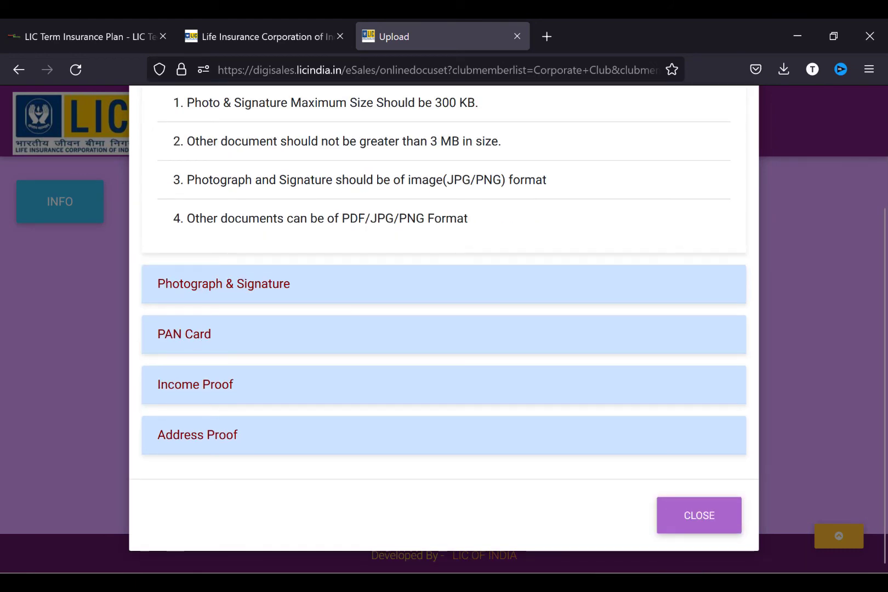
pyautogui.press('Escape')
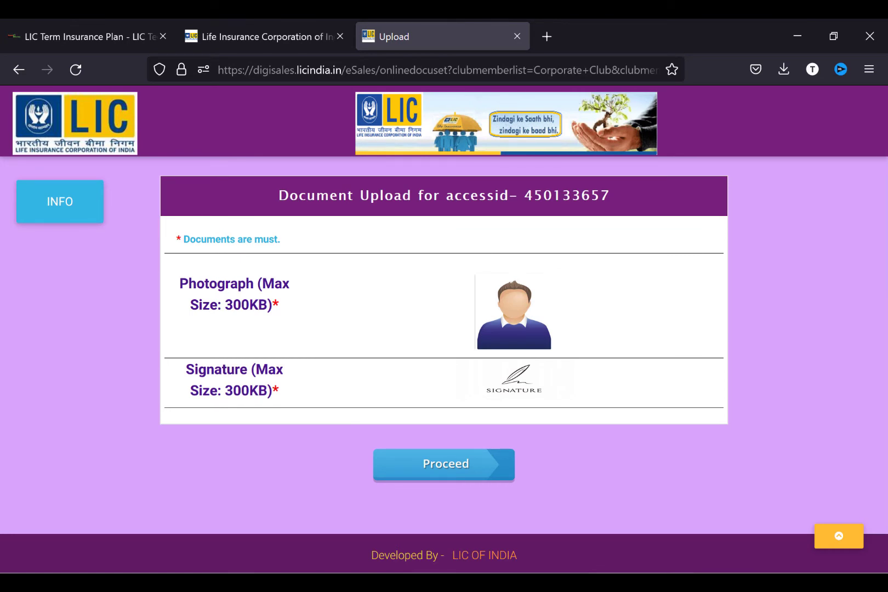
# - Upload the WhatsApp Image file as the photograph and crop it
pyautogui.click(514, 312)
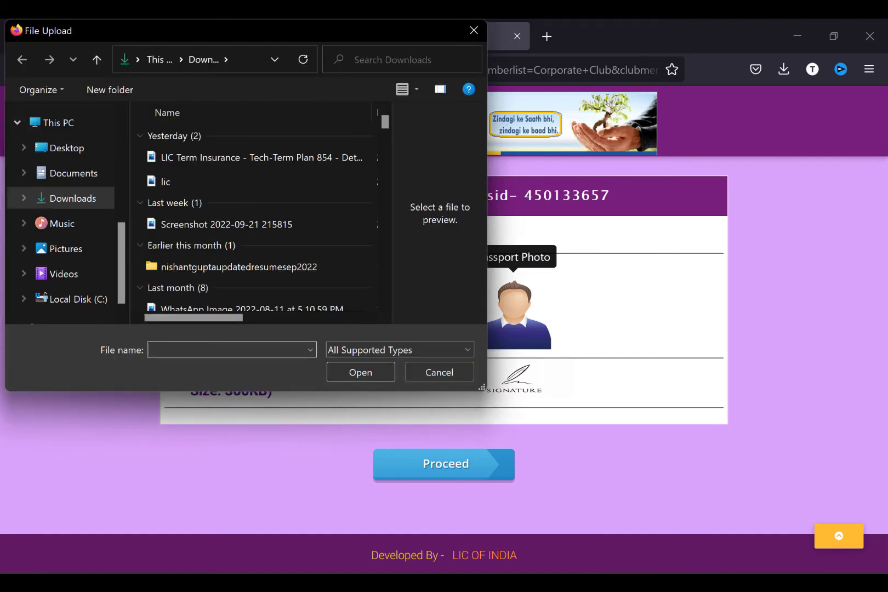
pyautogui.click(318, 307)
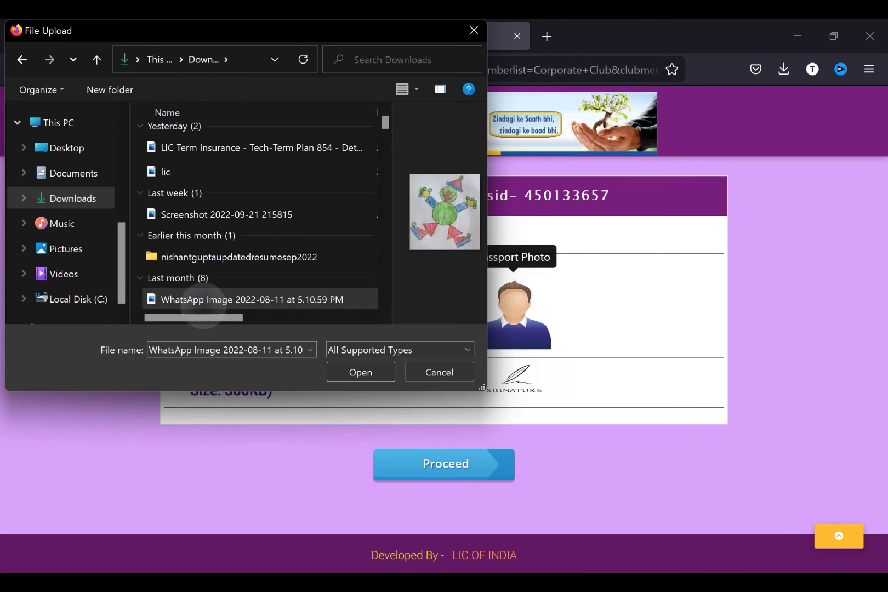
pyautogui.press('Return')
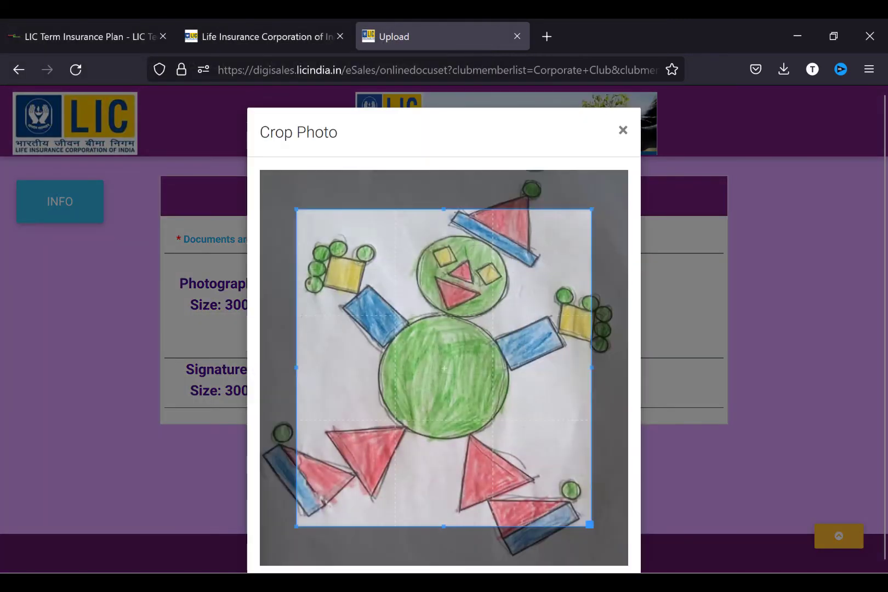
pyautogui.scroll(-3, 444, 367)
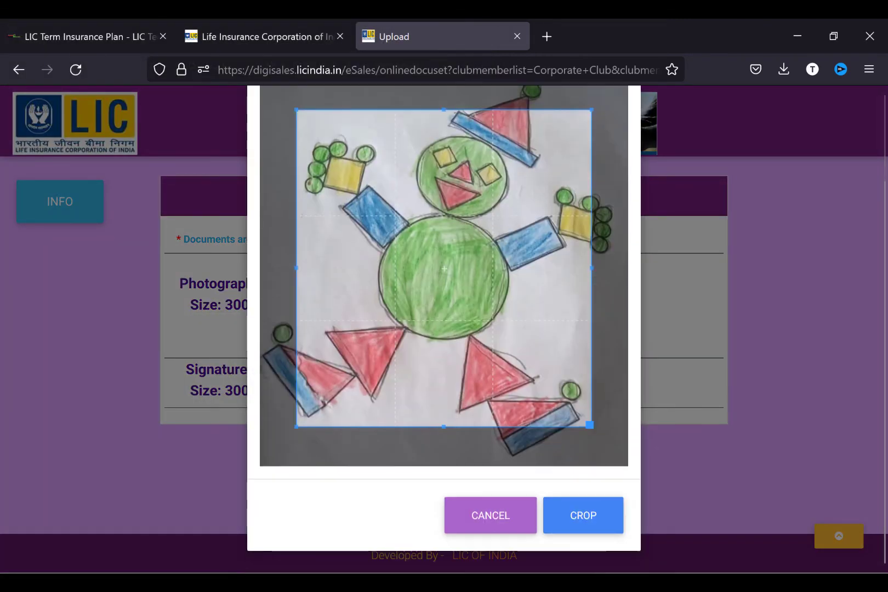
pyautogui.click(583, 515)
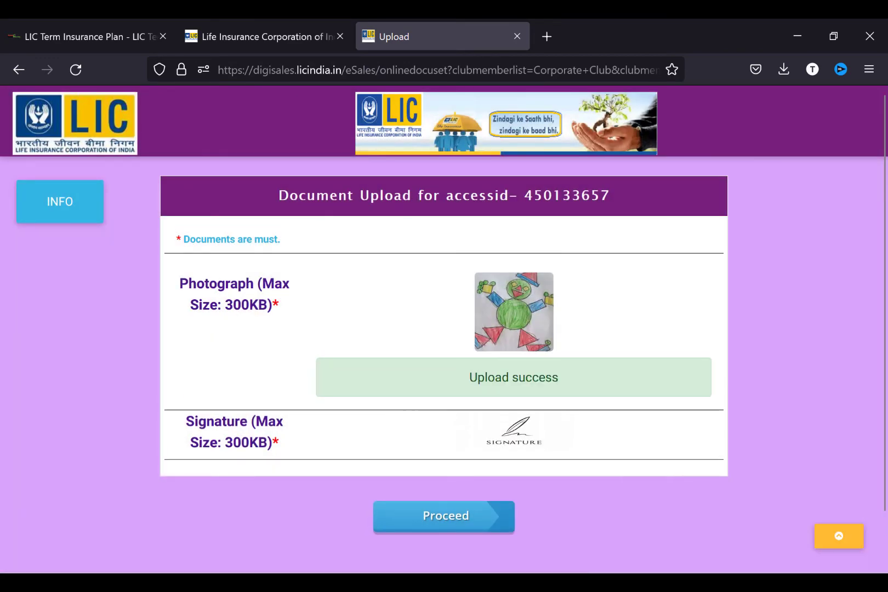
# - Upload and crop a WhatsApp Image file as the signature, then proceed
pyautogui.click(514, 430)
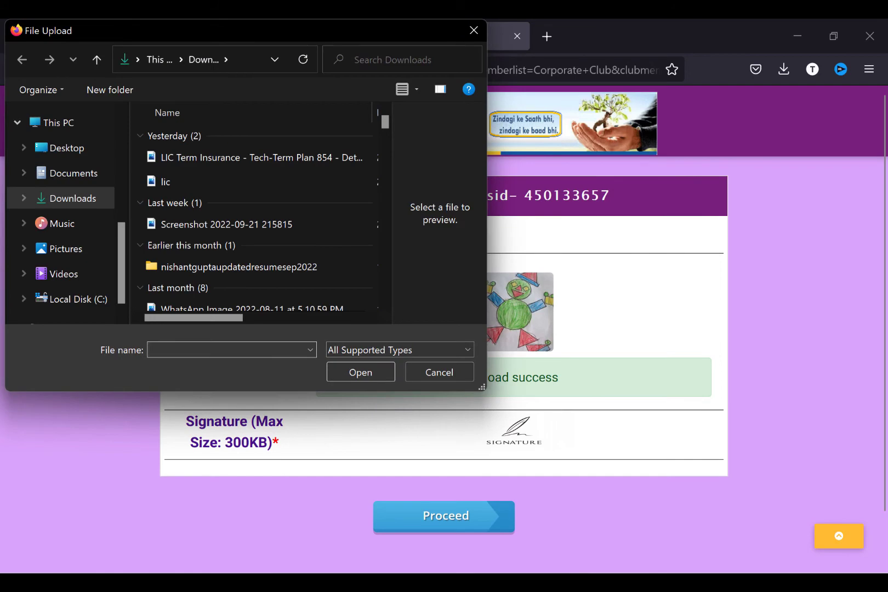
pyautogui.click(219, 307)
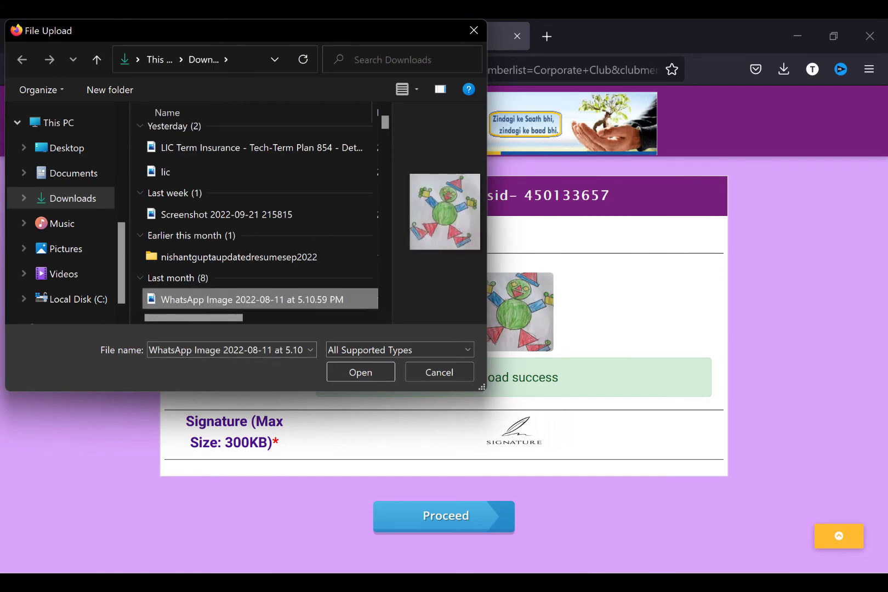
pyautogui.click(361, 372)
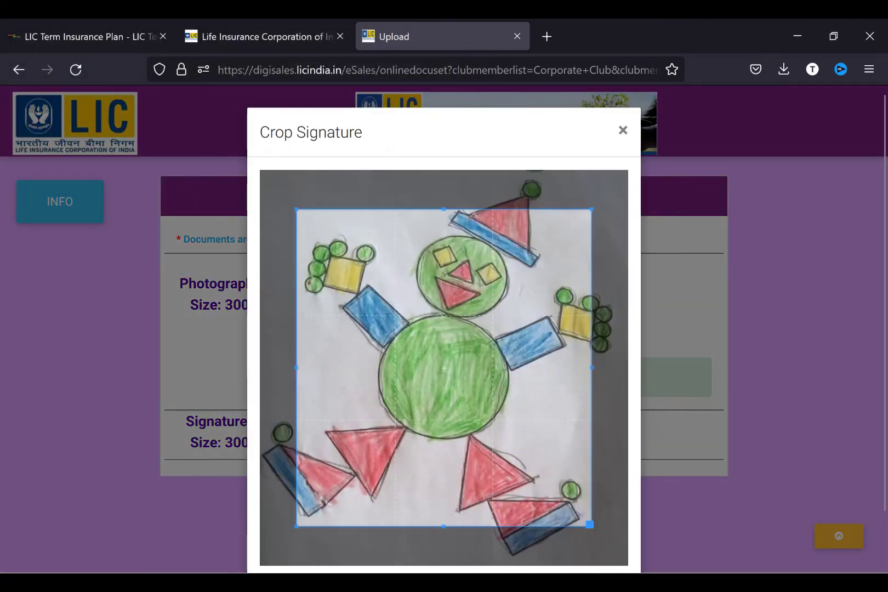
pyautogui.scroll(-3, 444, 368)
pyautogui.click(582, 515)
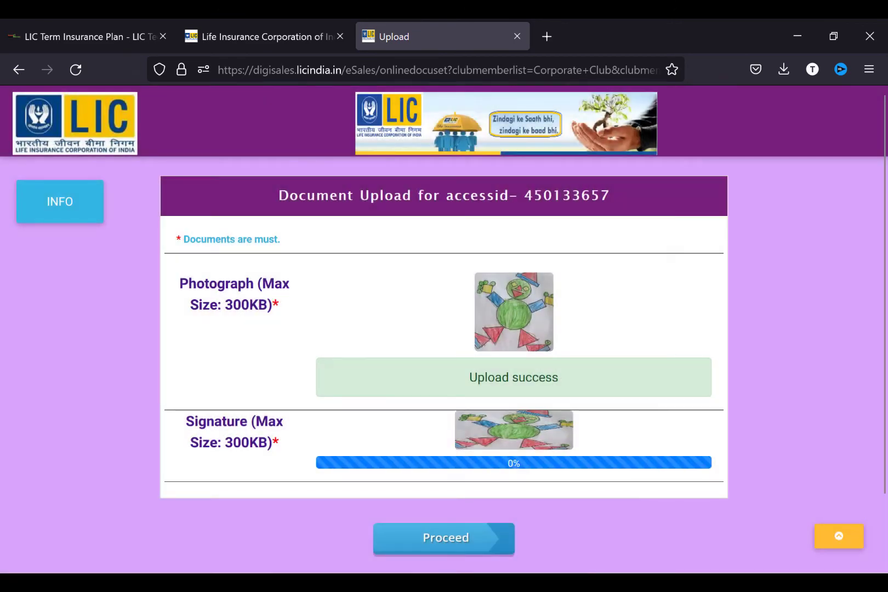
pyautogui.scroll(-3, 444, 328)
pyautogui.click(444, 491)
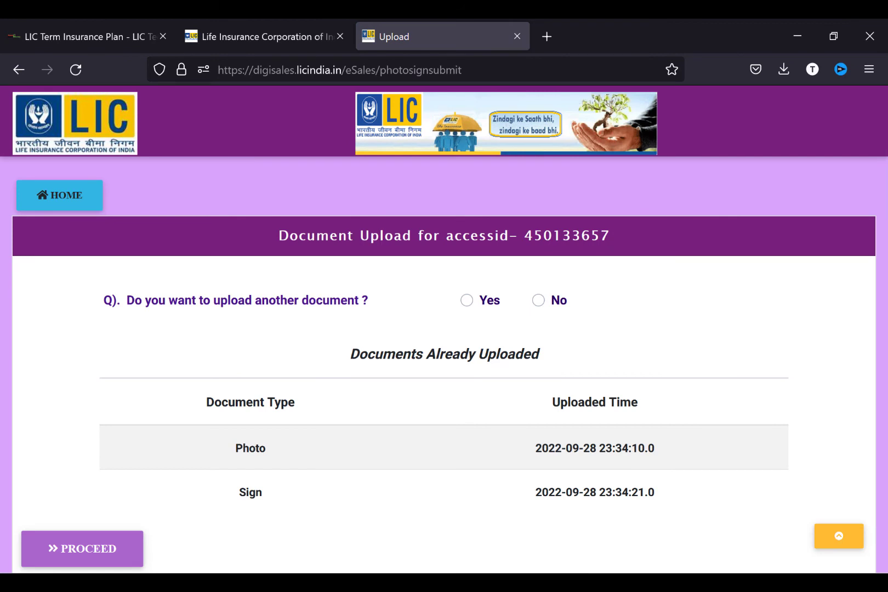
# - Add the PAN card, address proof and COVID vaccination certificate as extra uploaded documents
pyautogui.scroll(-2, 444, 329)
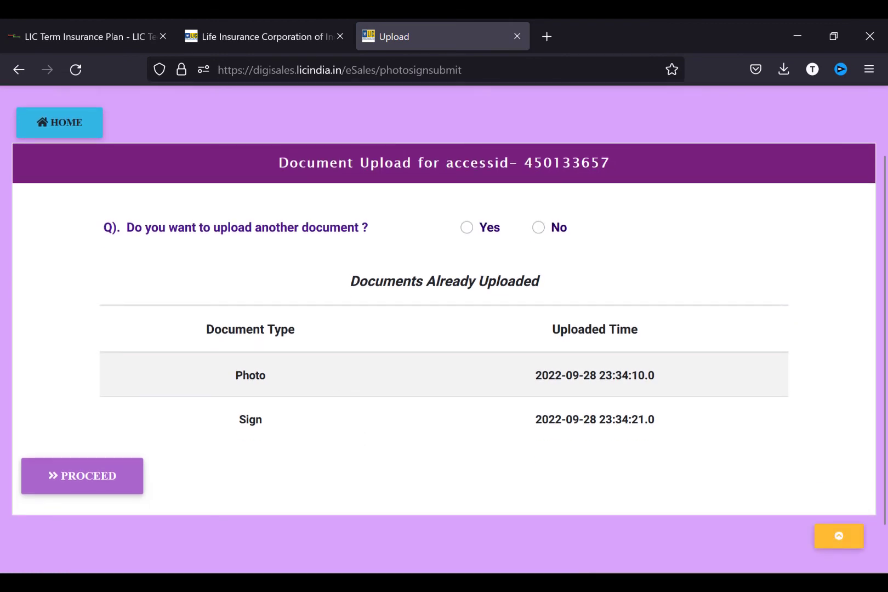
pyautogui.click(469, 227)
pyautogui.click(359, 308)
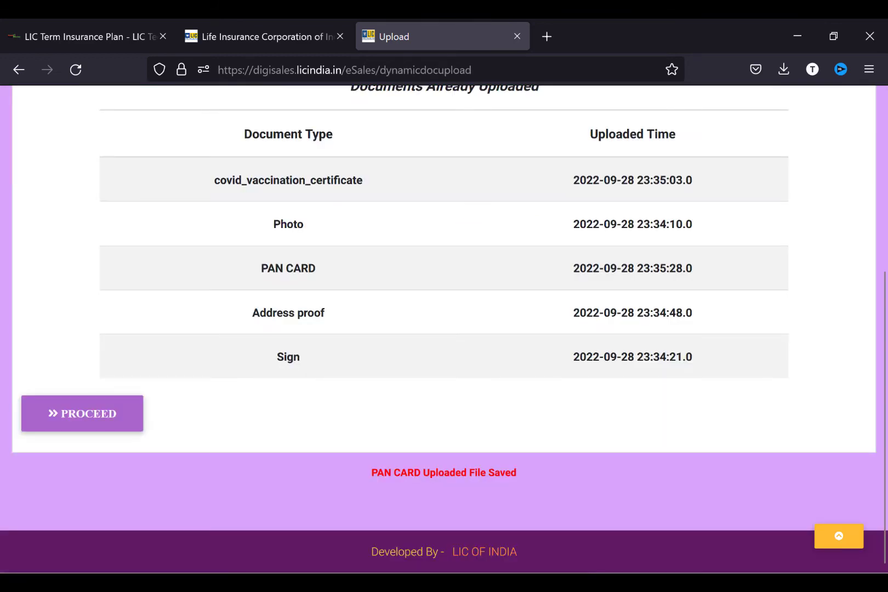
# - Continue to the Financial Documents page and dismiss its upload instructions
pyautogui.click(82, 413)
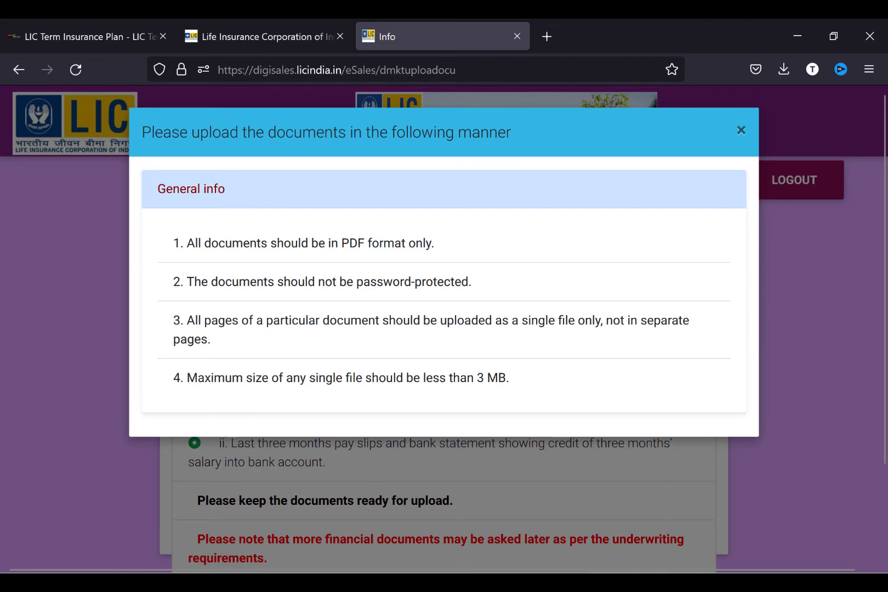
pyautogui.scroll(-1, 444, 329)
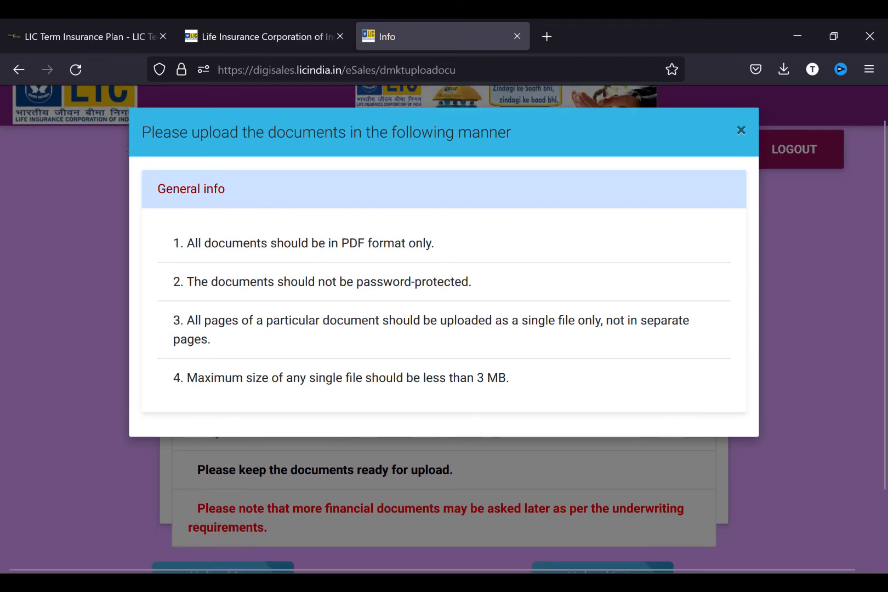
pyautogui.click(741, 129)
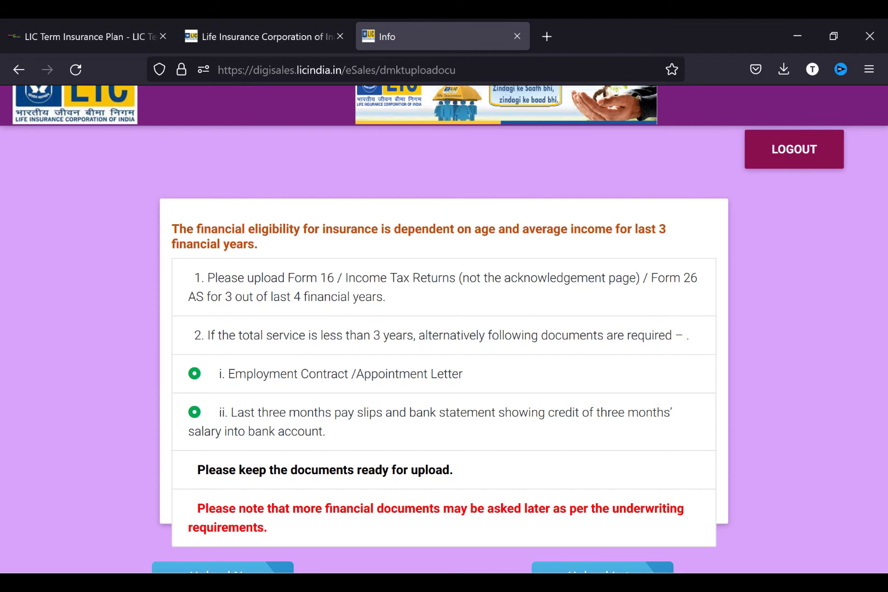
pyautogui.scroll(-3, 444, 329)
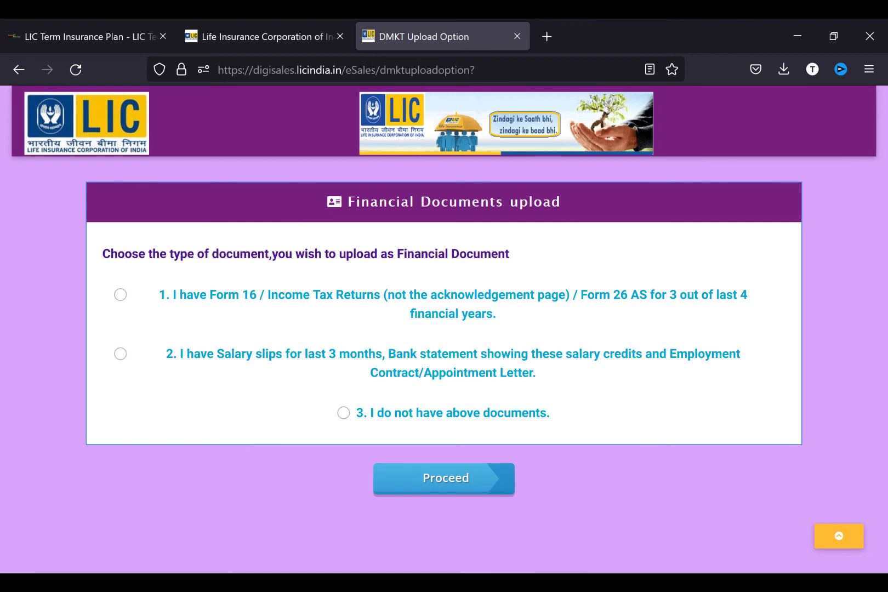
# - Choose the Form 16 or tax return option, then answer Yes to uploading a document
pyautogui.click(122, 298)
pyautogui.click(444, 478)
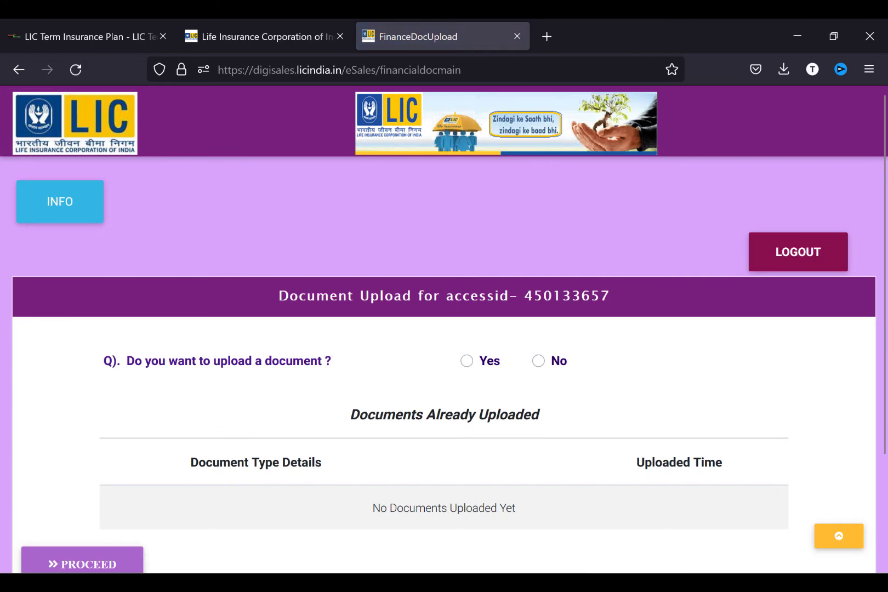
pyautogui.scroll(-2, 444, 329)
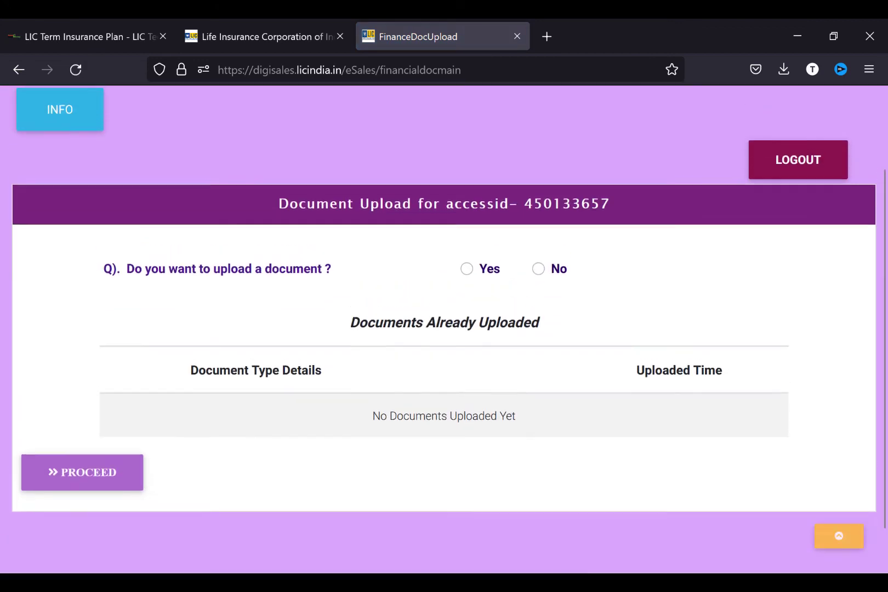
pyautogui.click(467, 275)
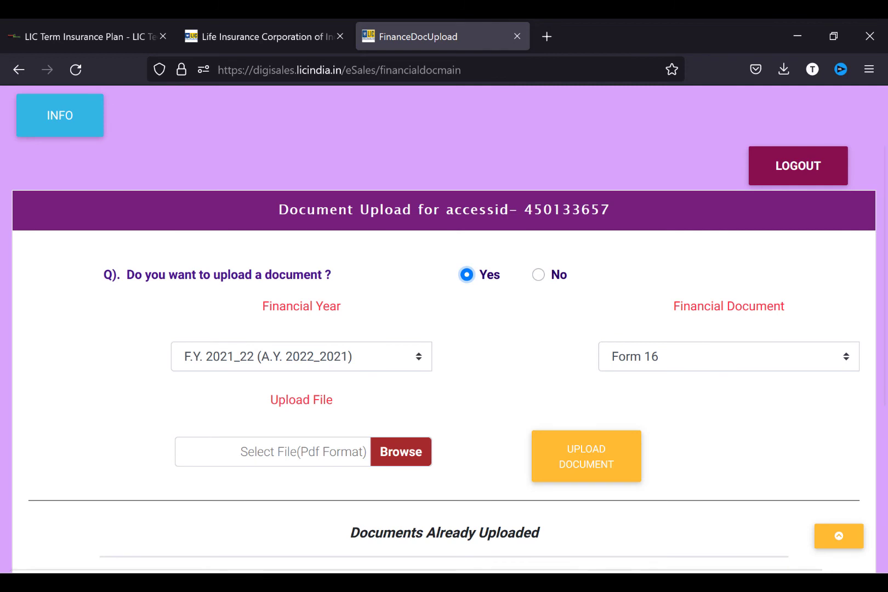
# - Upload the '3 evs qb 1 term' PDF as Form 16 for F.Y. 2021_22
pyautogui.click(729, 357)
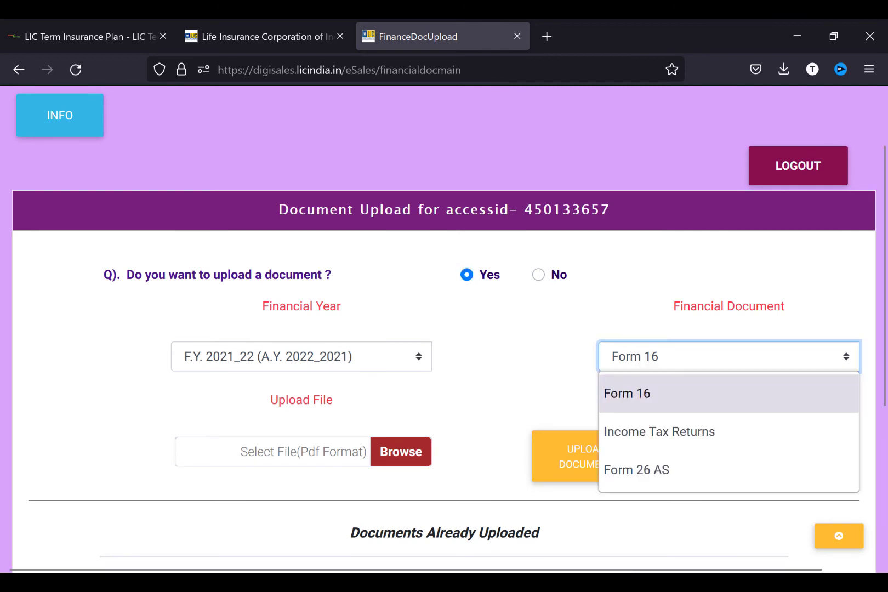
pyautogui.click(494, 377)
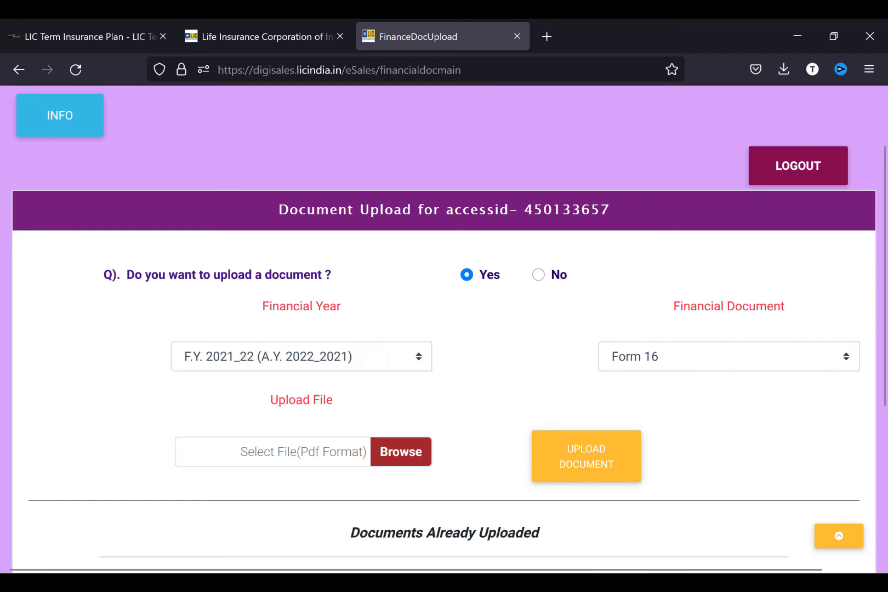
pyautogui.click(301, 357)
pyautogui.click(512, 353)
pyautogui.click(401, 451)
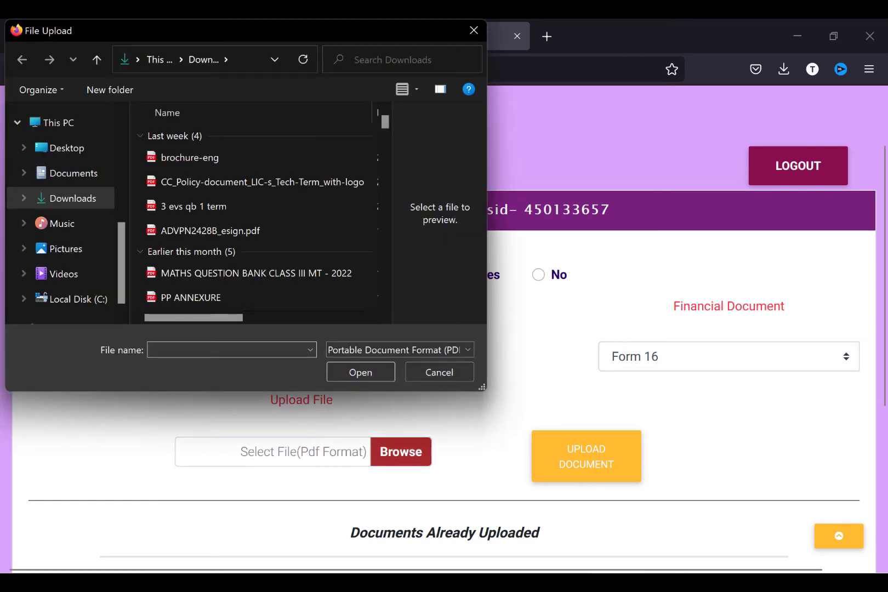
pyautogui.doubleClick(208, 207)
pyautogui.click(586, 456)
# - Continue to the View Proposal, Edit Proposal and Proceed To Pay page
pyautogui.scroll(-3, 444, 356)
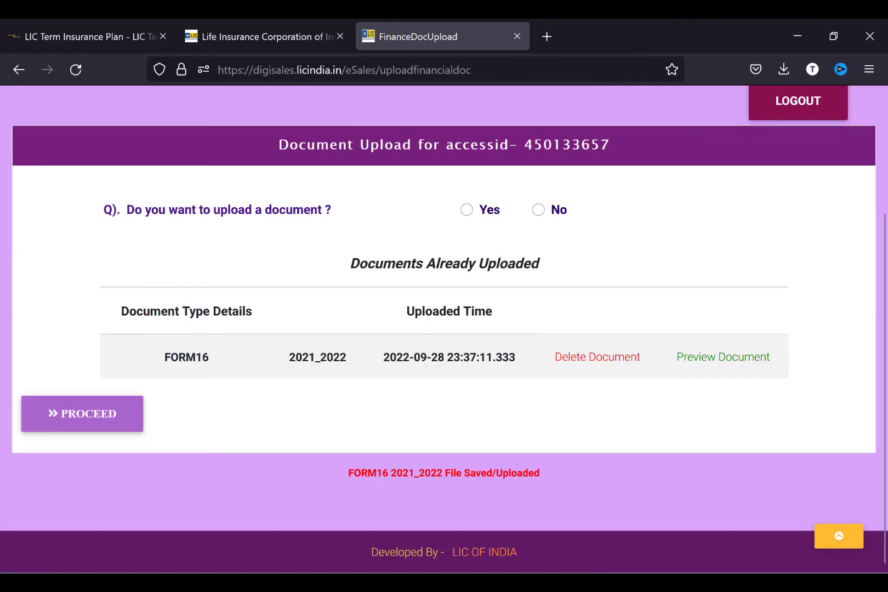
pyautogui.scroll(2, 444, 329)
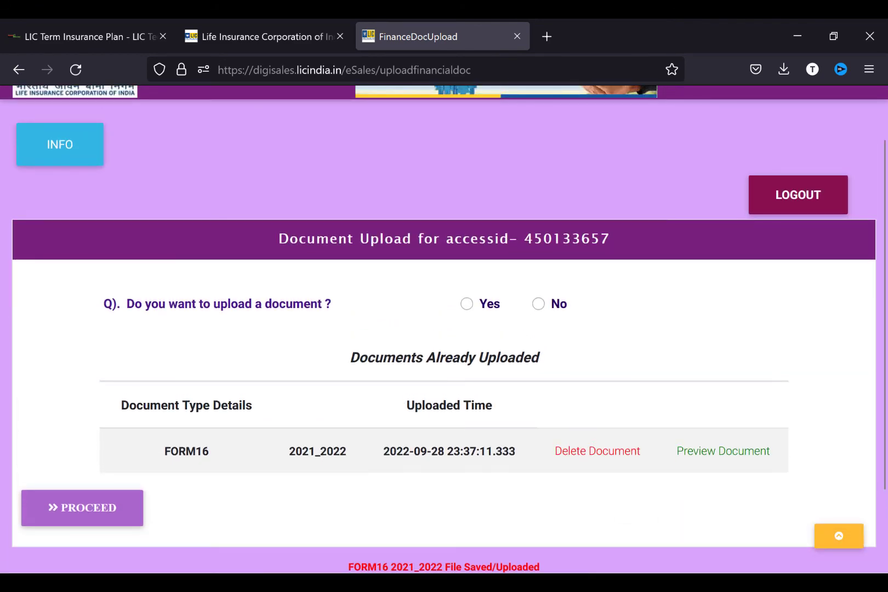
pyautogui.click(82, 508)
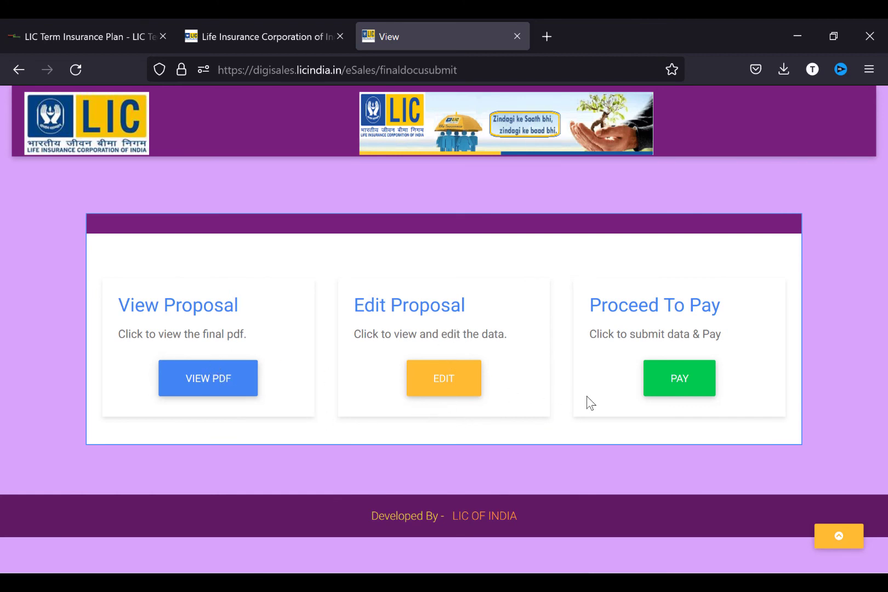
# - Open the draft proposal PDF and submit the proposal for payment
pyautogui.click(190, 385)
pyautogui.click(679, 378)
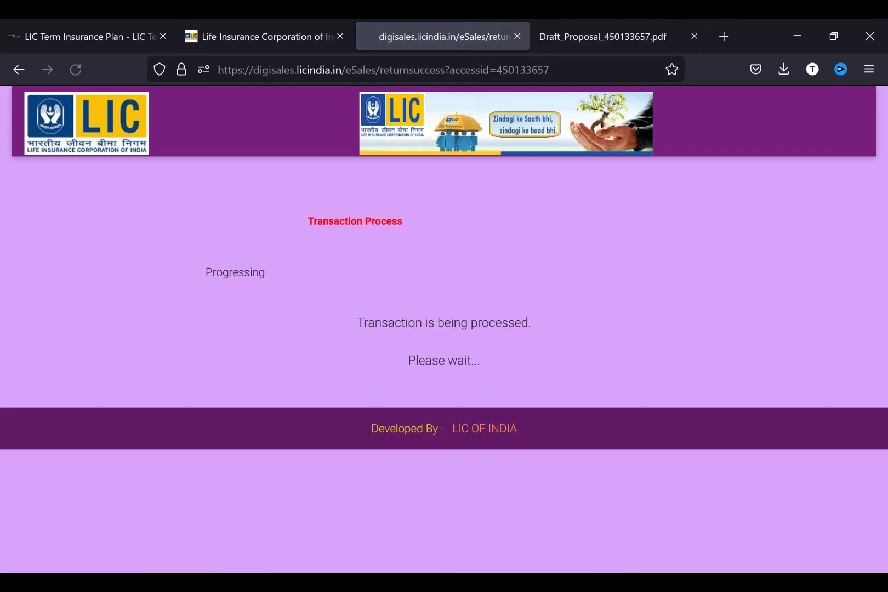
pyautogui.scroll(-3, 444, 329)
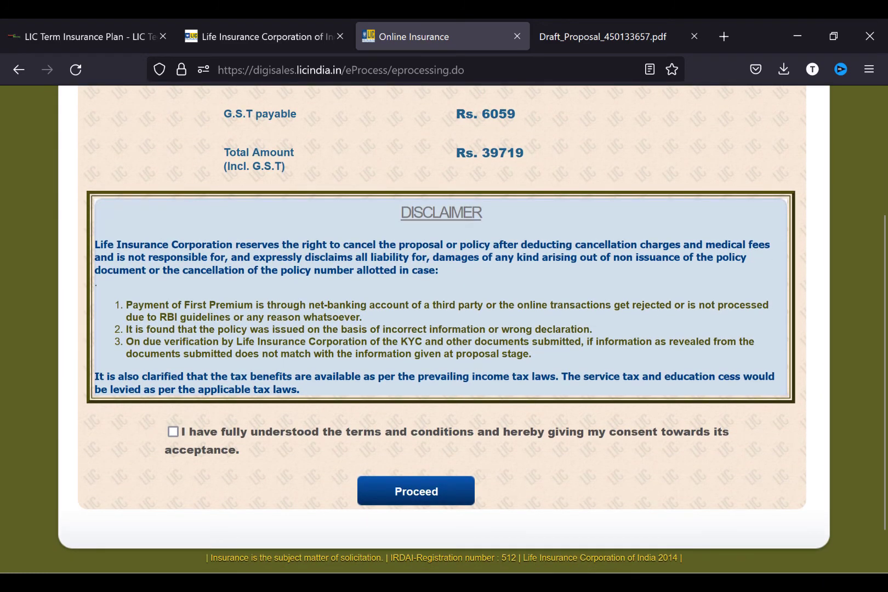
pyautogui.scroll(-1, 230, 308)
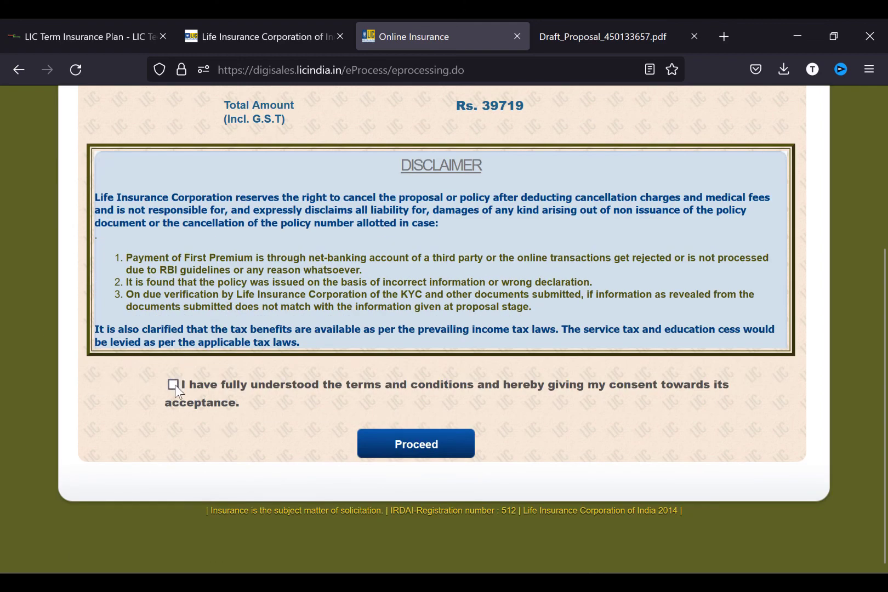
# - Reach the ₹39,719 Paytm payment page, then close that tab
pyautogui.click(405, 450)
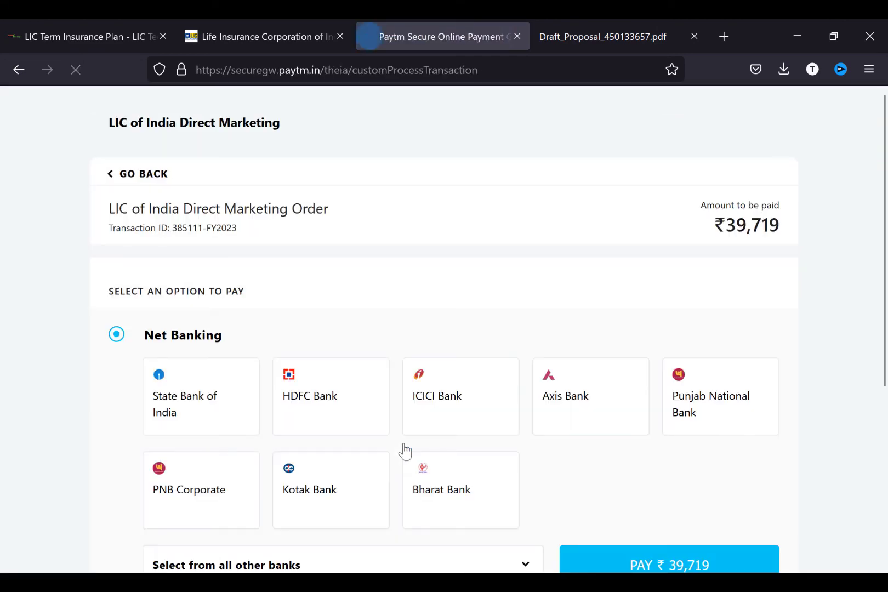
pyautogui.scroll(-5, 404, 450)
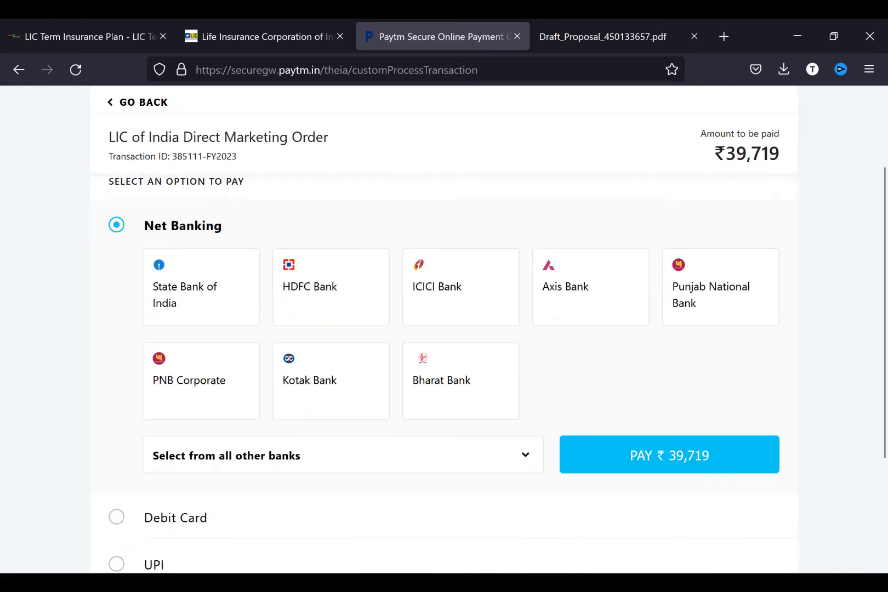
pyautogui.scroll(5, 404, 450)
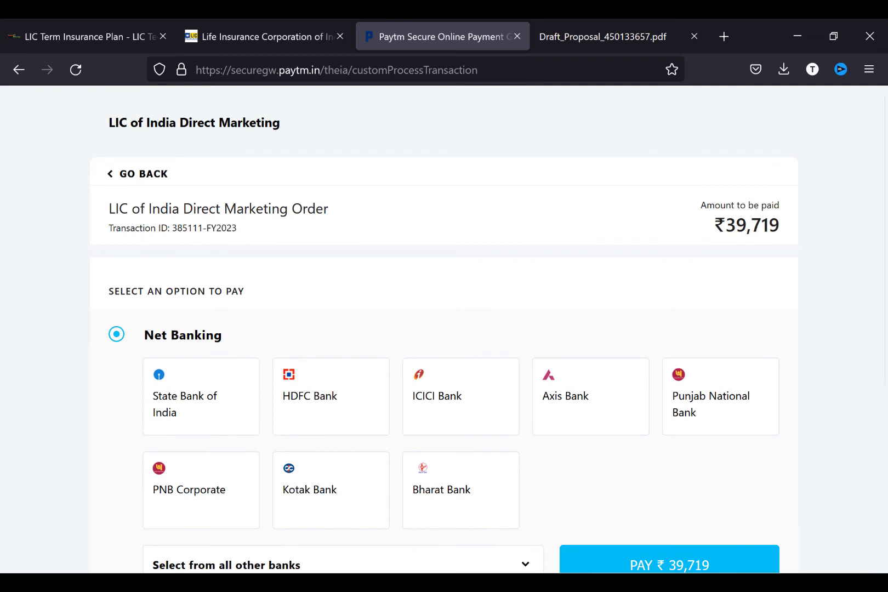
pyautogui.click(517, 37)
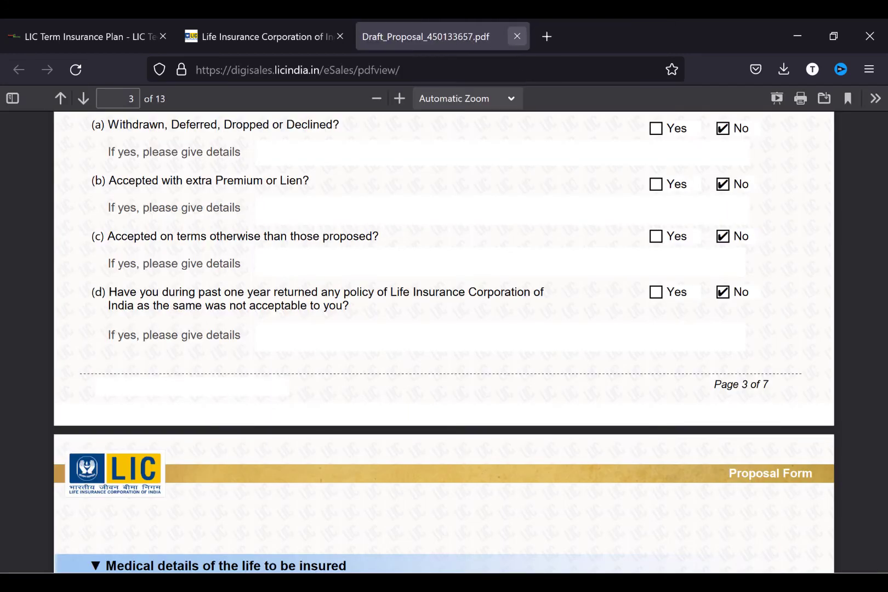
# - Check the draft's Lifestyle details, then return to the LIC application tracker tab
pyautogui.scroll(10, 444, 339)
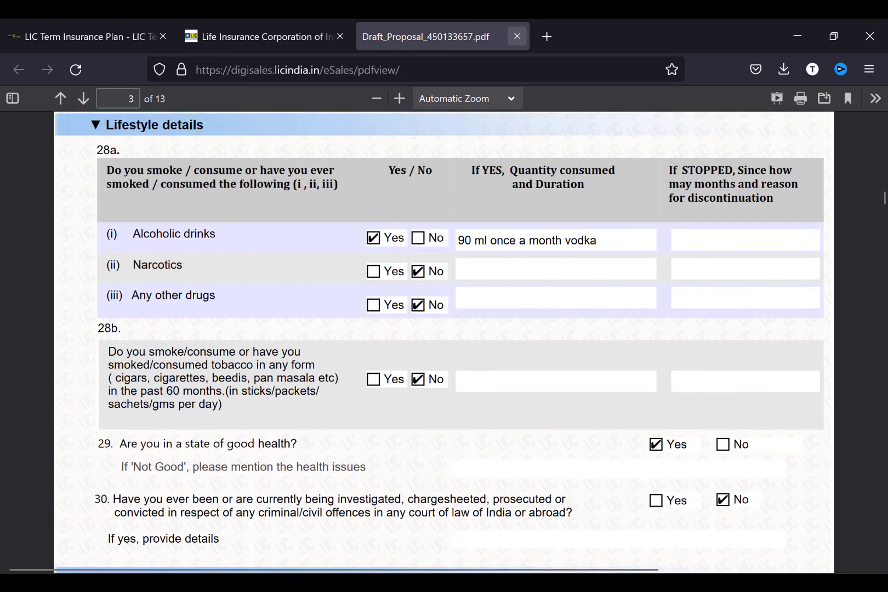
pyautogui.click(265, 37)
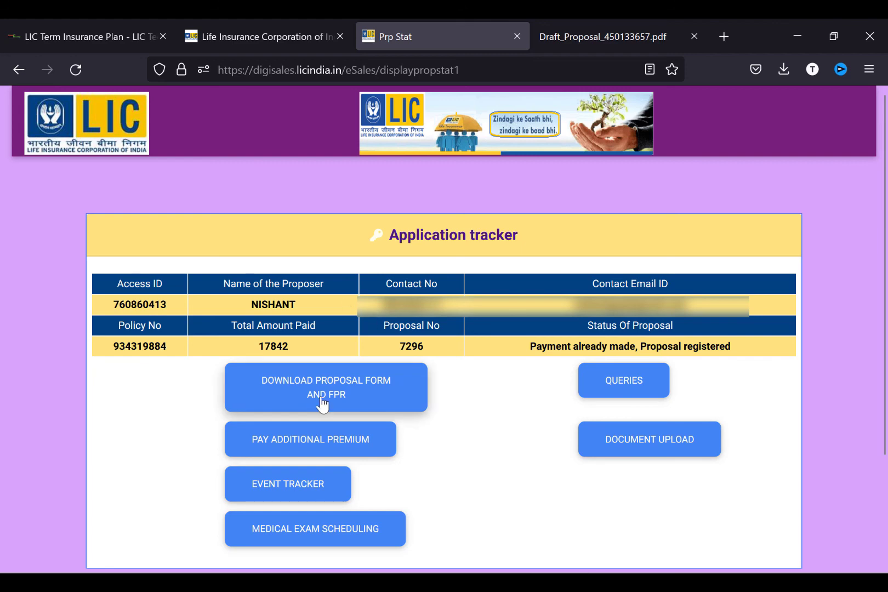
# - Open the Event Tracker and read the dates from payment on 23-08-2022 to ePolicy mailed 26-09-2022
pyautogui.click(298, 489)
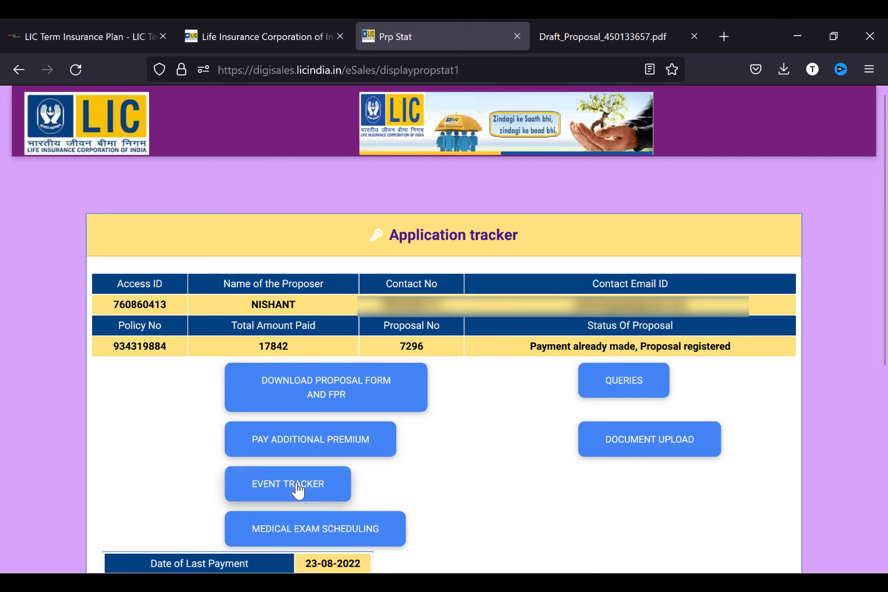
pyautogui.scroll(-5, 298, 490)
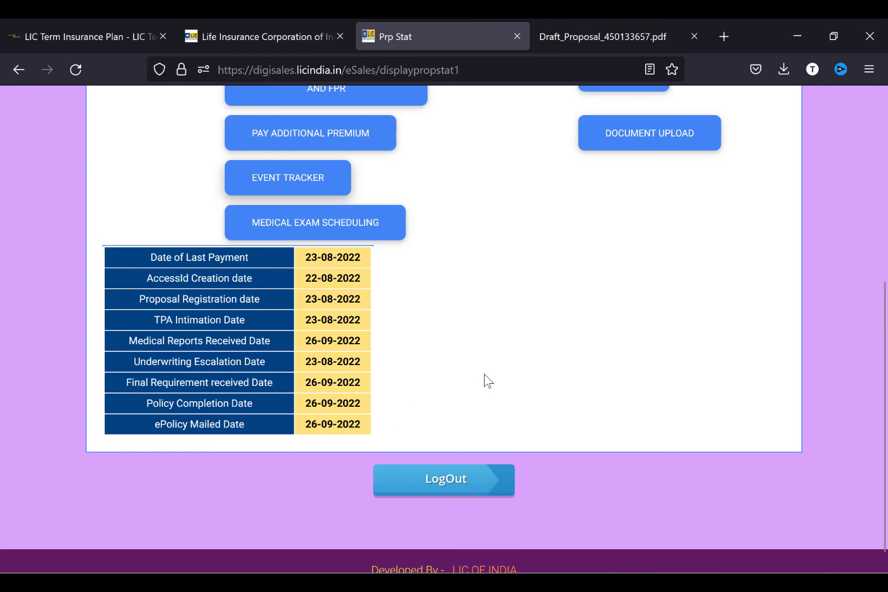
pyautogui.scroll(1, 483, 378)
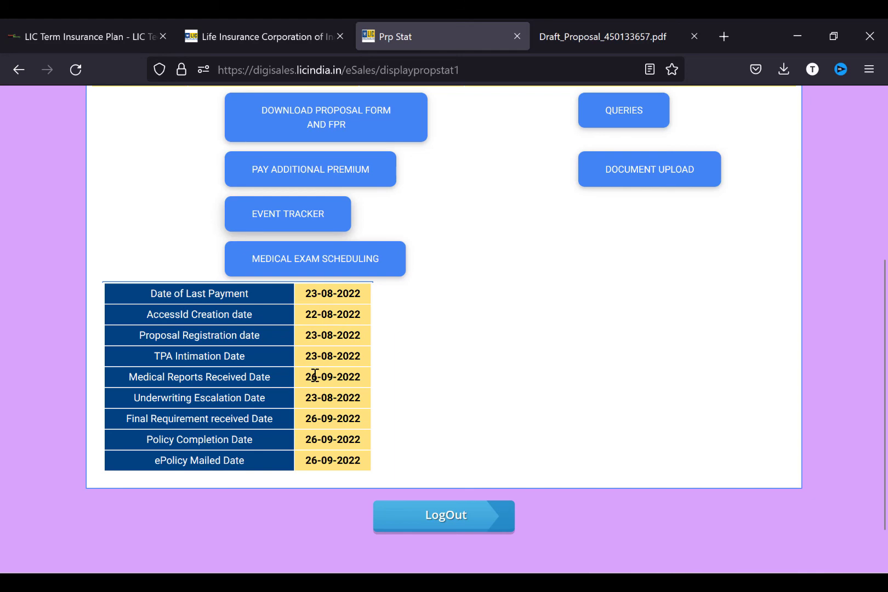
pyautogui.scroll(-5, 556, 315)
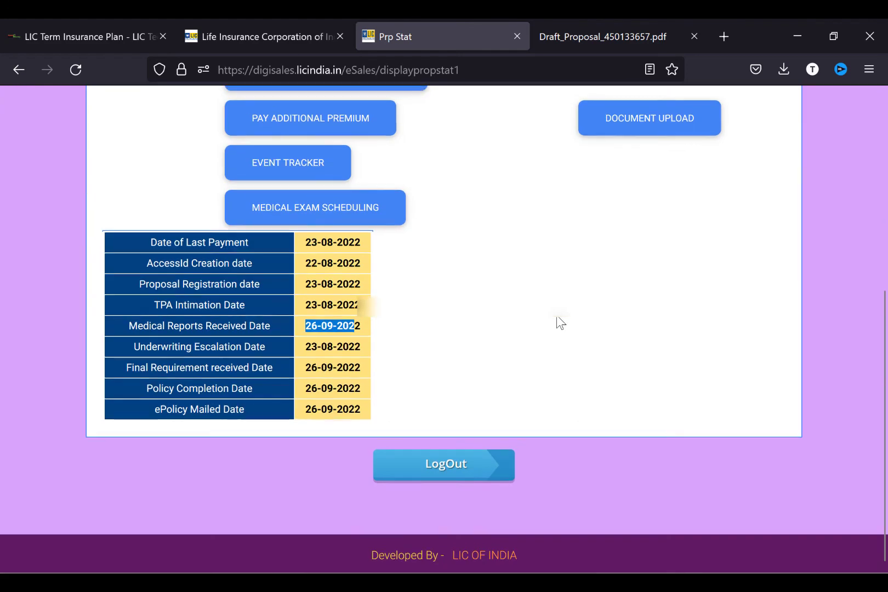
pyautogui.scroll(5, 556, 316)
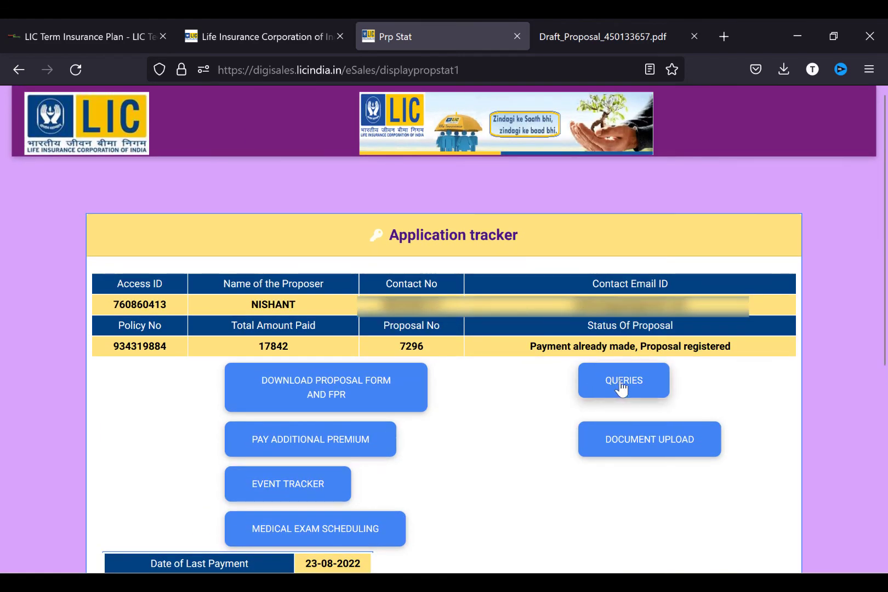
# - Open Queries and review the 2022-09-01 and 2022-09-06 chats and the empty feedback form
pyautogui.click(625, 381)
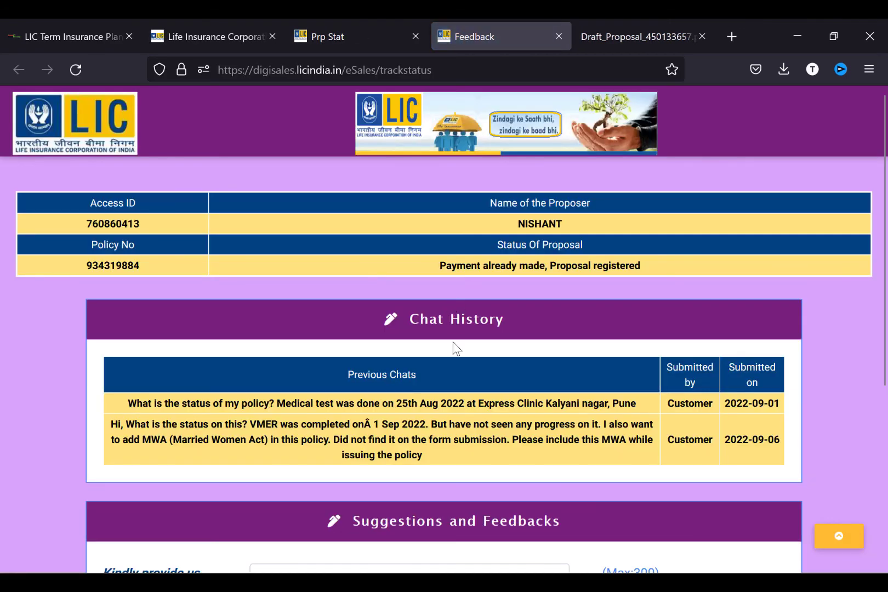
pyautogui.scroll(-2, 453, 343)
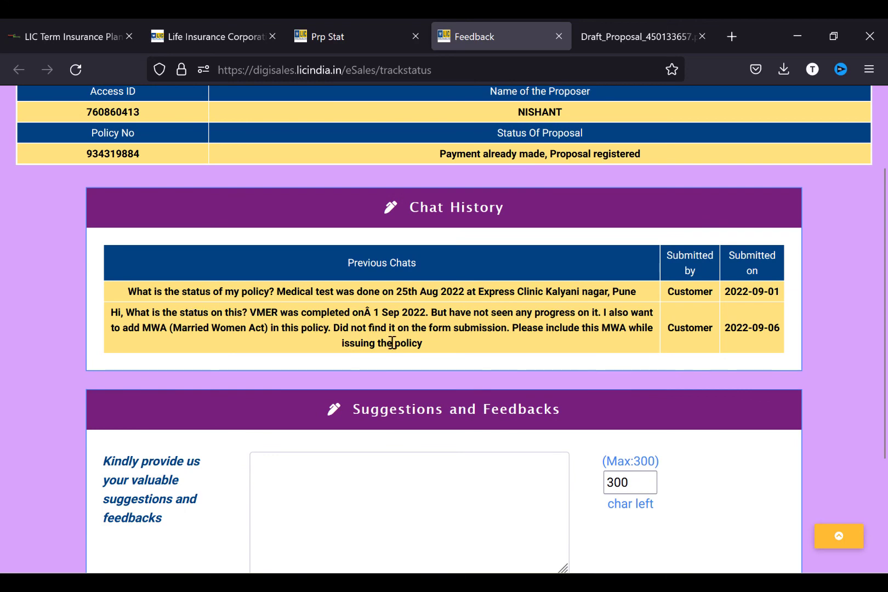
pyautogui.scroll(-3, 435, 384)
pyautogui.scroll(2, 439, 386)
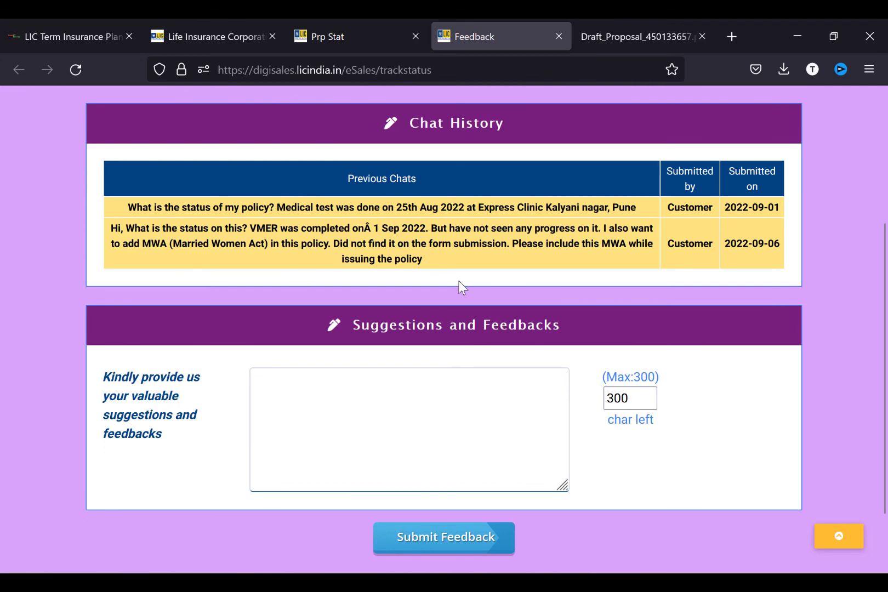
pyautogui.scroll(4, 459, 286)
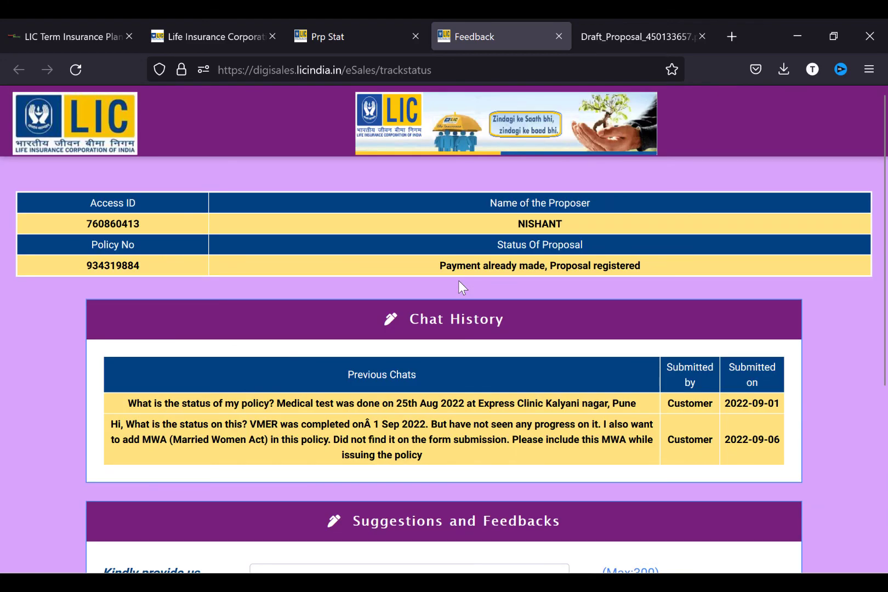
pyautogui.scroll(-5, 459, 281)
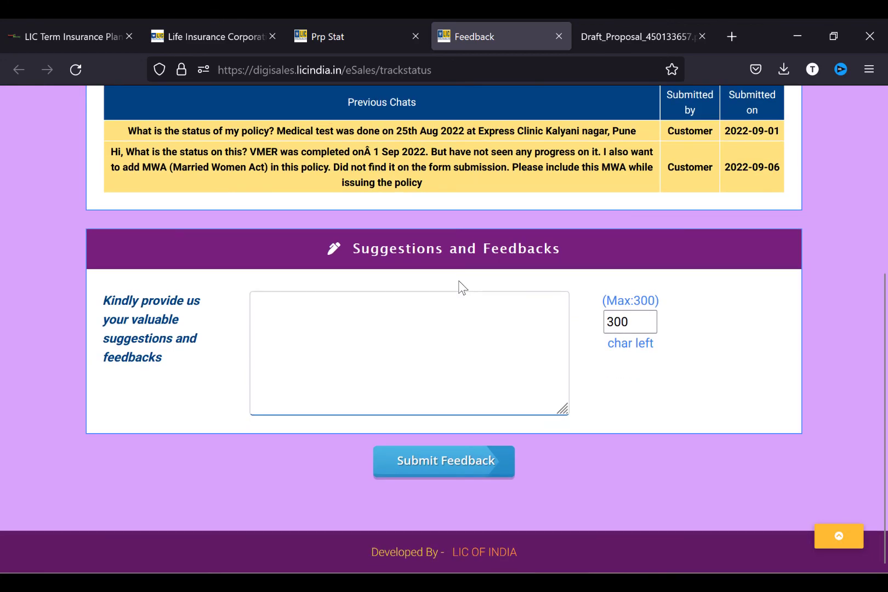